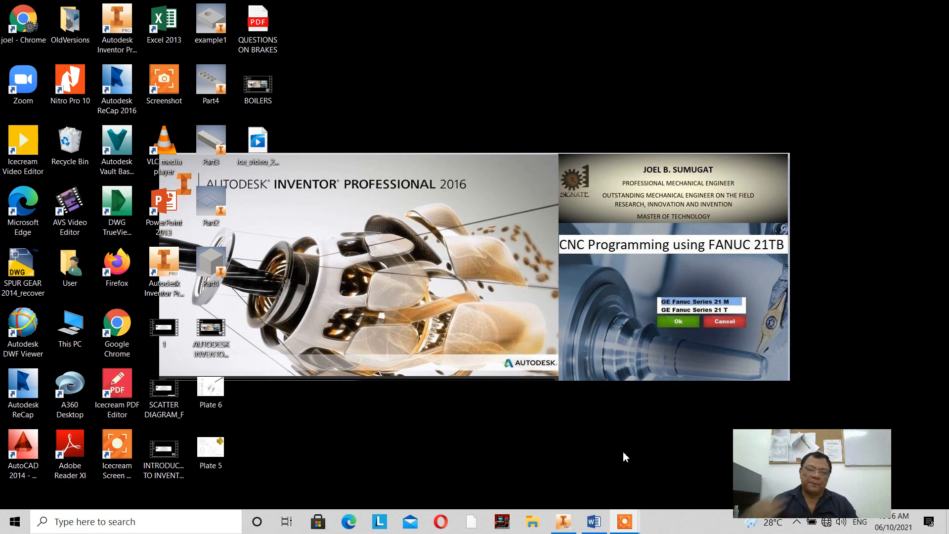
Switch to the Word document and review the outline of Fillet tool types and selection modes.
left_click(608, 521)
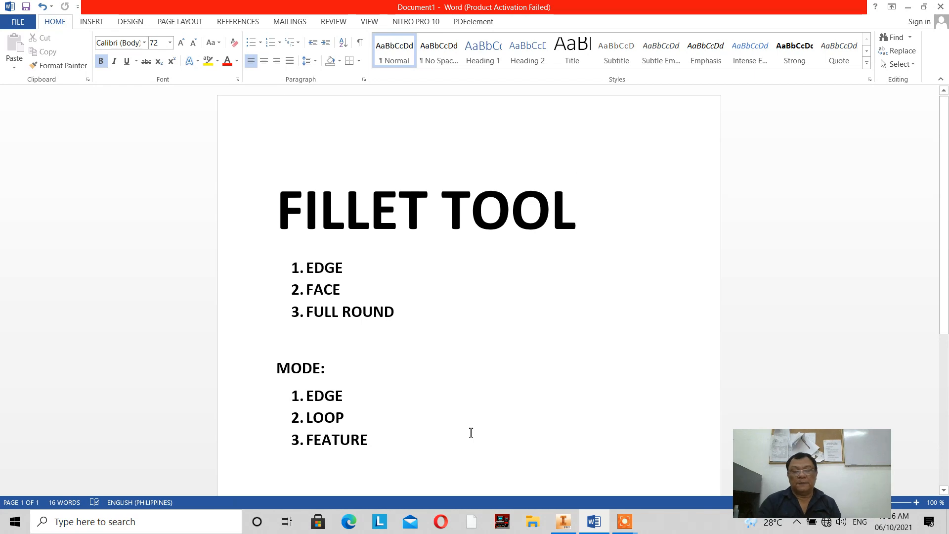
left_click(908, 7)
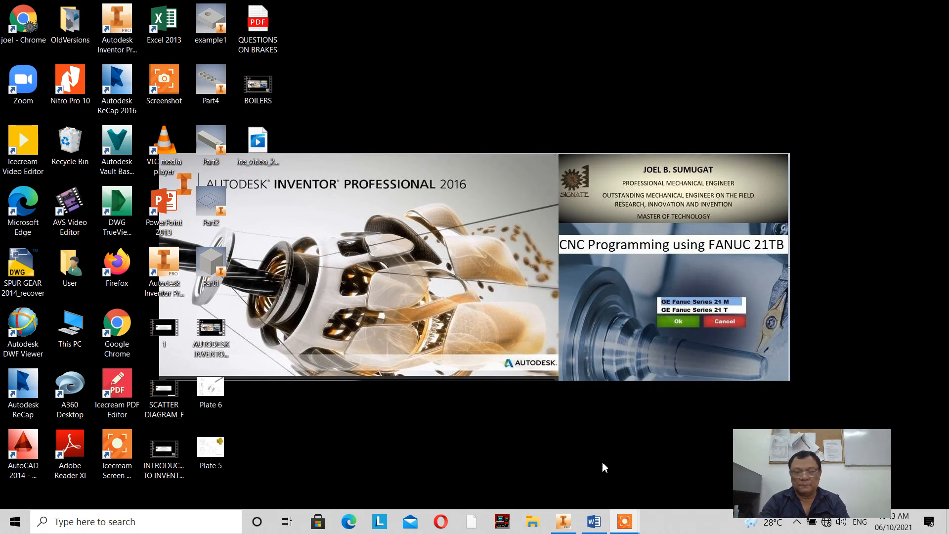
left_click(594, 522)
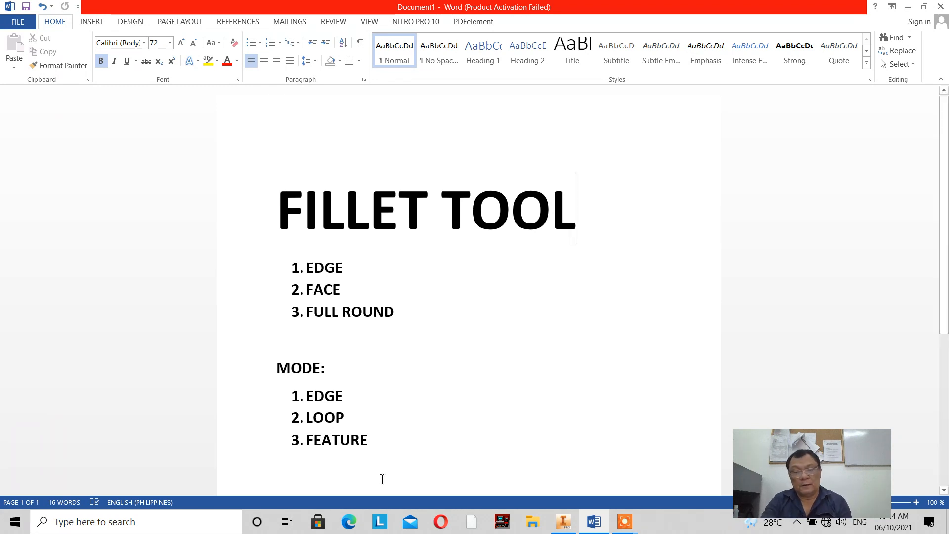
Switch to Autodesk Inventor and create a new metric part from the Standard (mm).ipt template.
left_click(559, 526)
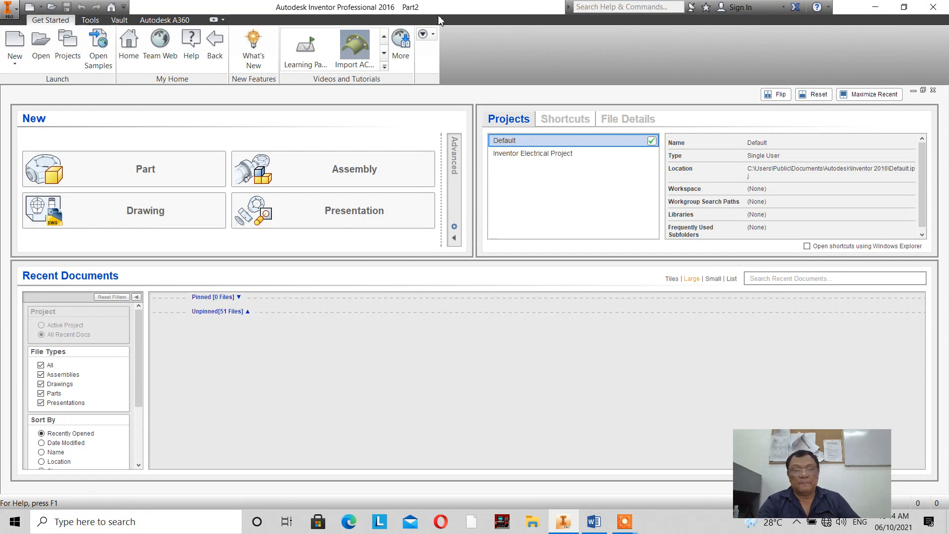
left_click(14, 42)
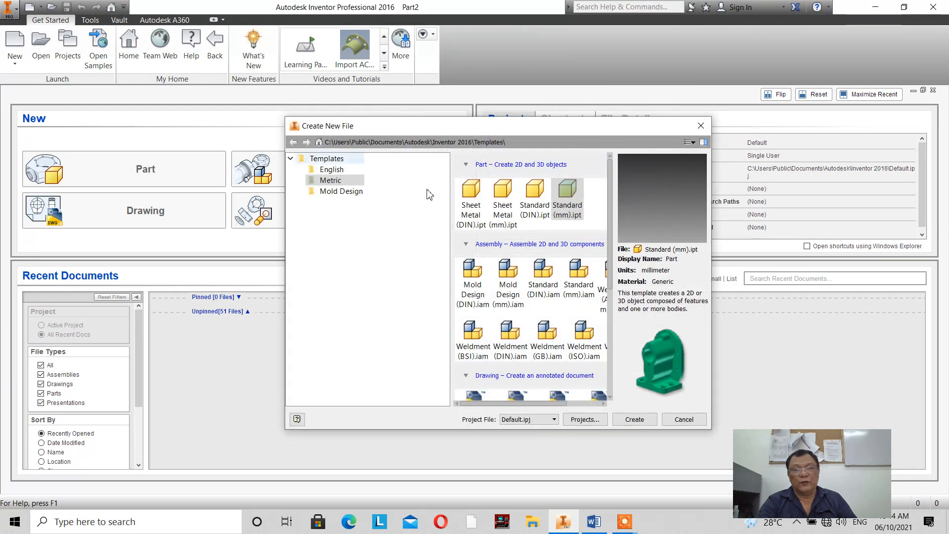
left_click(632, 420)
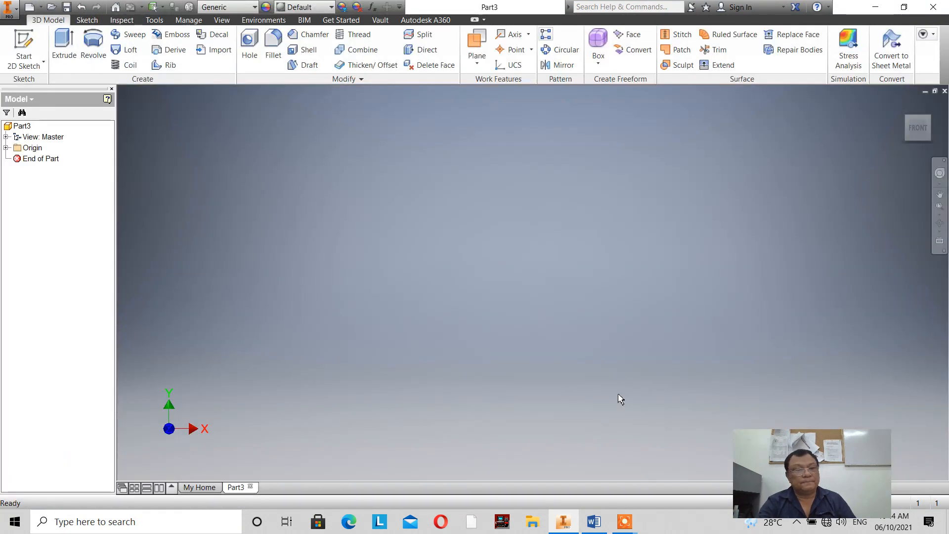
Start a 2D sketch on the horizontal XZ plane, oriented with the X axis running horizontally.
left_click(24, 47)
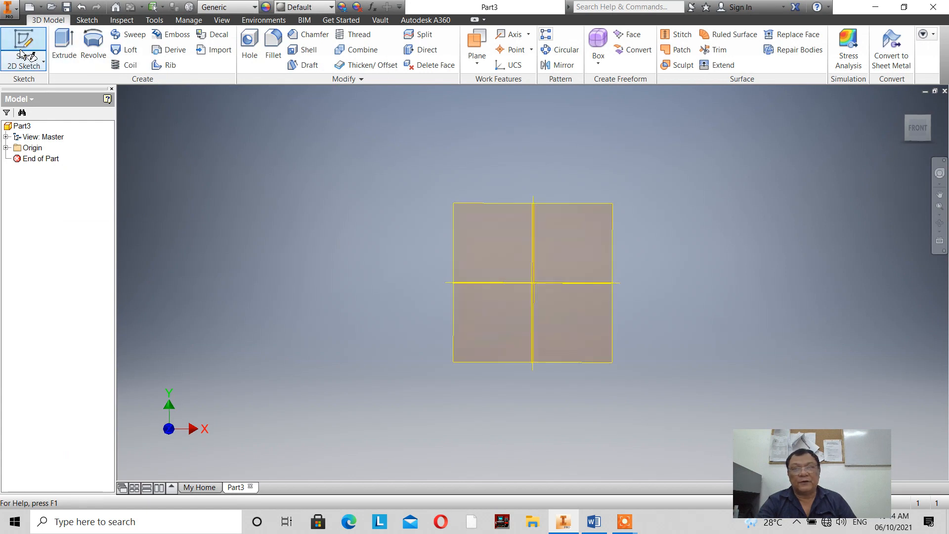
left_click(547, 332)
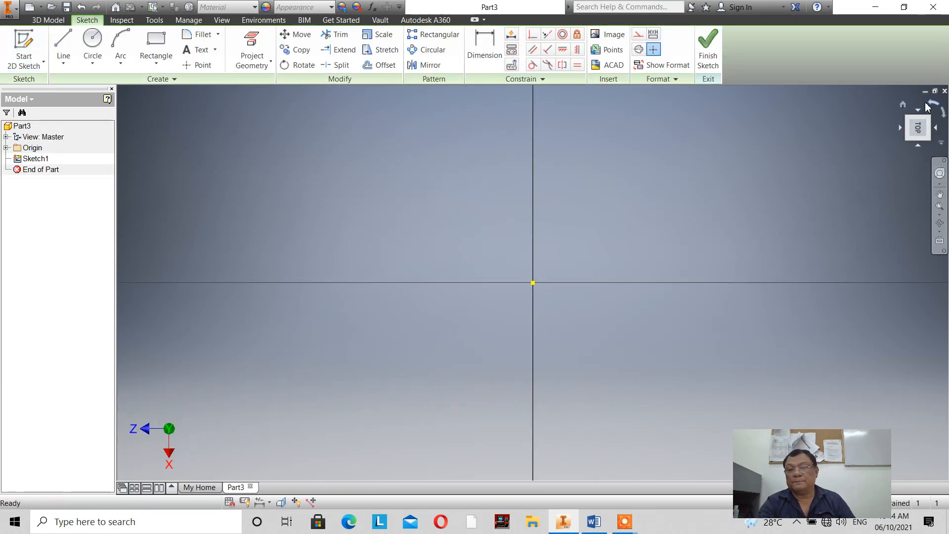
left_click(926, 101)
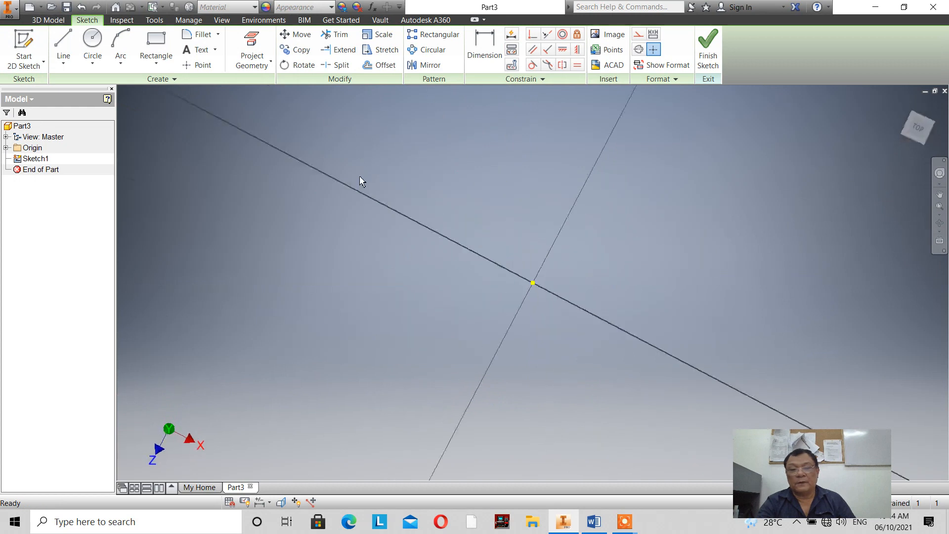
Draw a rectangle 100 mm wide and 50 mm high with its lower-left corner at the sketch origin.
left_click(156, 52)
left_click(533, 282)
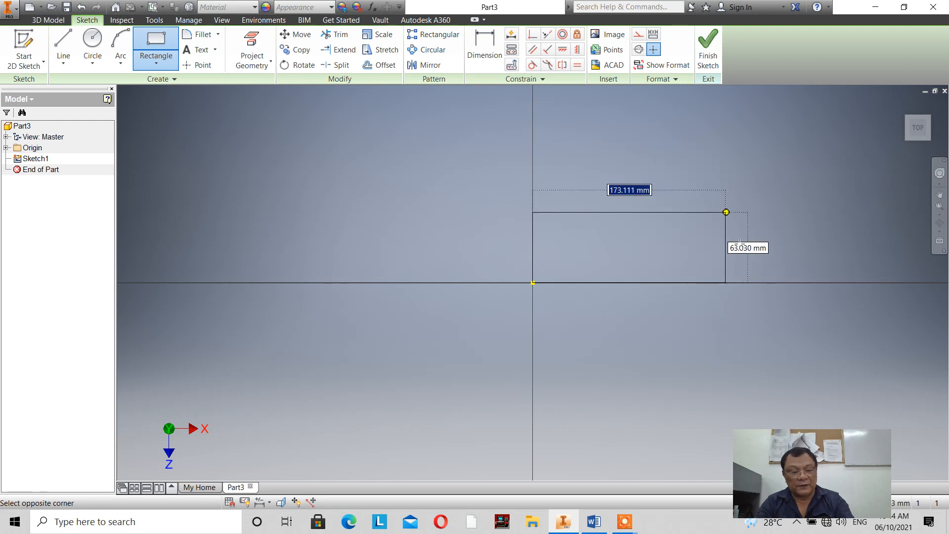
type("100")
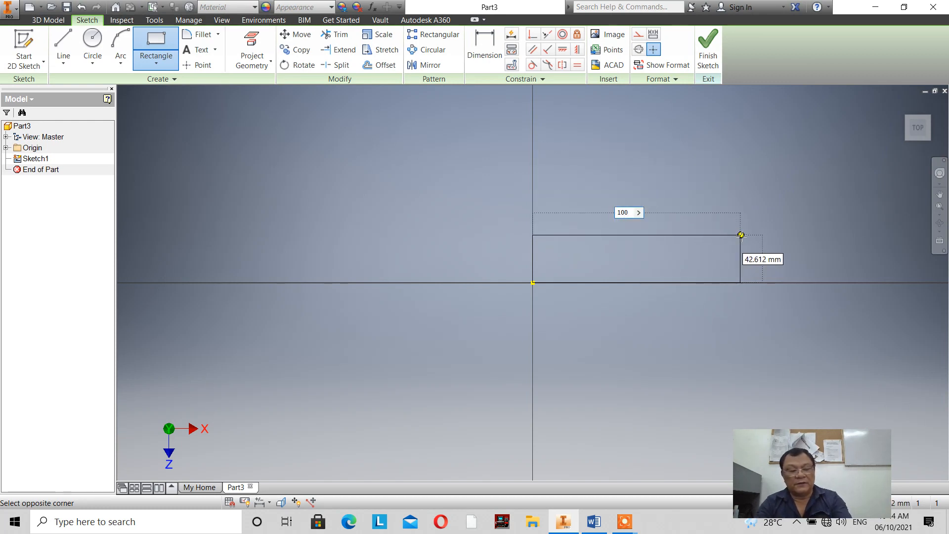
key("Tab")
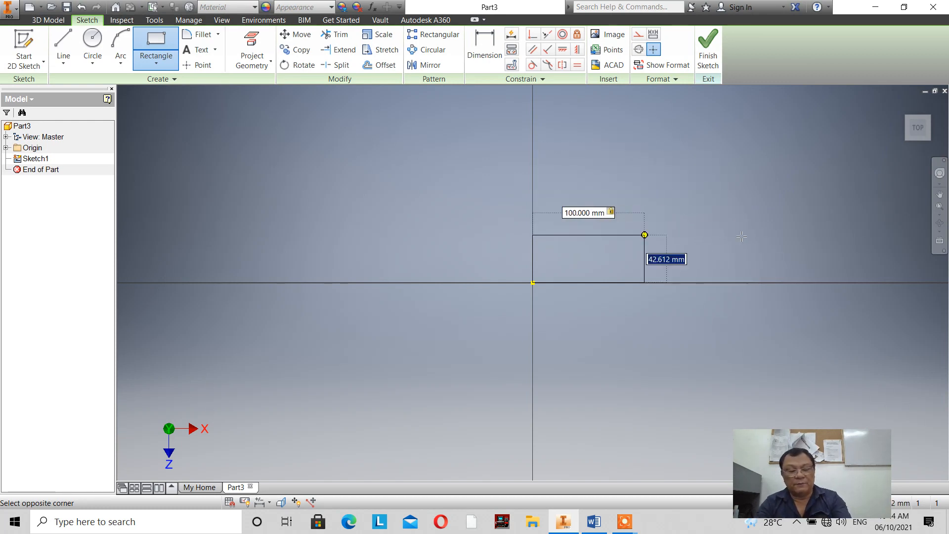
type("50")
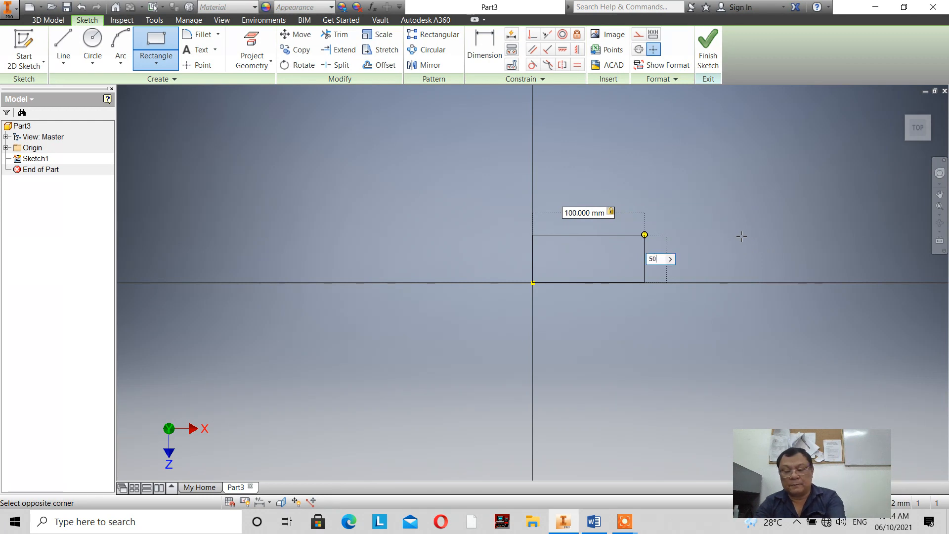
key("Return")
scroll(684, 234, "down", 2)
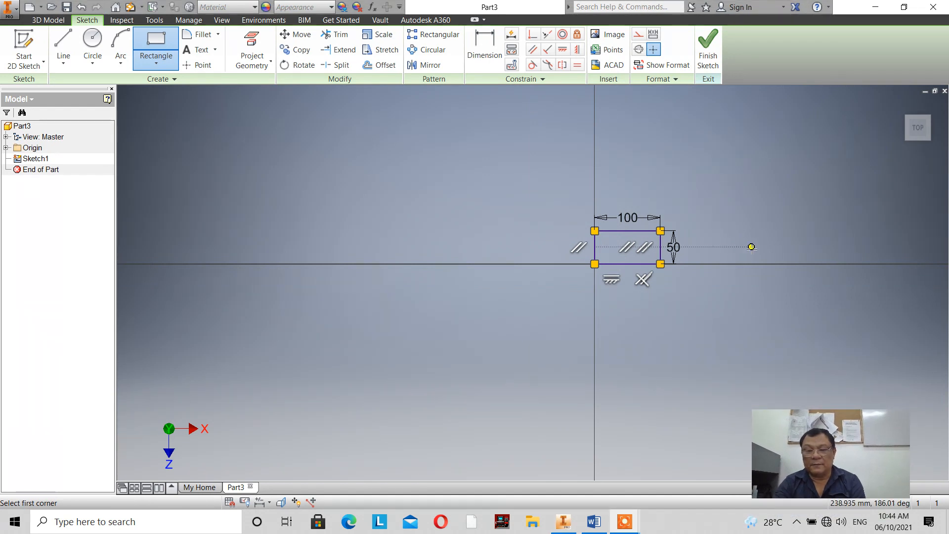
right_click(731, 218)
left_click(757, 205)
scroll(560, 221, "up", 3)
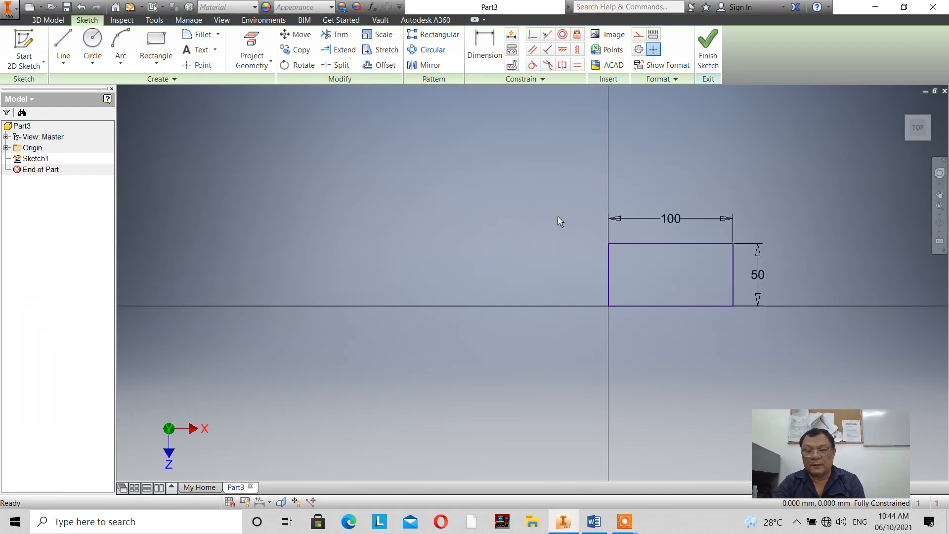
Finish the rectangle sketch and return to the 3D model.
left_click(940, 194)
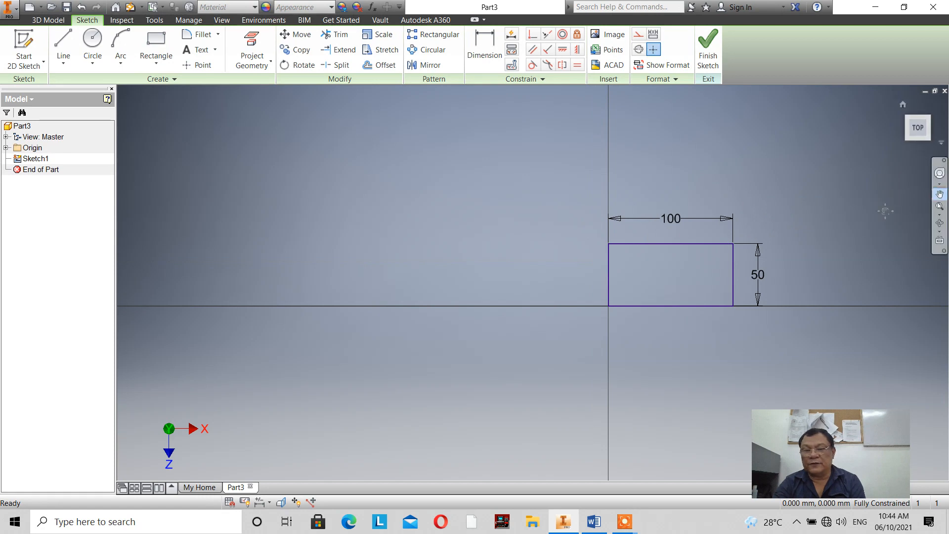
mouse_move(689, 280)
left_mouse_down()
mouse_move(292, 299)
mouse_move(325, 294)
left_mouse_up()
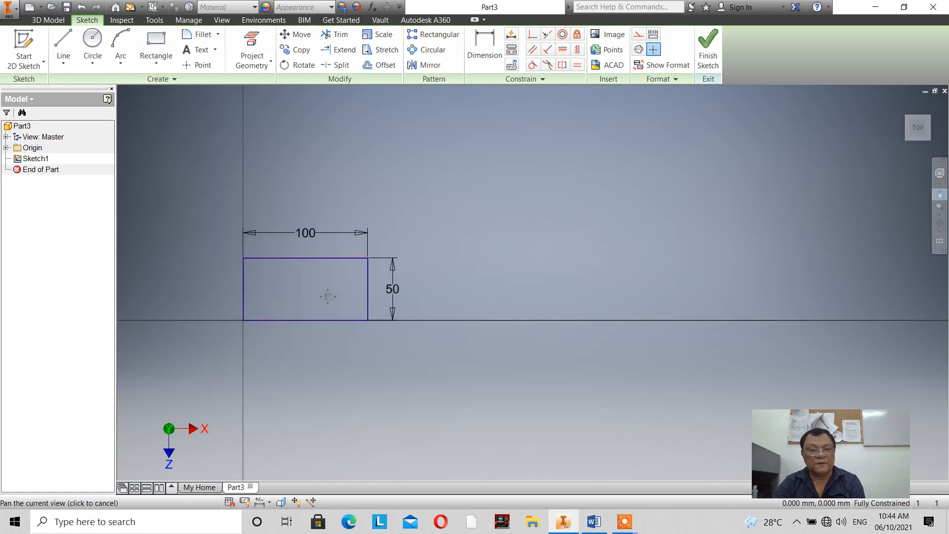
right_click(530, 223)
left_click(568, 219)
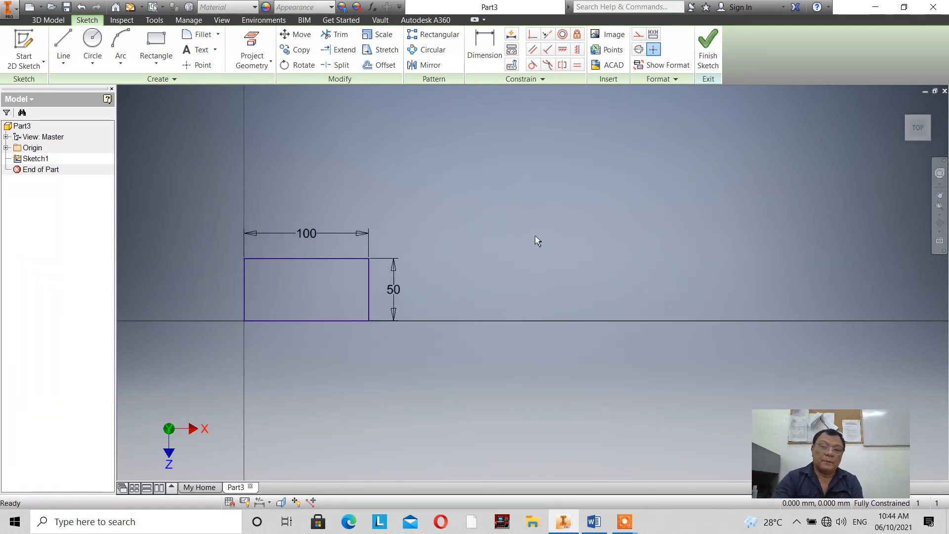
left_click(708, 48)
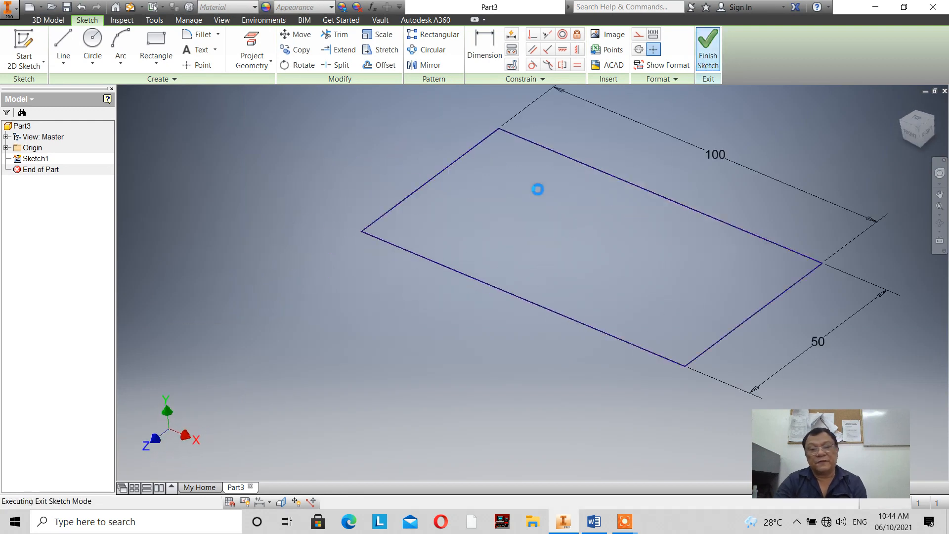
Extrude the rectangular profile upward by a distance of 50 mm as a solid block.
scroll(609, 194, "up", 5)
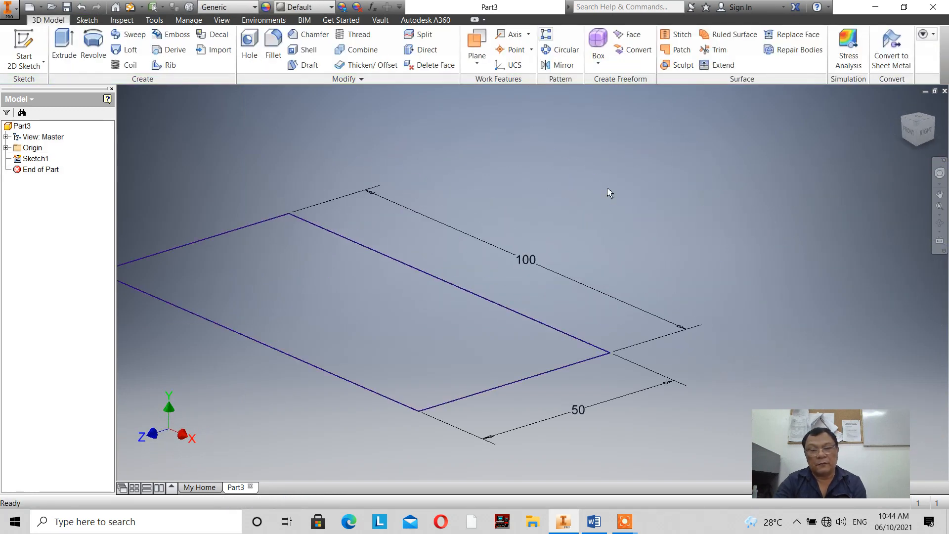
scroll(609, 194, "down", 3)
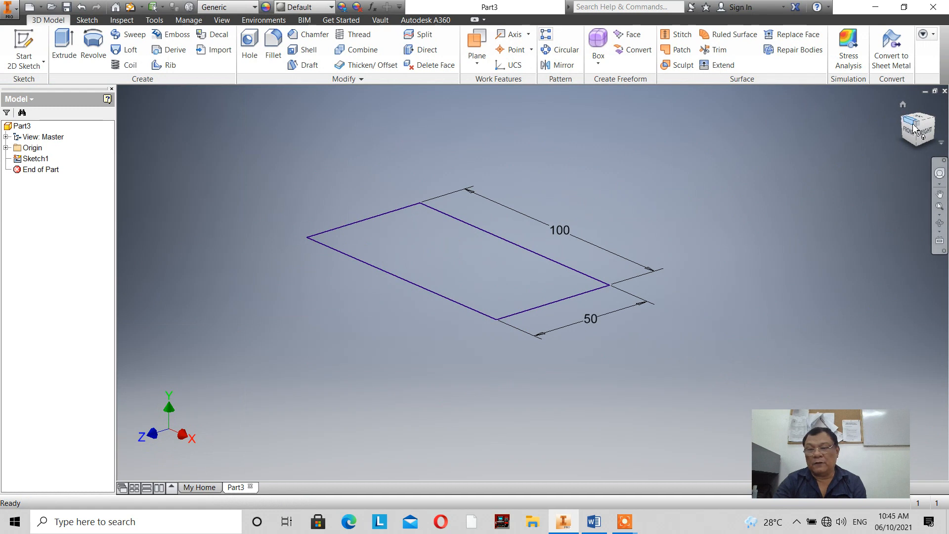
left_click(903, 106)
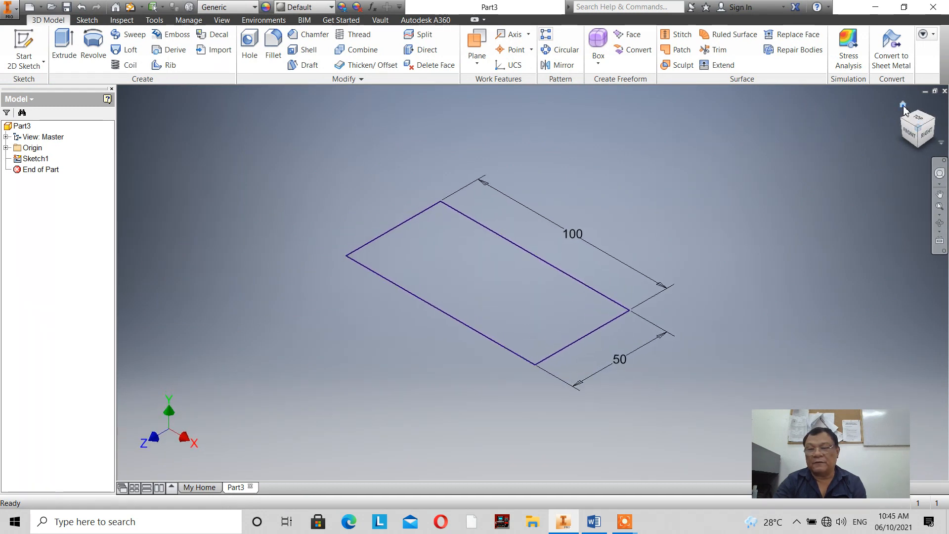
right_click(903, 105)
mouse_move(905, 194)
left_click(796, 193)
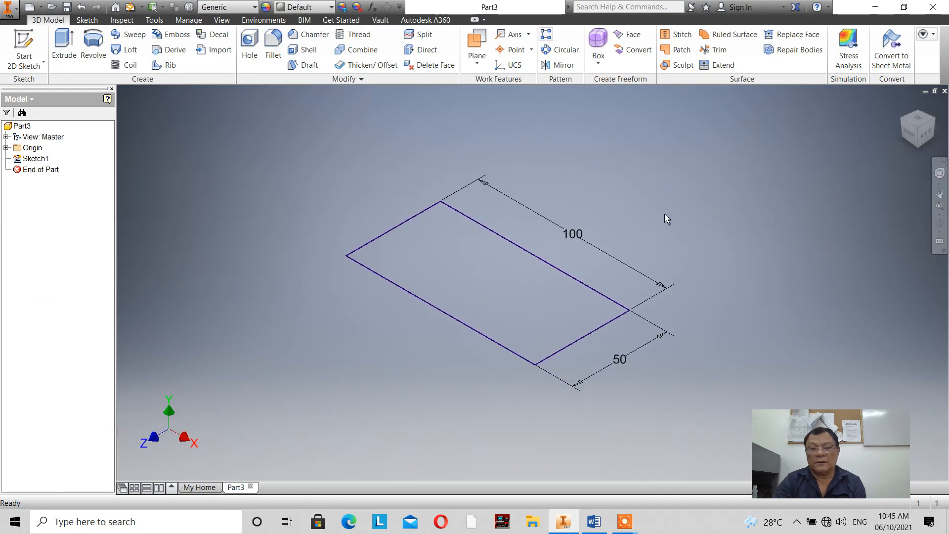
scroll(643, 215, "down", 1)
scroll(629, 210, "up", 2)
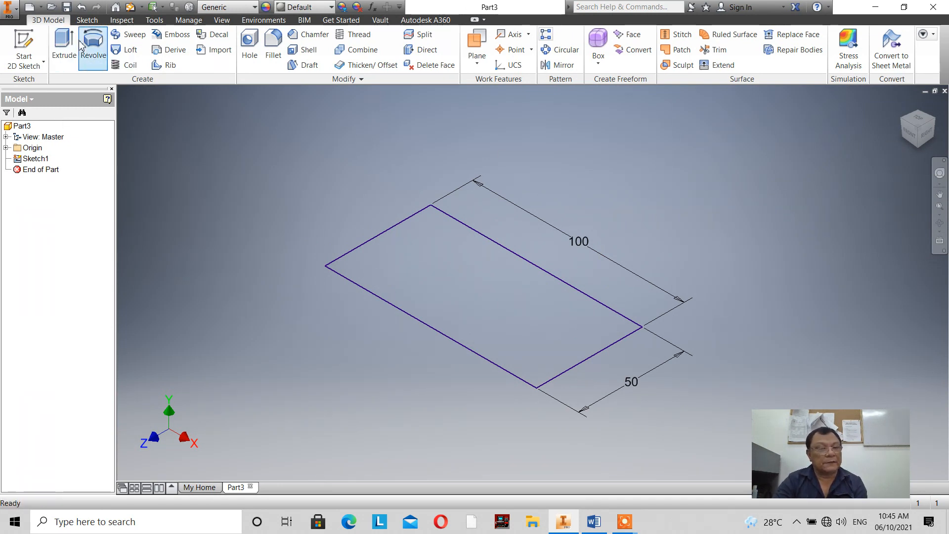
left_click(64, 47)
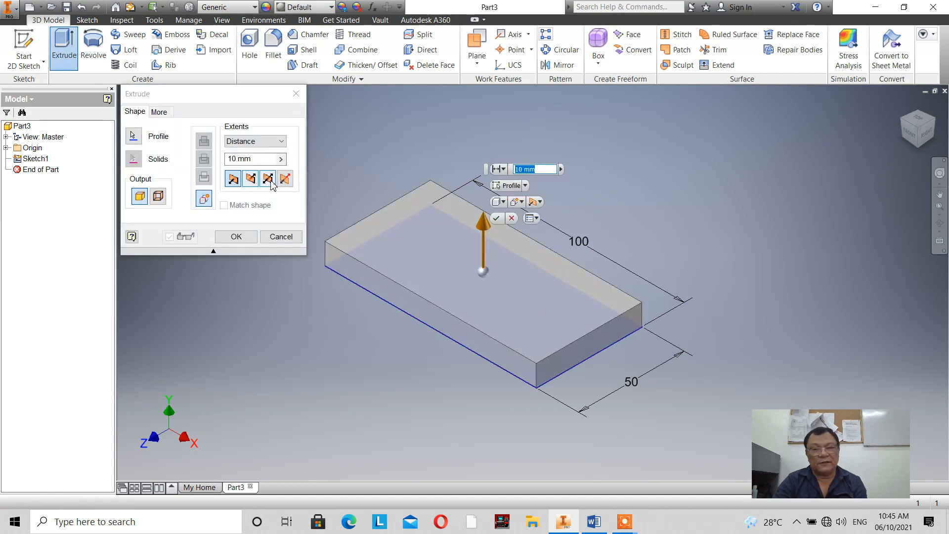
type("50")
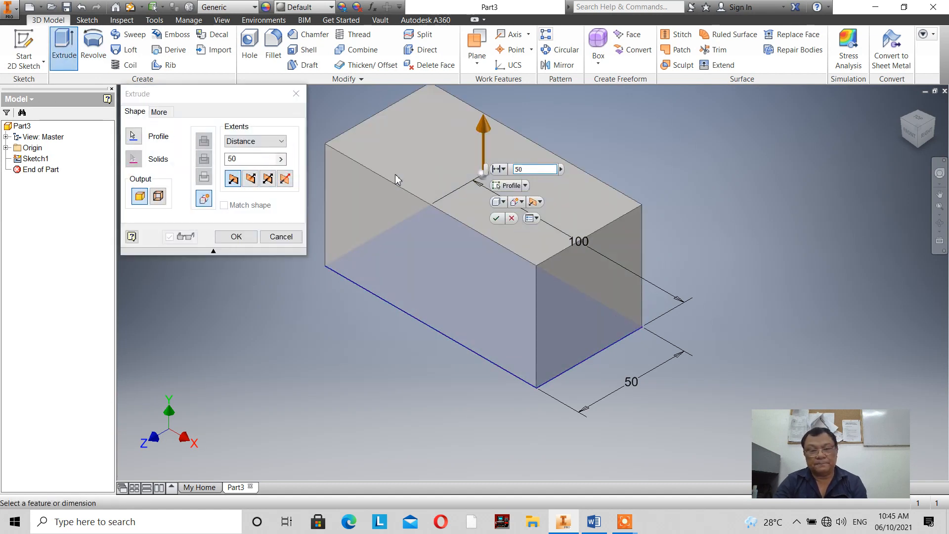
left_click(496, 218)
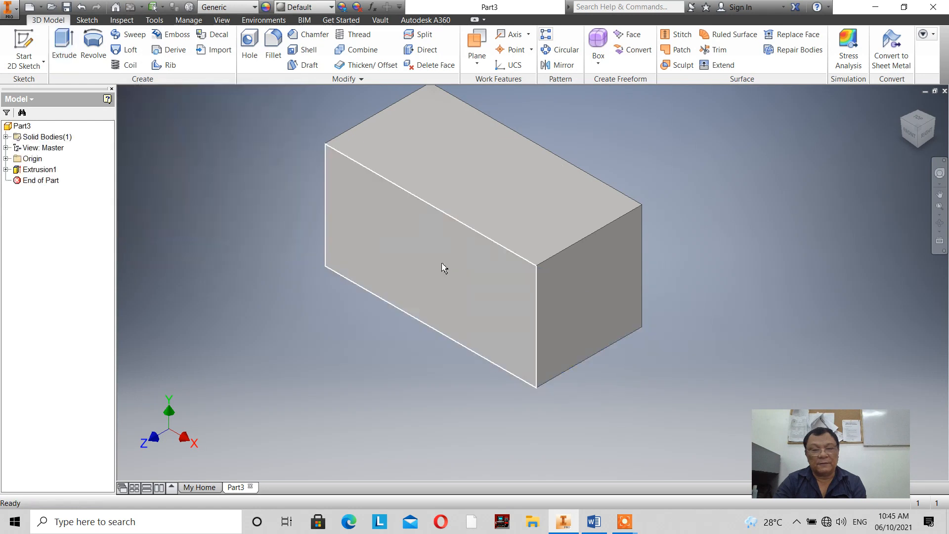
Start the Fillet command on the block and check the available fillet types, keeping Edge Fillet.
scroll(435, 280, "down", 3)
scroll(443, 273, "up", 4)
scroll(451, 267, "down", 2)
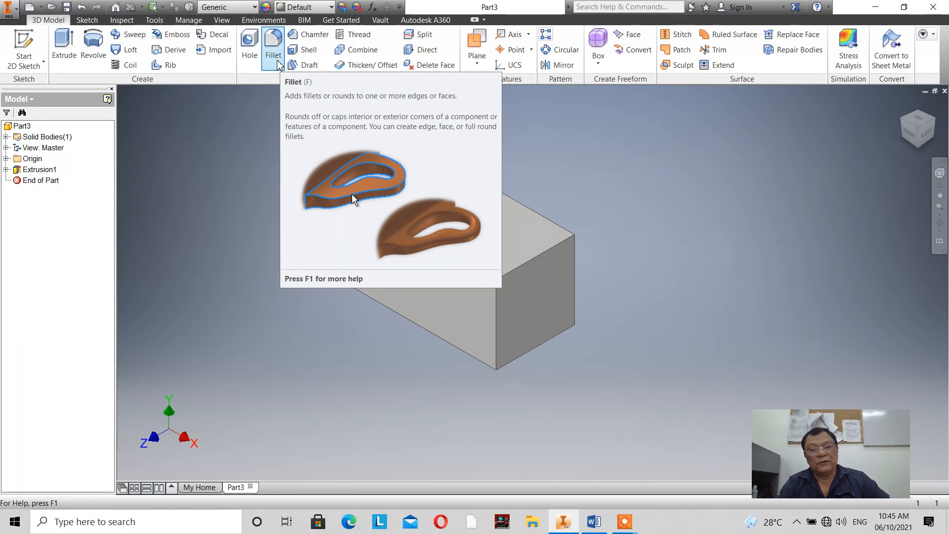
left_click(279, 65)
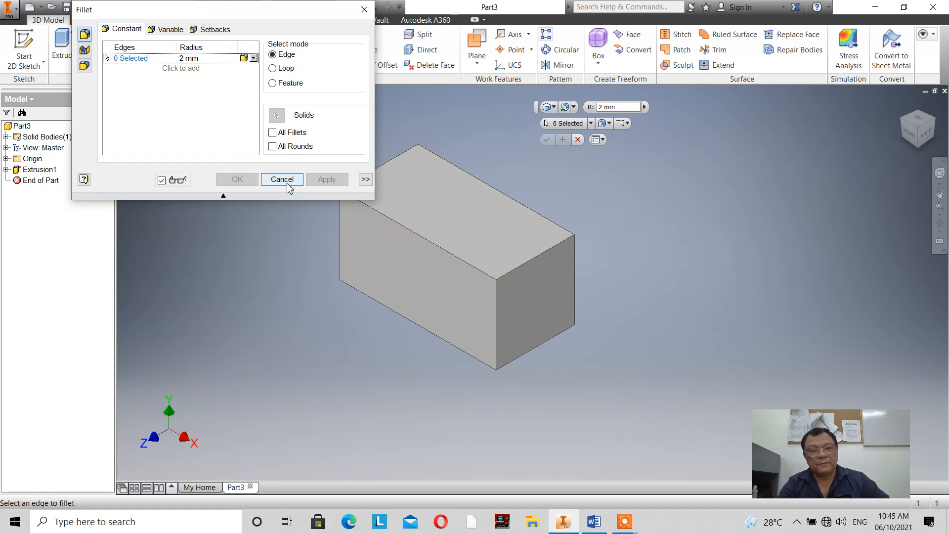
left_click_drag(235, 8, 183, 7)
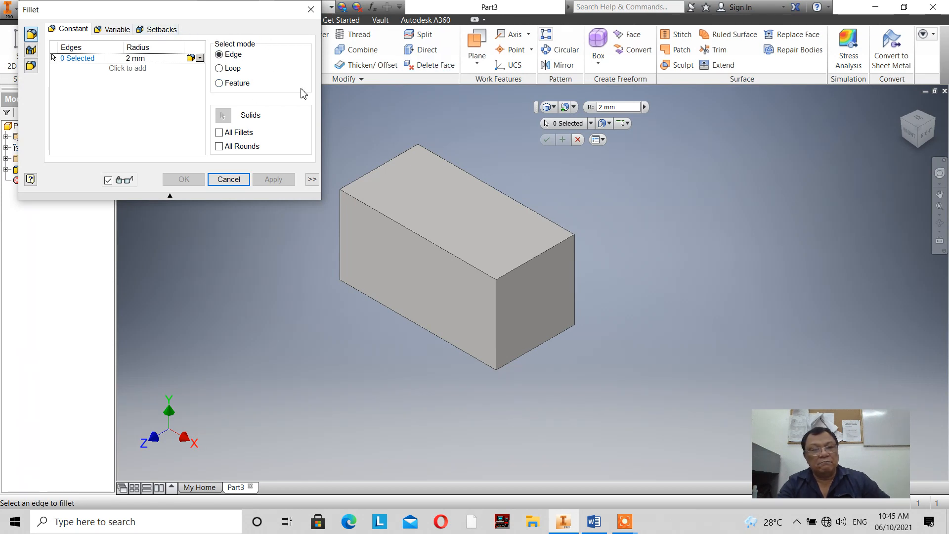
left_click(553, 108)
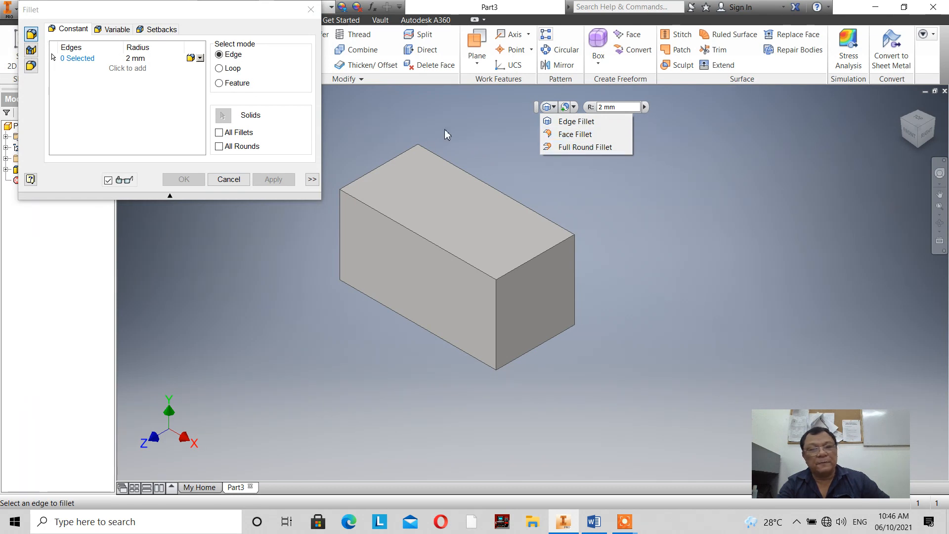
left_click(464, 117)
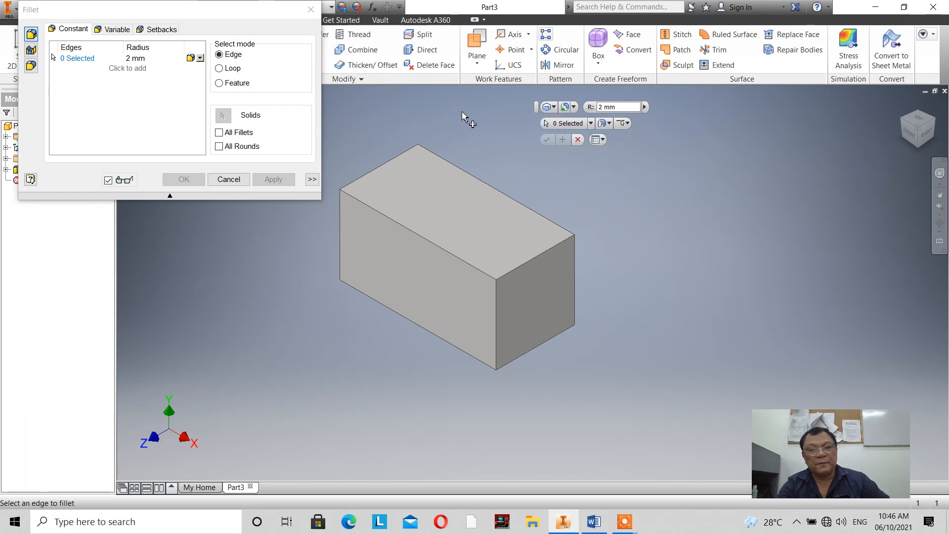
left_click(553, 107)
left_click(560, 124)
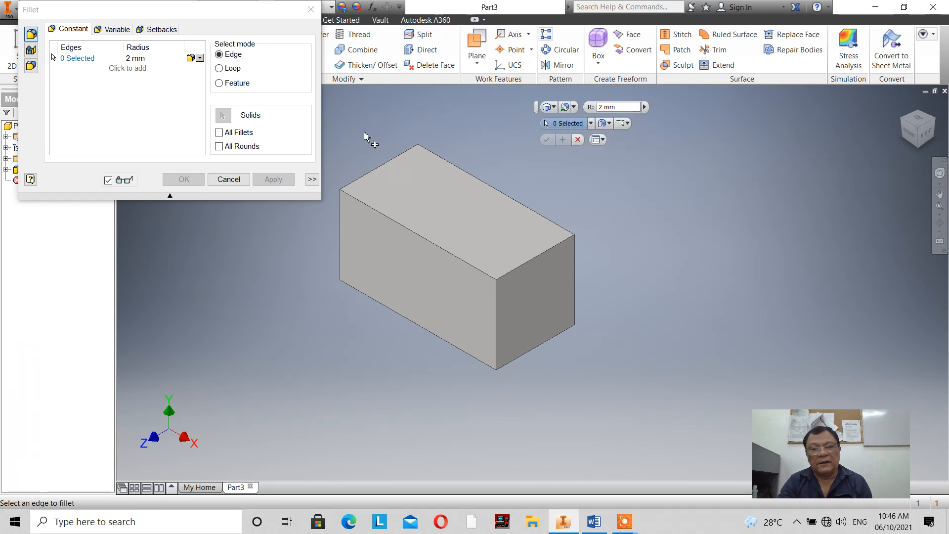
Fillet the block's upper front edge with a constant radius of 10 mm.
scroll(371, 150, "down", 5)
scroll(367, 149, "up", 5)
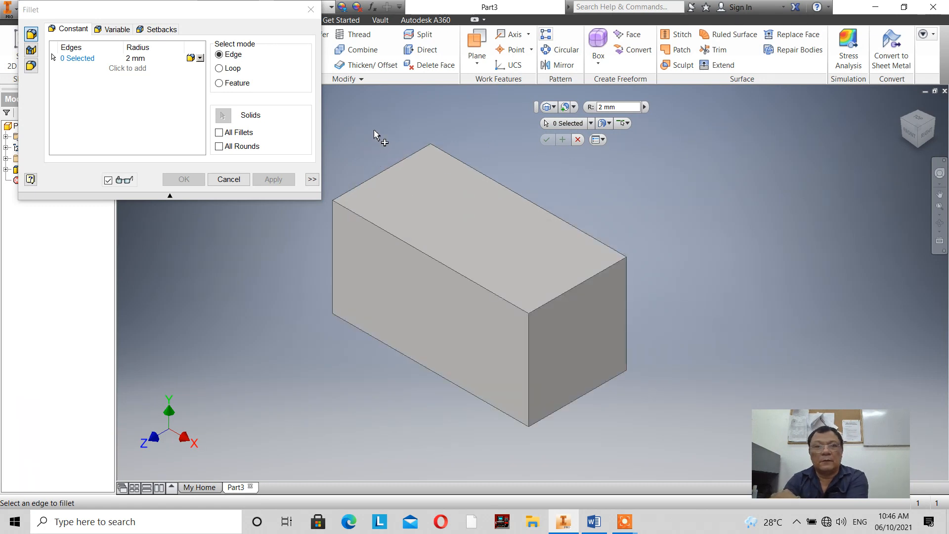
left_click(376, 231)
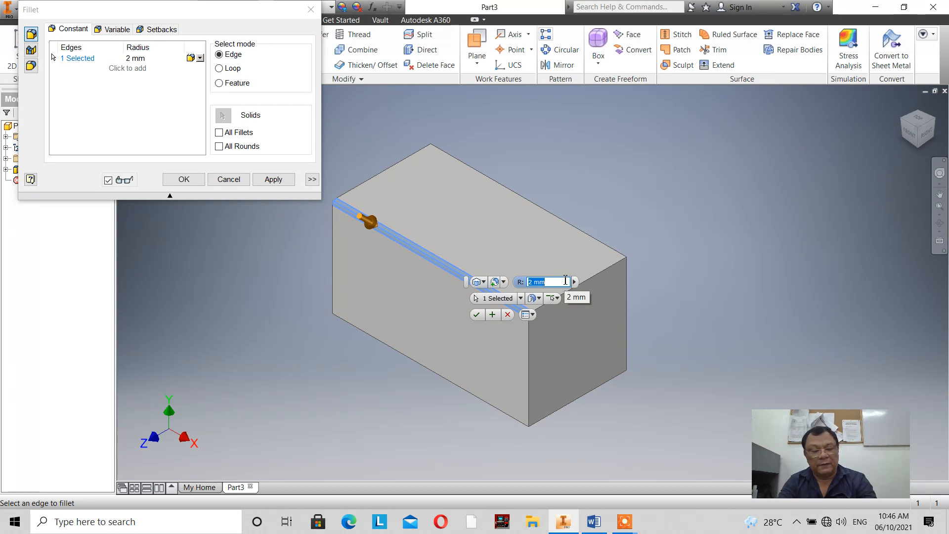
type("10")
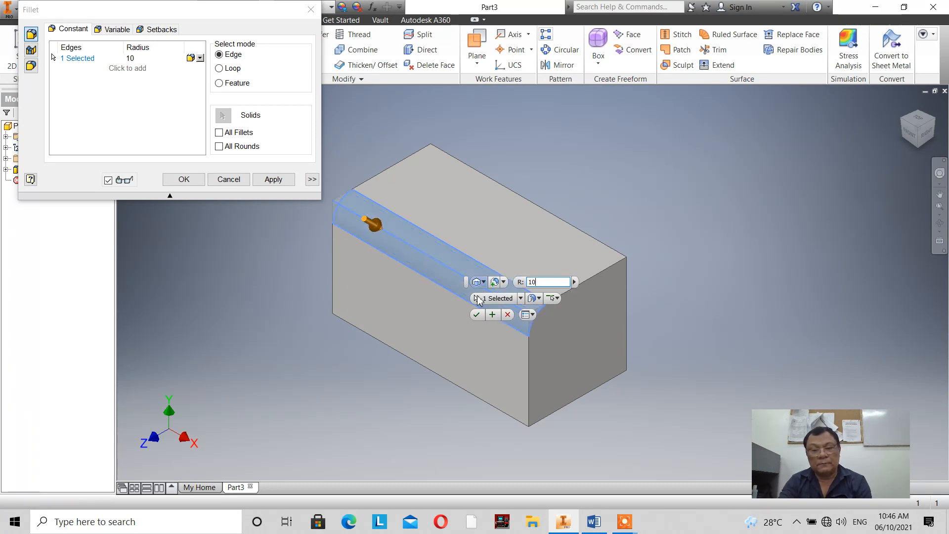
left_click(477, 314)
scroll(464, 260, "down", 3)
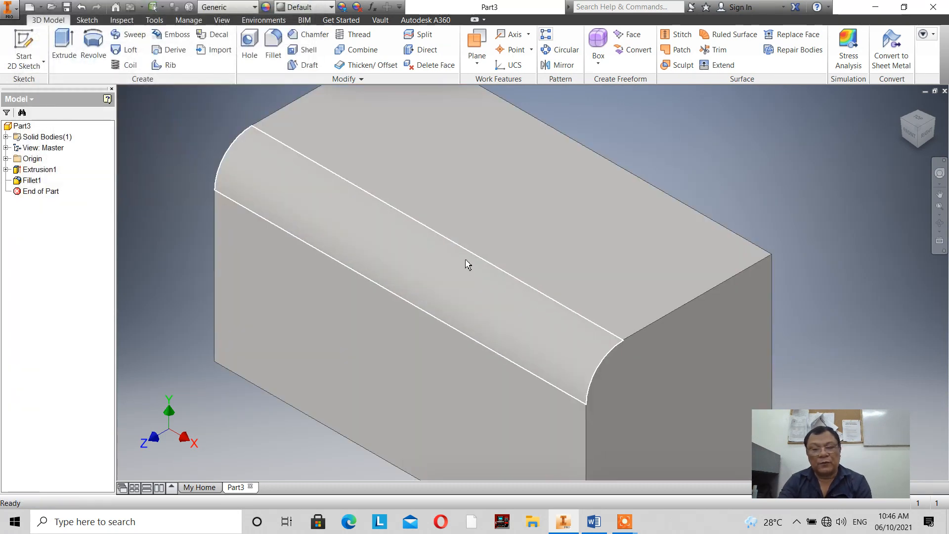
scroll(466, 217, "up", 2)
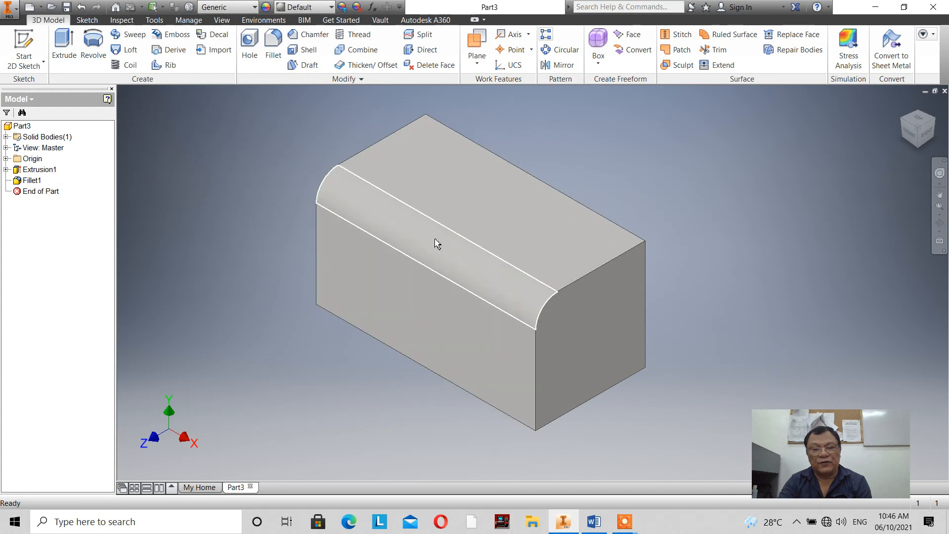
left_click(924, 133)
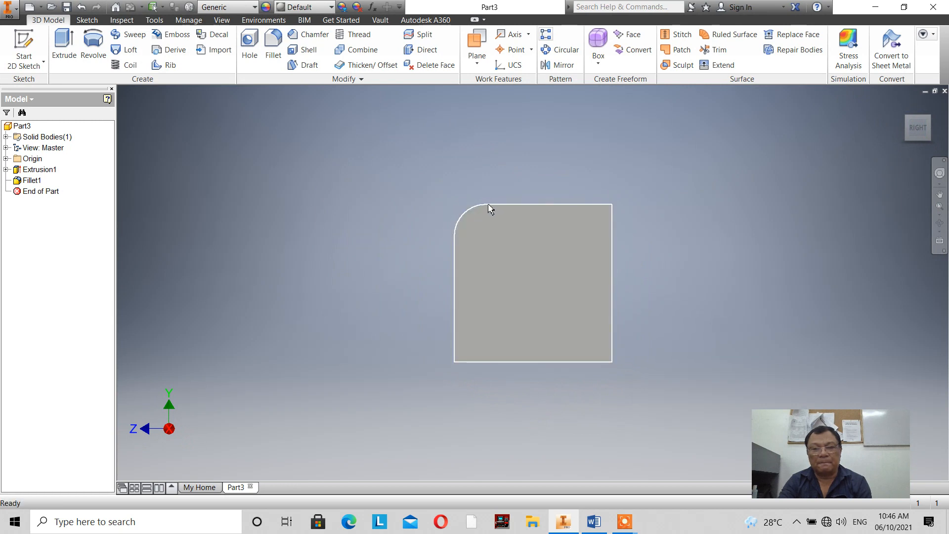
left_click(903, 106)
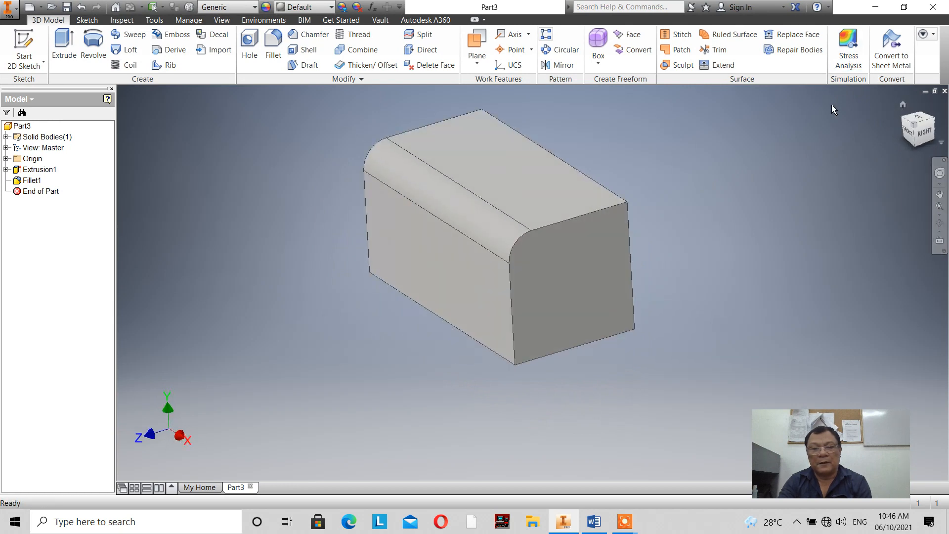
scroll(353, 126, "up", 3)
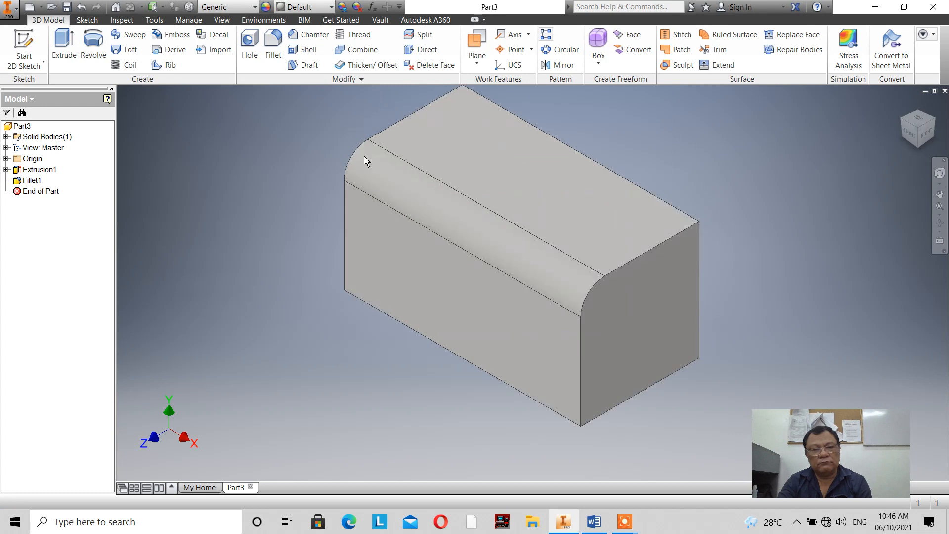
Set the existing edge fillet's radius to 15 mm, and undo the fillet to restore the plain block.
double_click(39, 182)
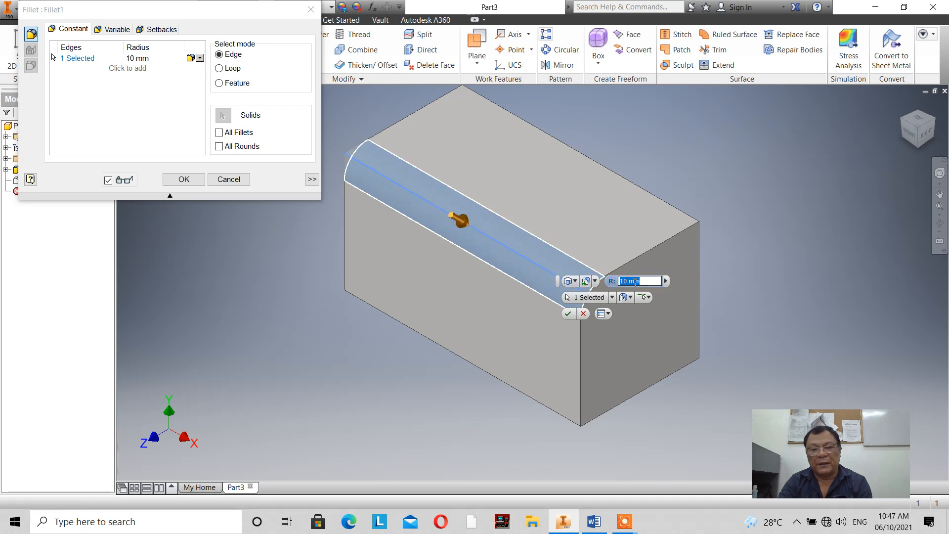
type("15")
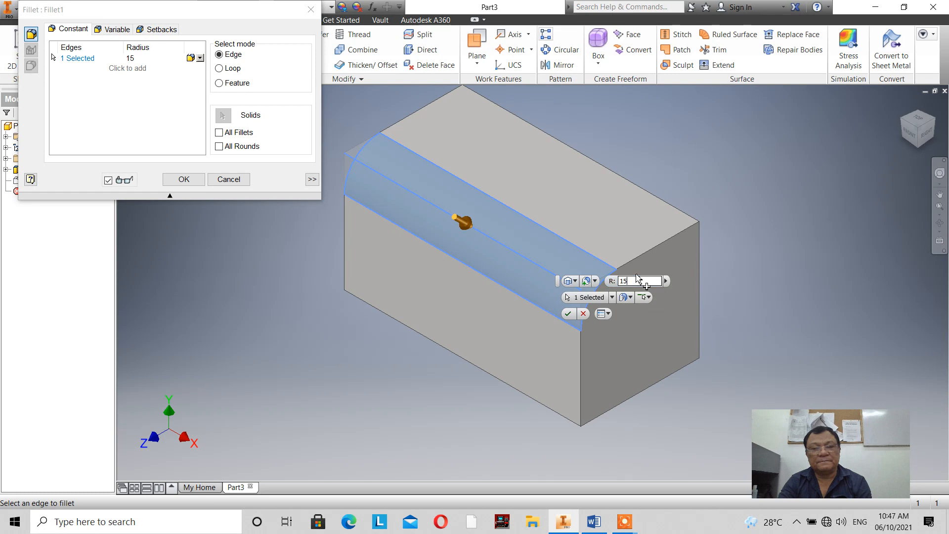
left_click(569, 313)
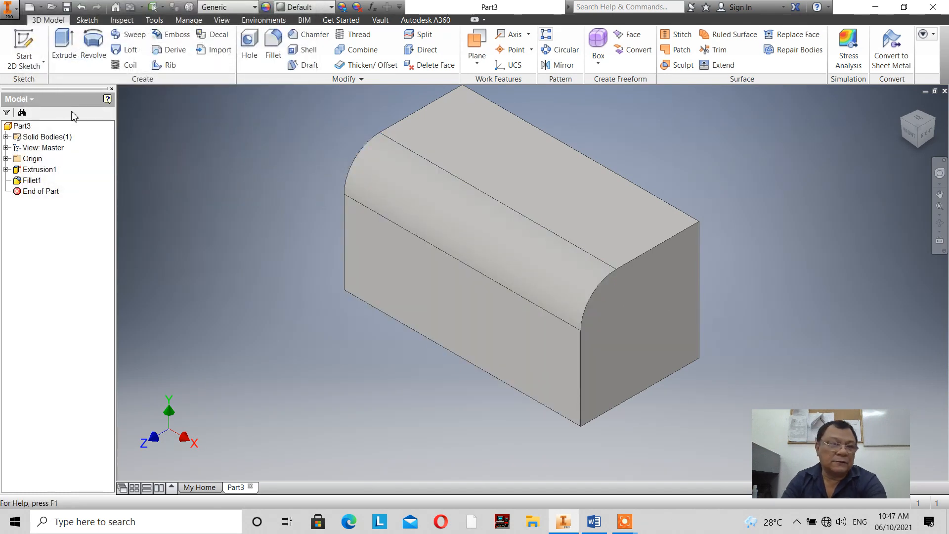
left_click(85, 12)
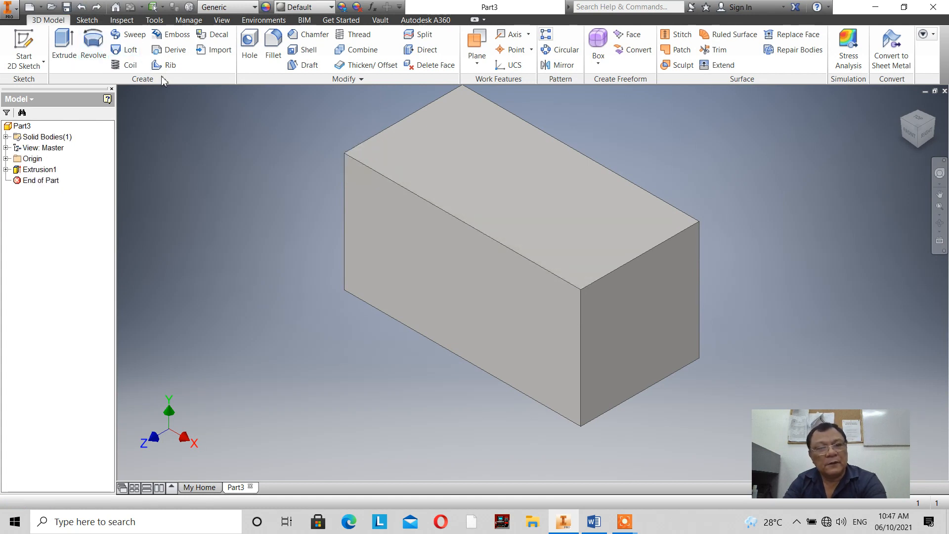
Create a variable fillet on the block's upper front edge with a 10 mm start radius and a 20 mm end radius.
left_click(275, 53)
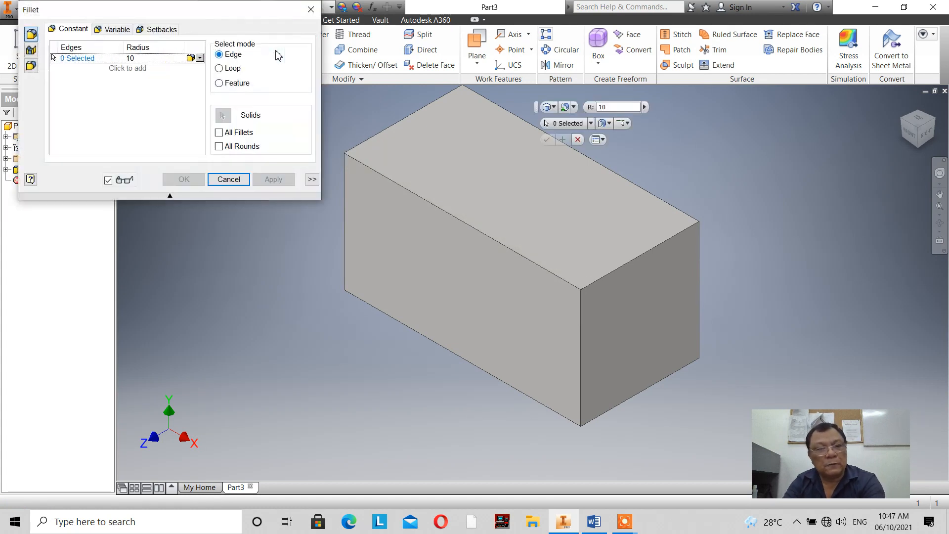
left_click(108, 32)
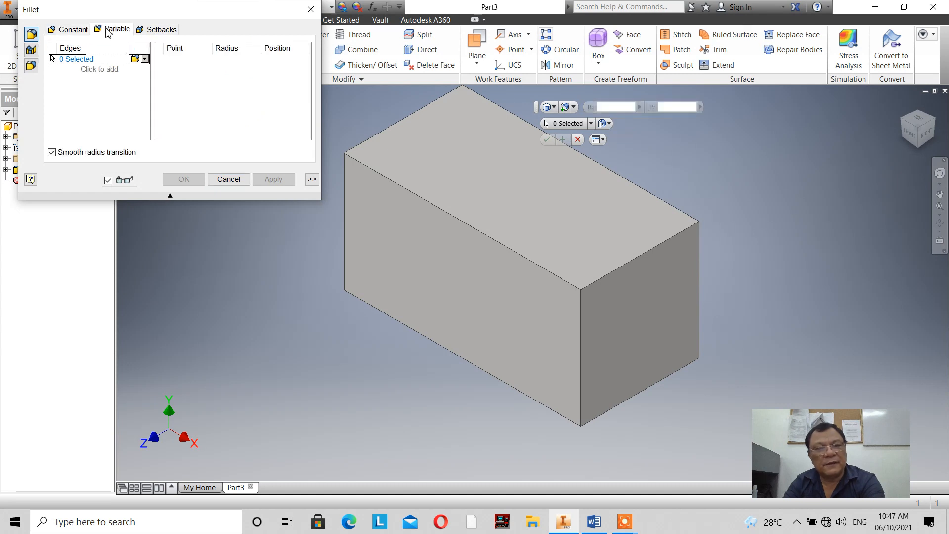
left_click(344, 159)
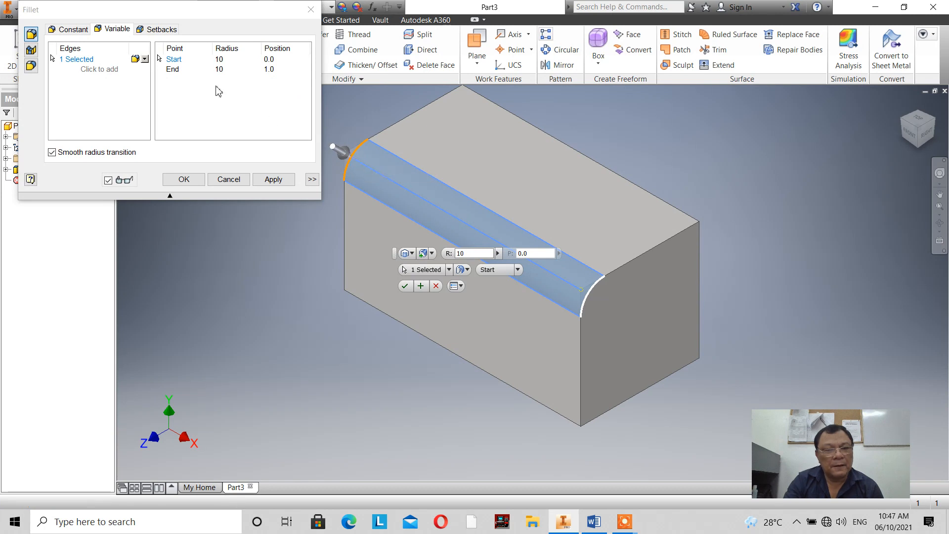
left_click(174, 69)
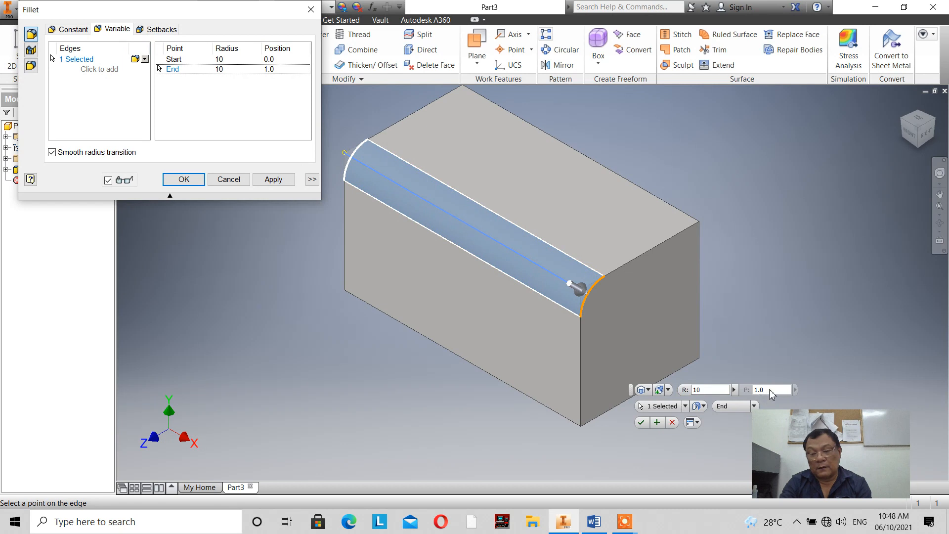
left_click(702, 390)
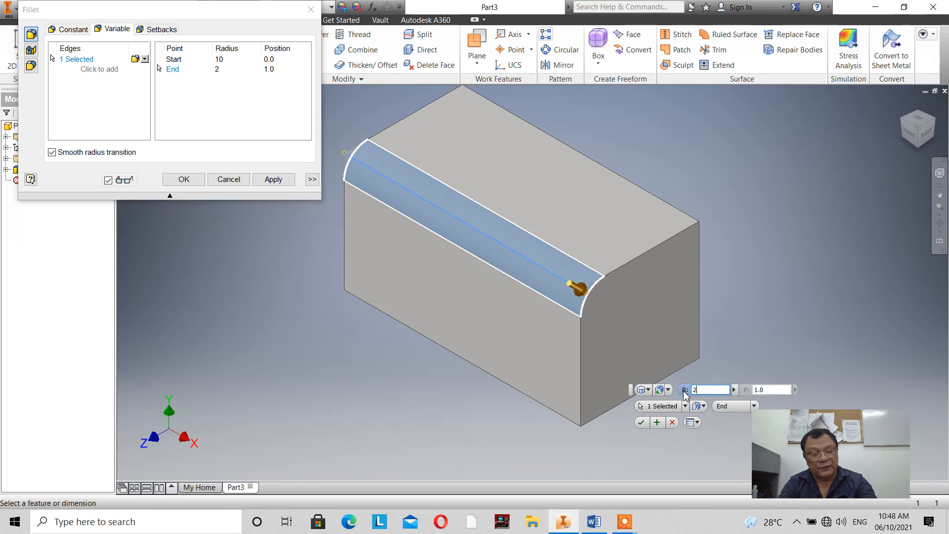
type("20")
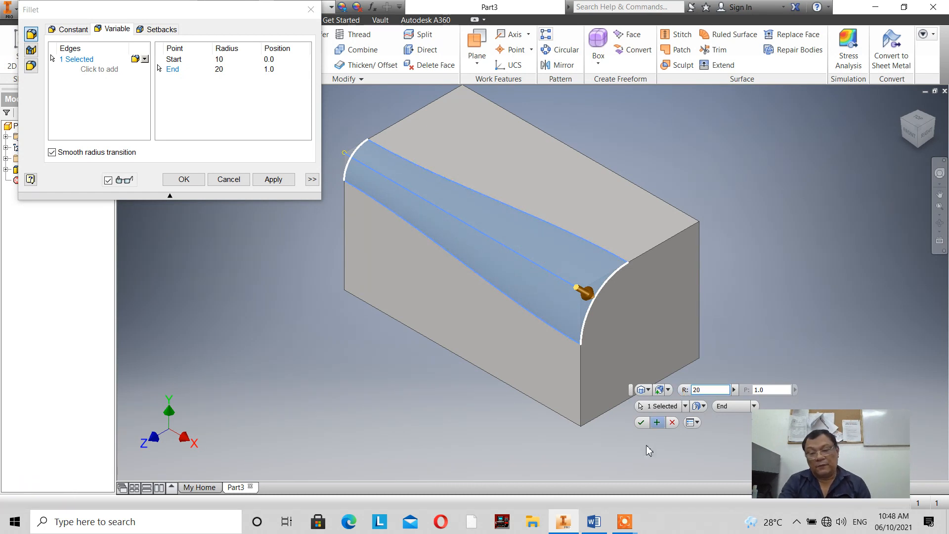
left_click(642, 423)
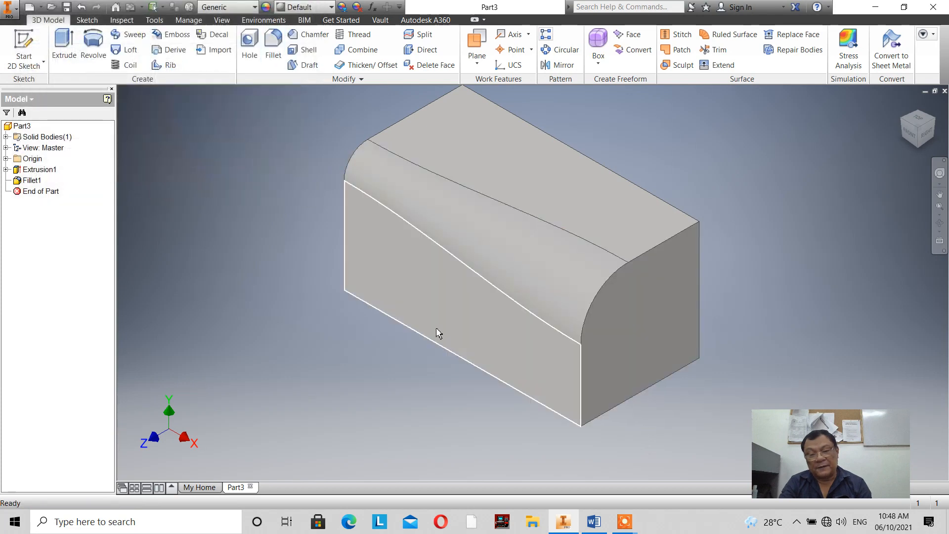
Examine the variable fillet's two end profiles from the right and left sides of the block.
scroll(445, 296, "up", 2)
scroll(562, 261, "down", 4)
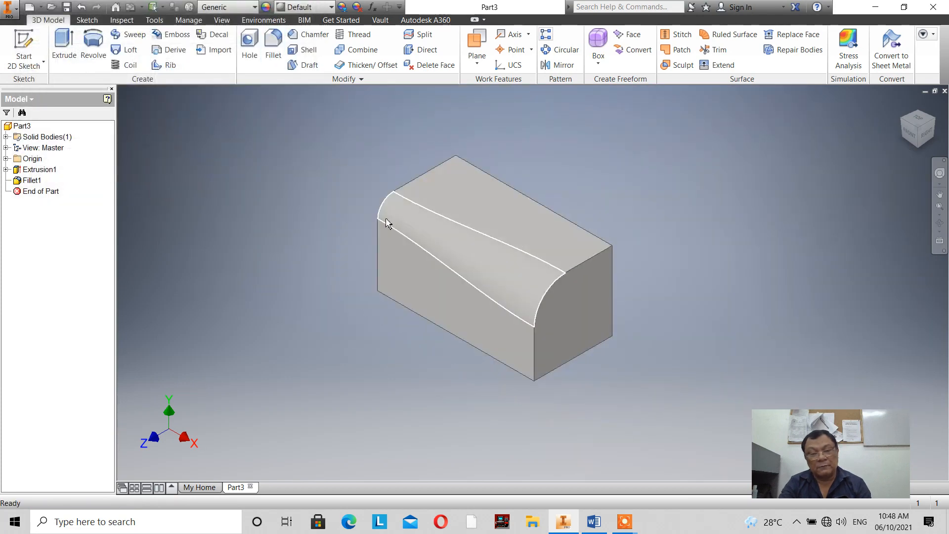
left_click(928, 140)
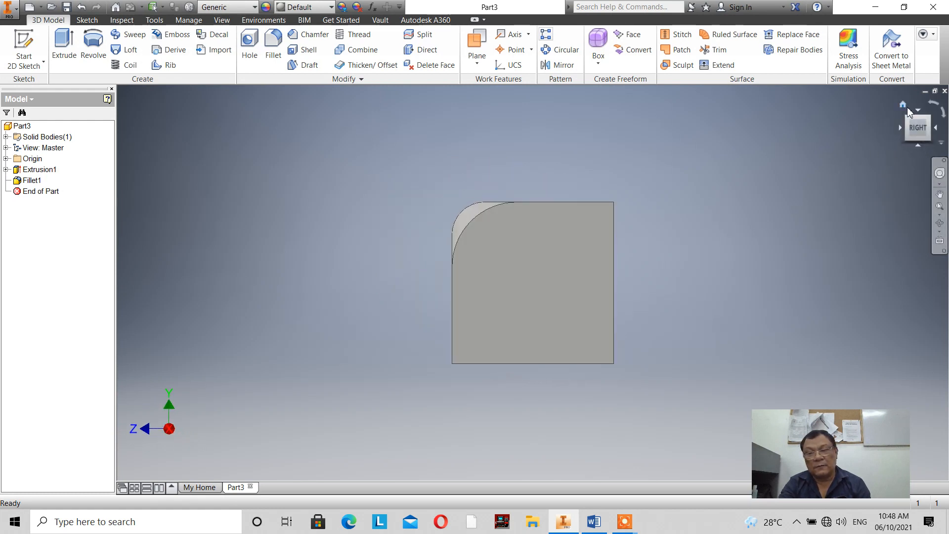
left_click(902, 106)
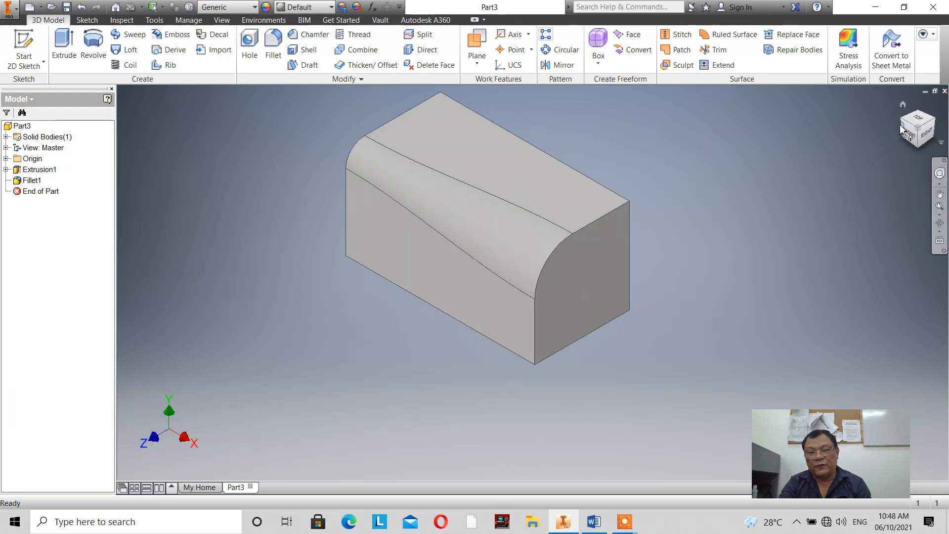
left_click(902, 130)
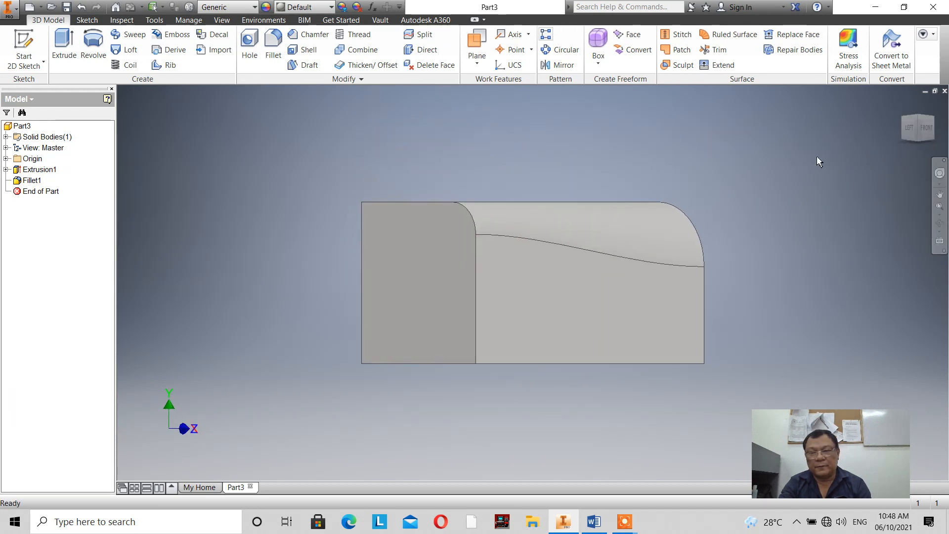
left_click(909, 127)
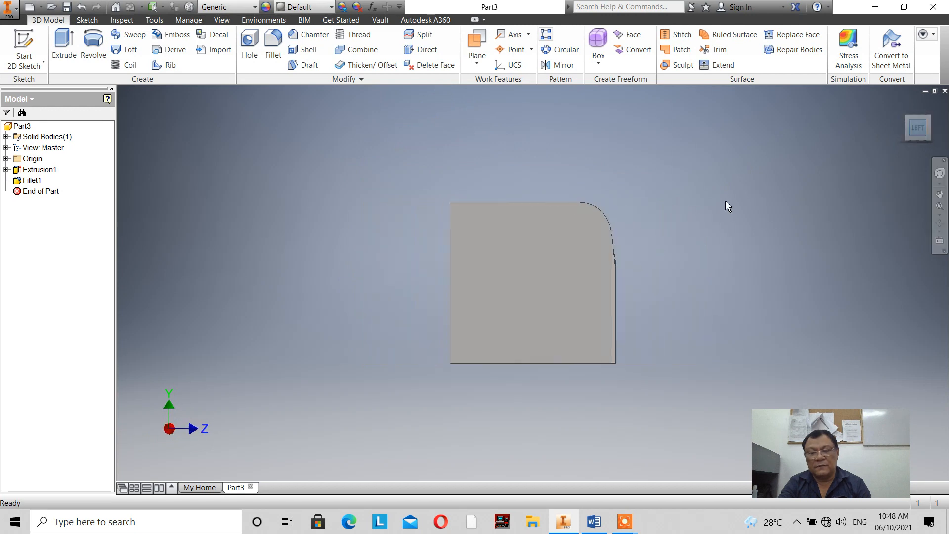
mouse_move(928, 126)
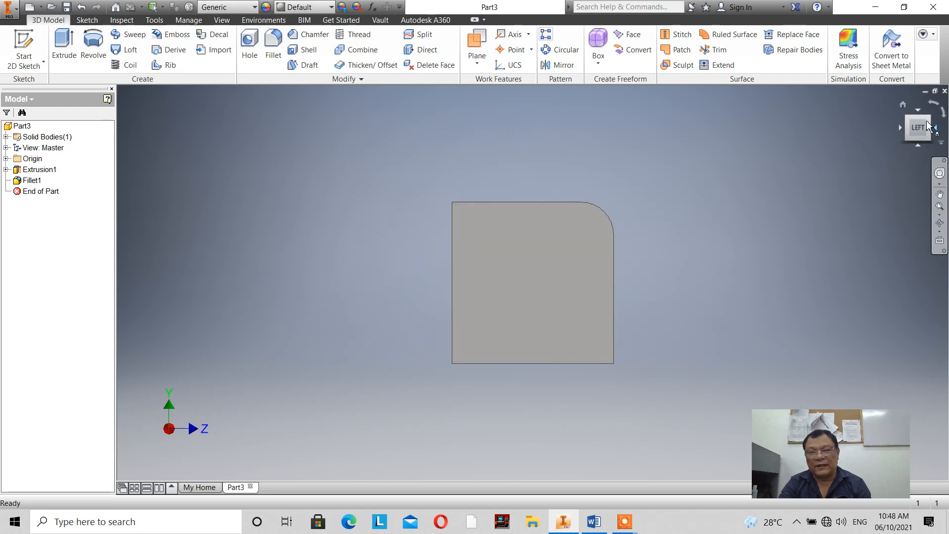
left_click(903, 105)
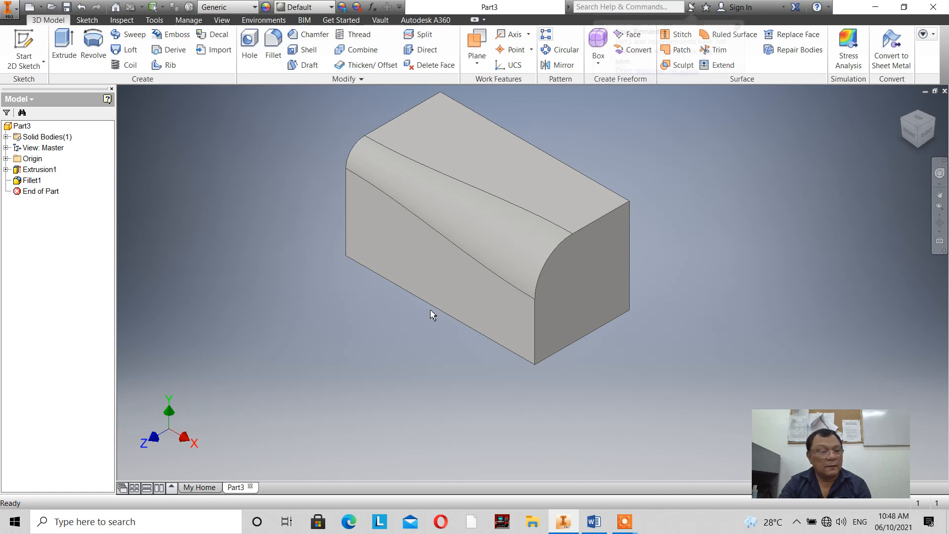
Edit the variable fillet and add an intermediate point at position 0.5 along its edge.
double_click(32, 181)
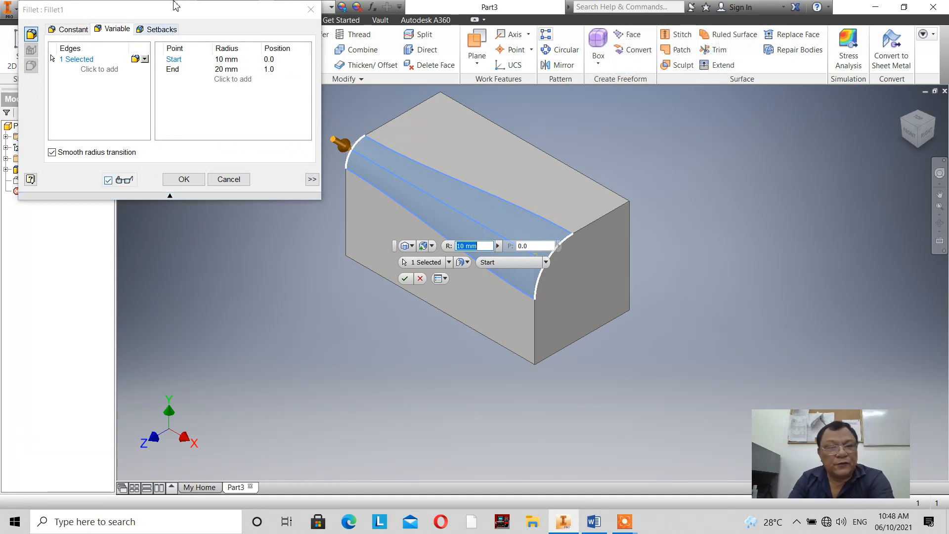
left_click(228, 86)
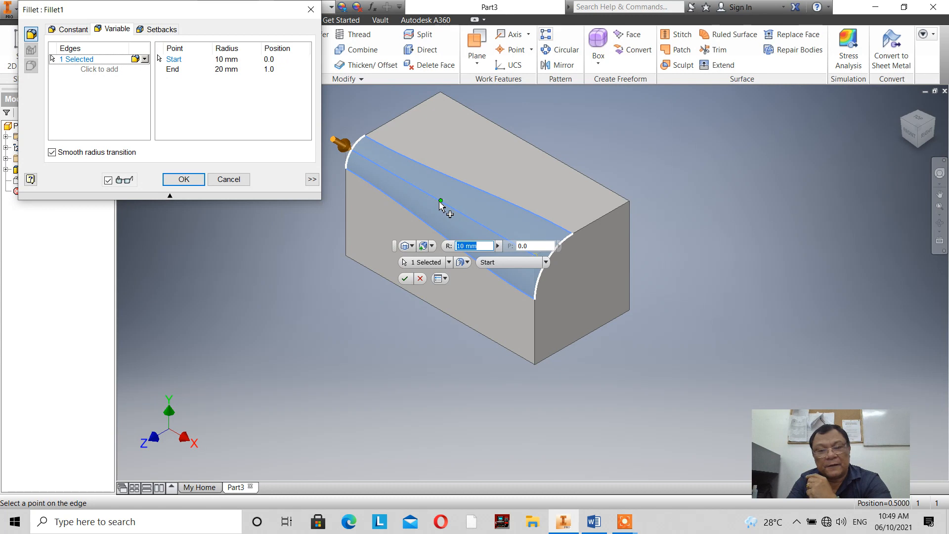
left_click(440, 203)
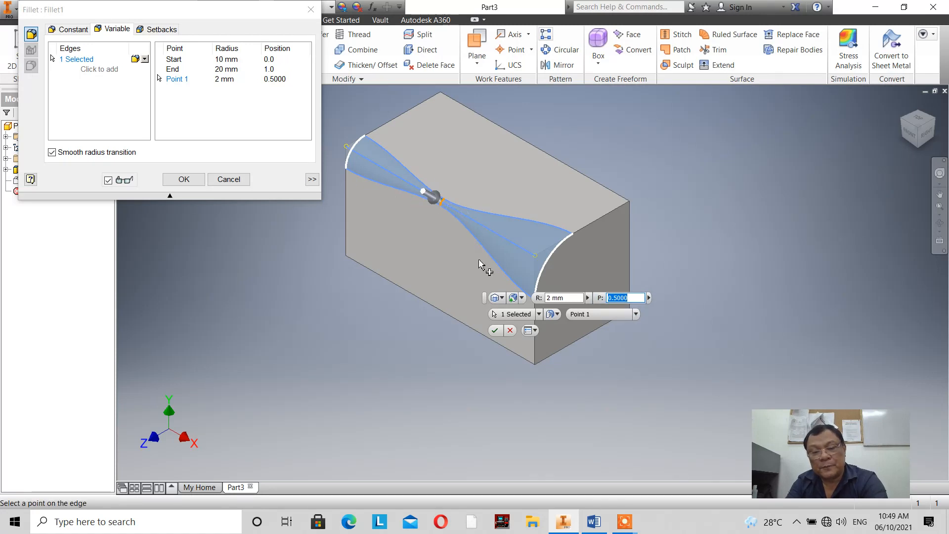
Set the radius at the variable fillet's intermediate point to 4 mm and apply the edit.
left_click_drag(573, 298, 544, 299)
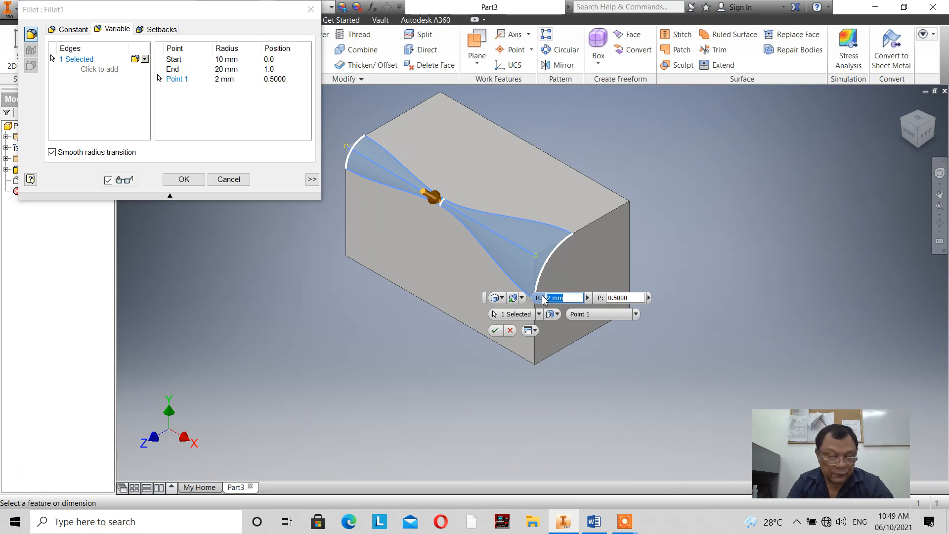
type("5")
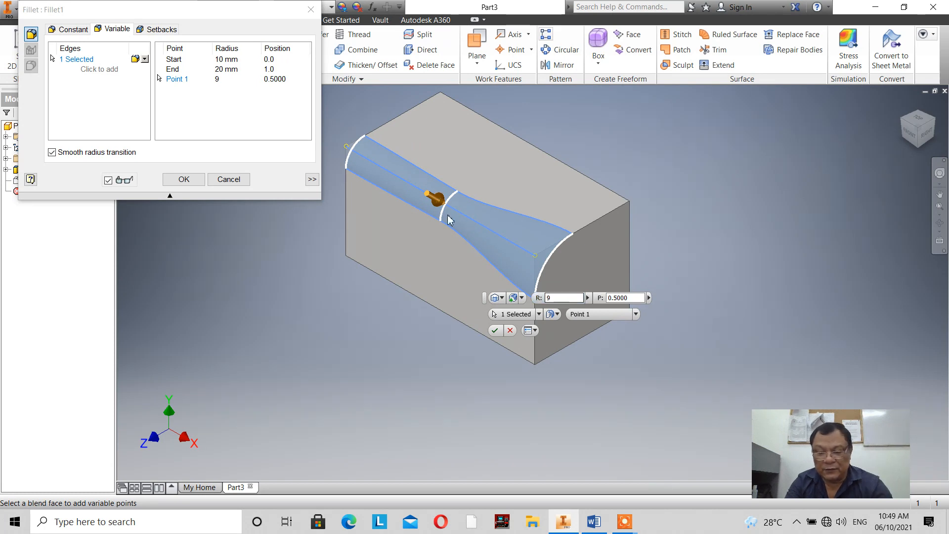
key("BackSpace")
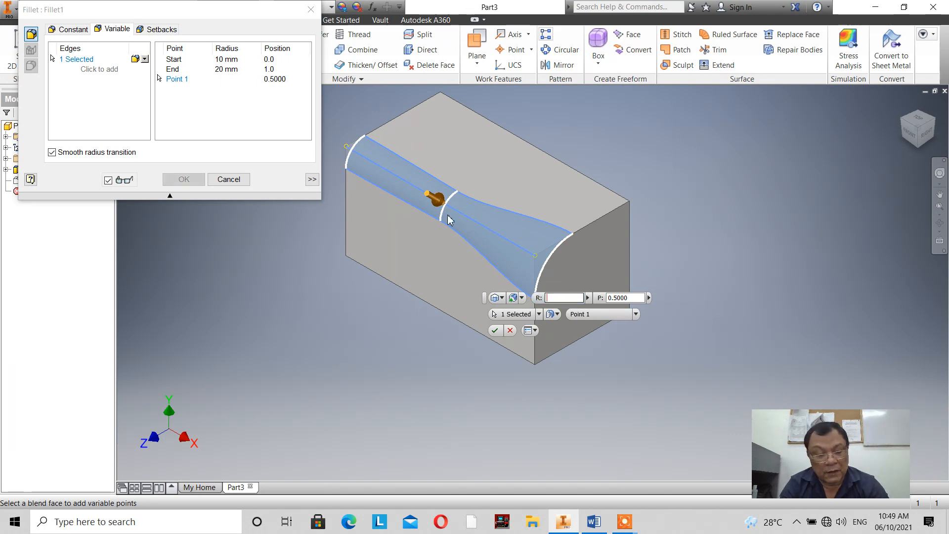
type("4")
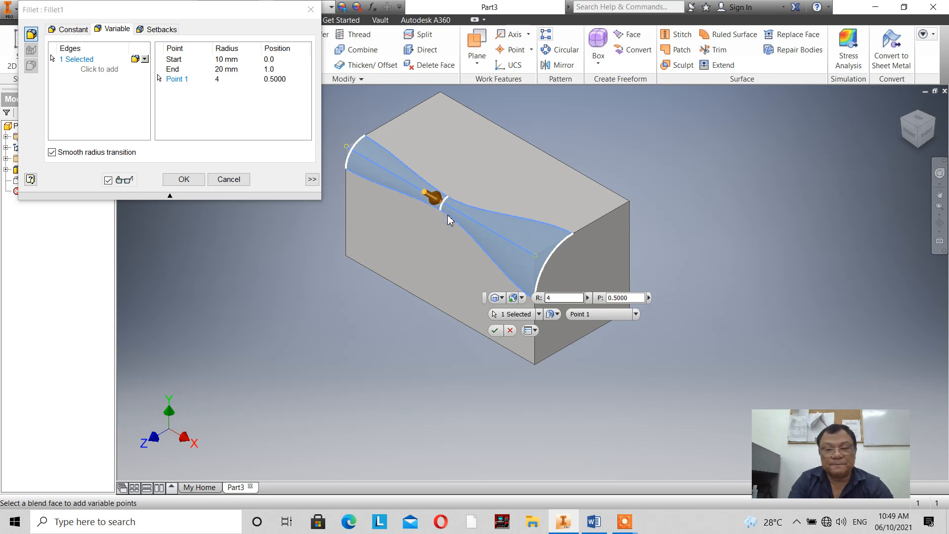
left_click(497, 331)
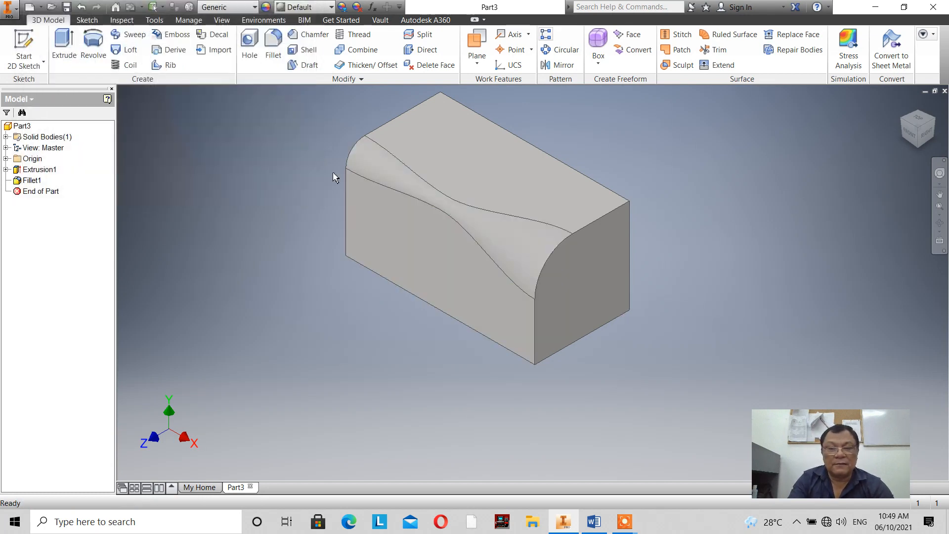
scroll(332, 176, "up", 3)
scroll(393, 177, "down", 3)
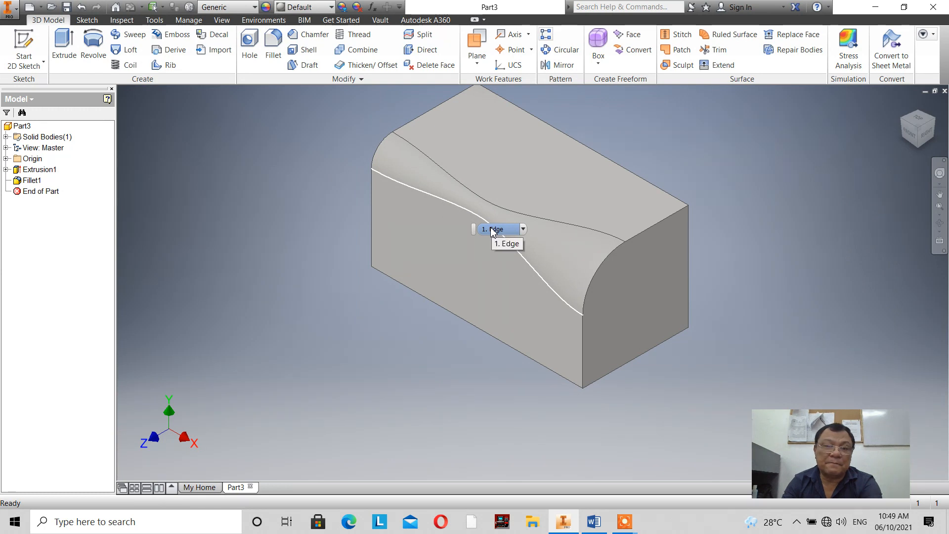
Edit the variable fillet, move its intermediate point to position 0.75 along the edge, and apply the edit.
double_click(30, 180)
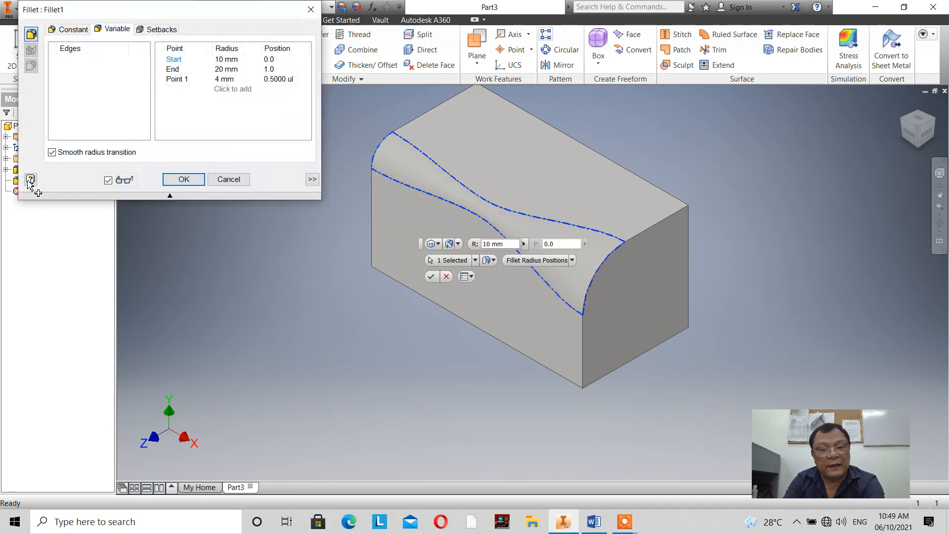
left_click(225, 79)
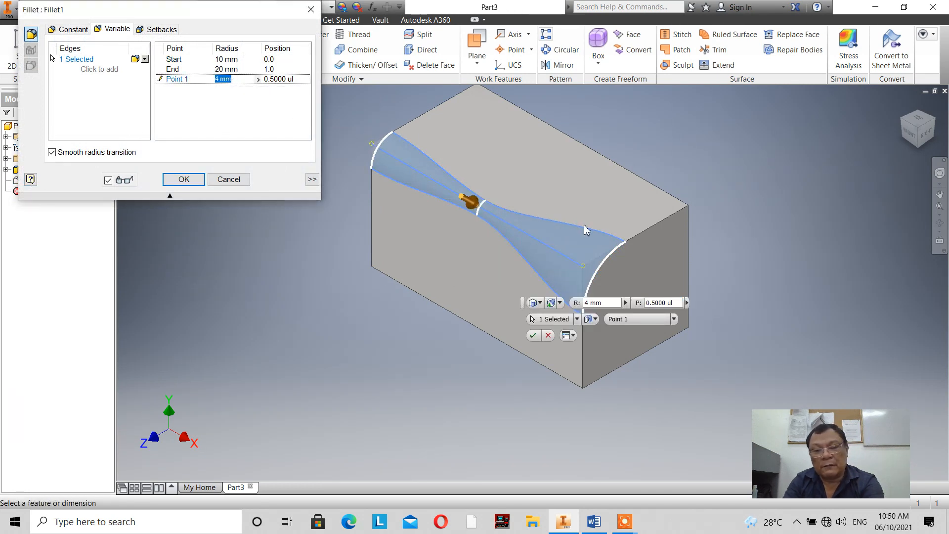
left_click(675, 302)
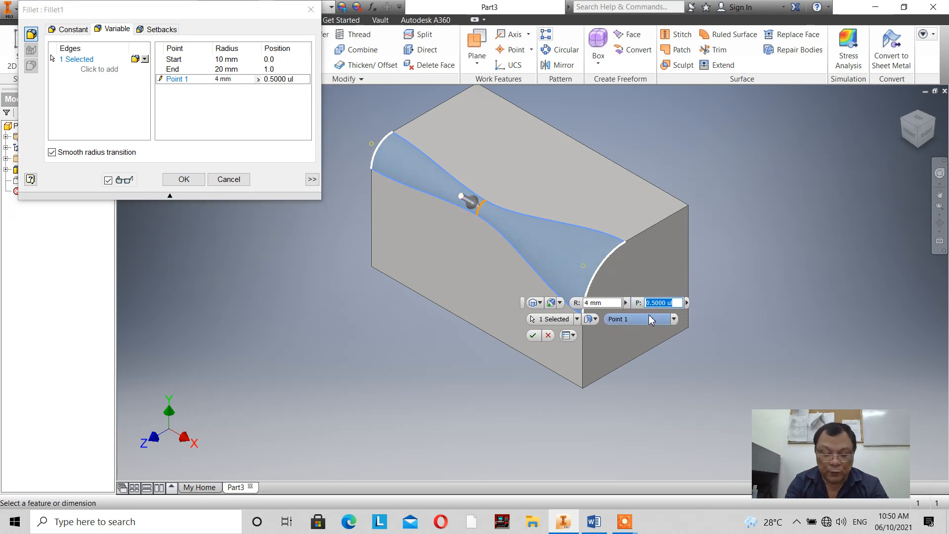
type(".75")
key("Return")
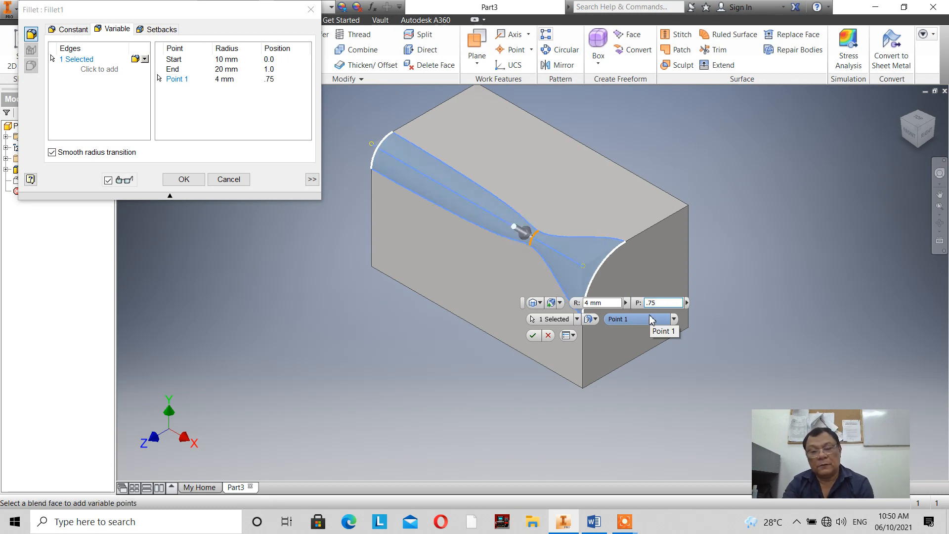
left_click(532, 336)
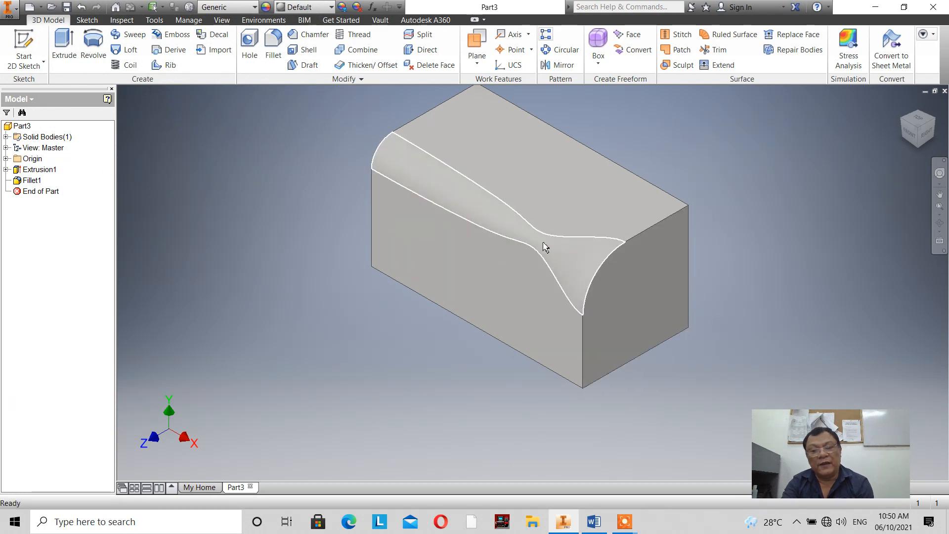
Examine the reshaped variable fillet from the left and right sides of the block.
left_click(904, 123)
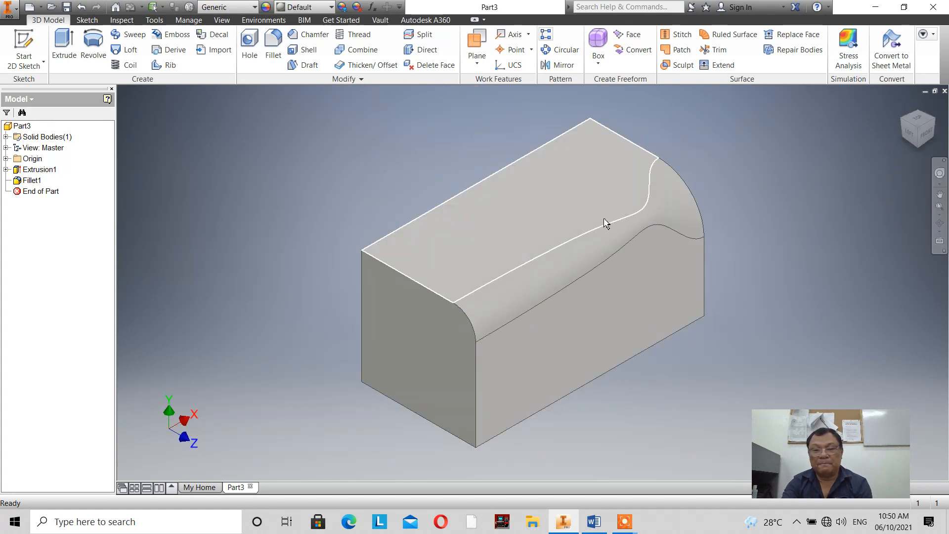
left_click(935, 123)
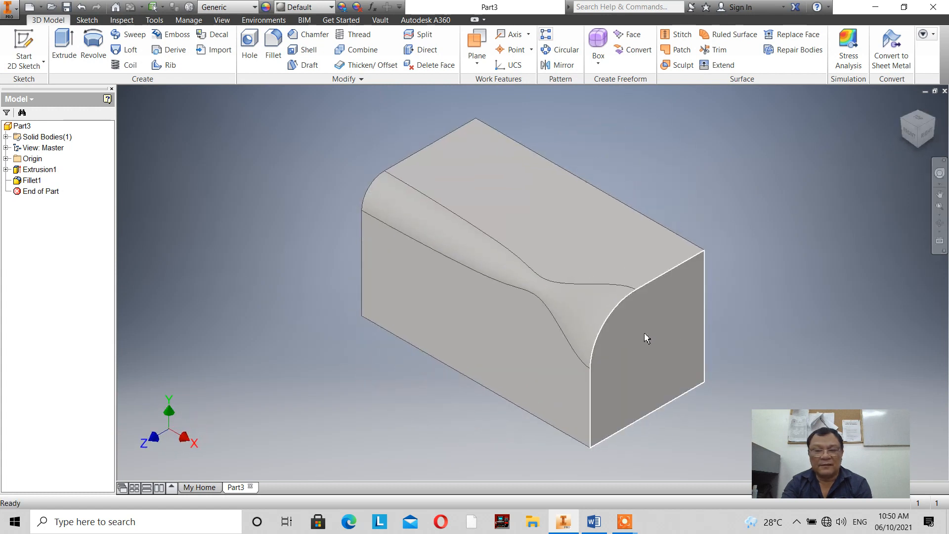
scroll(645, 337, "up", 1)
scroll(606, 304, "down", 1)
scroll(505, 242, "down", 2)
scroll(479, 203, "up", 3)
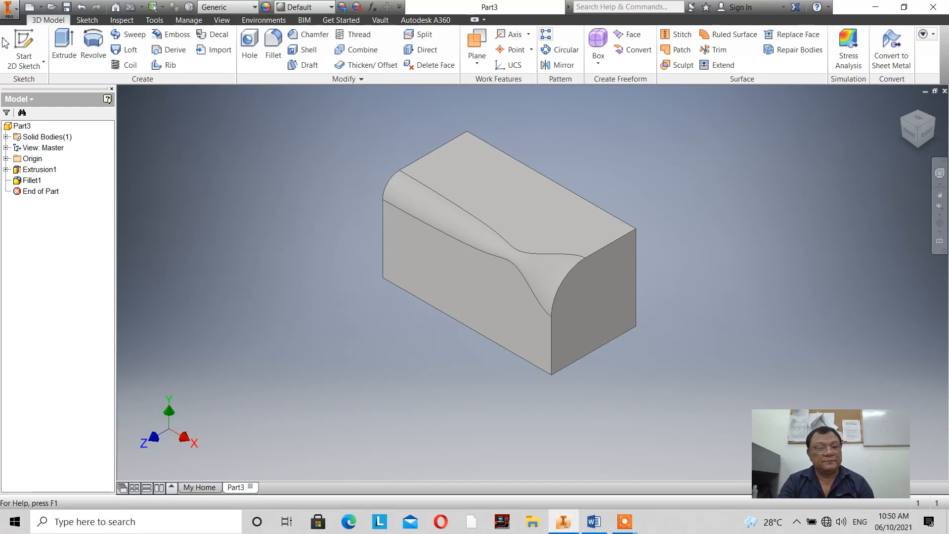
Delete the variable fillet from the block.
right_click(33, 182)
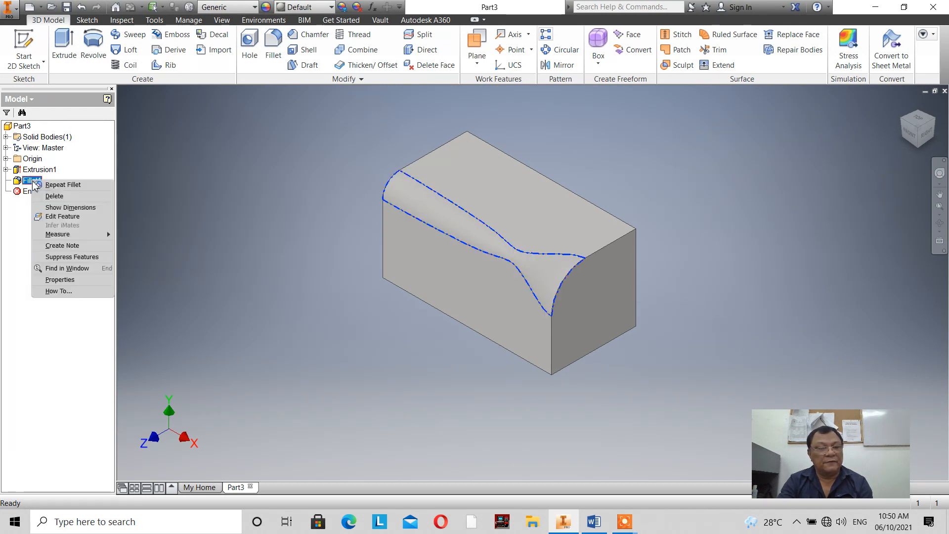
left_click(54, 196)
scroll(568, 170, "down", 2)
scroll(568, 169, "up", 4)
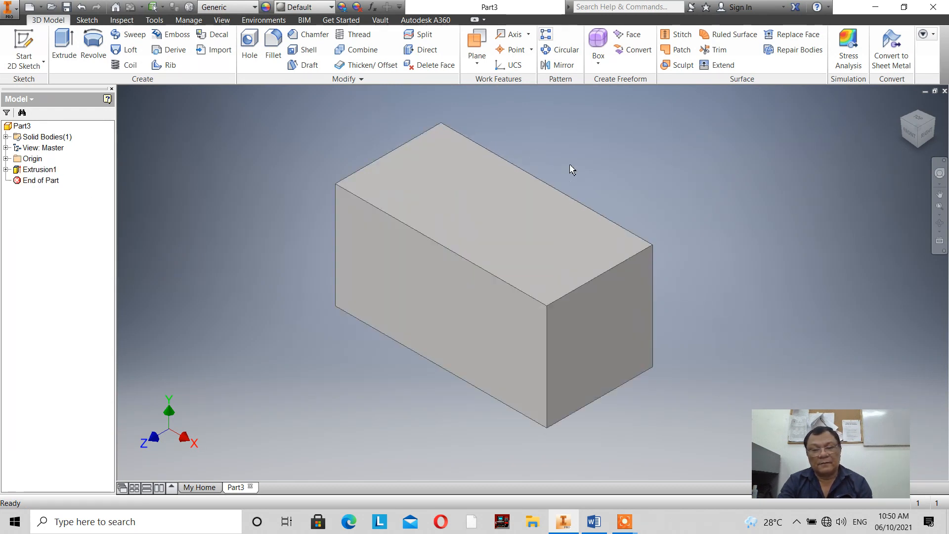
Create a 10 mm constant edge fillet on the three edges meeting at the block's upper front-right corner.
left_click(272, 56)
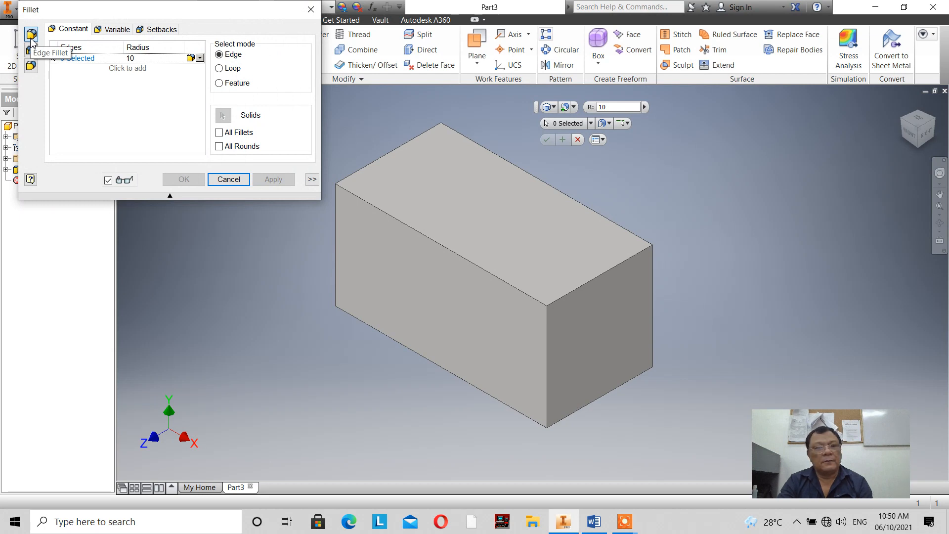
left_click(150, 31)
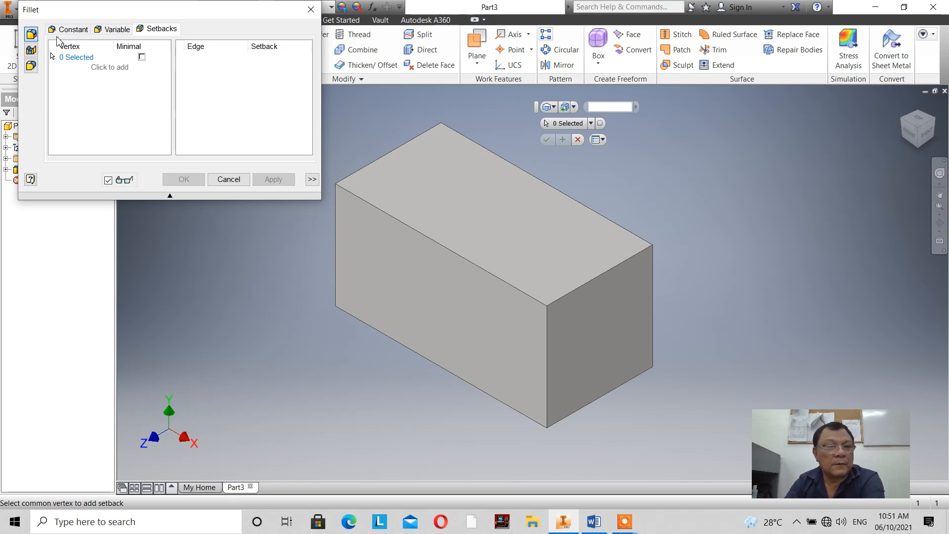
left_click(69, 31)
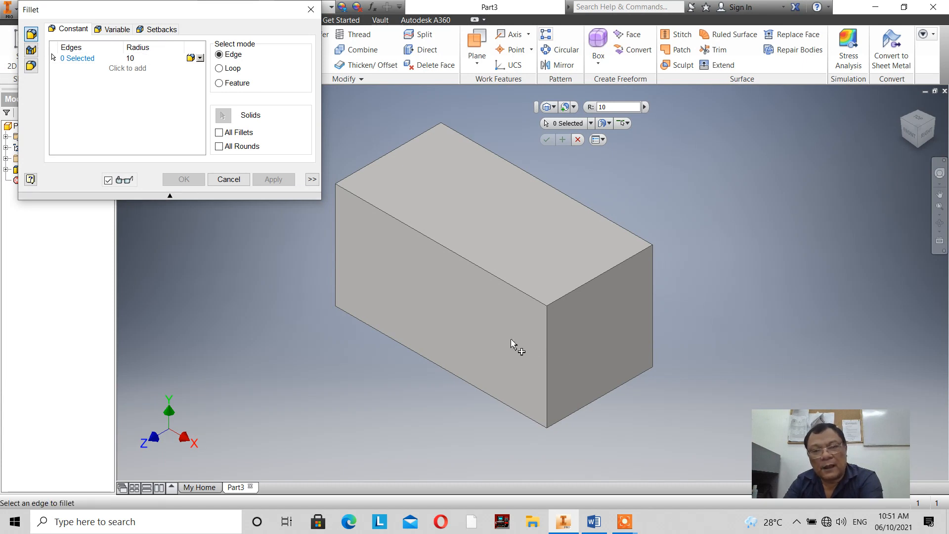
left_click(506, 286)
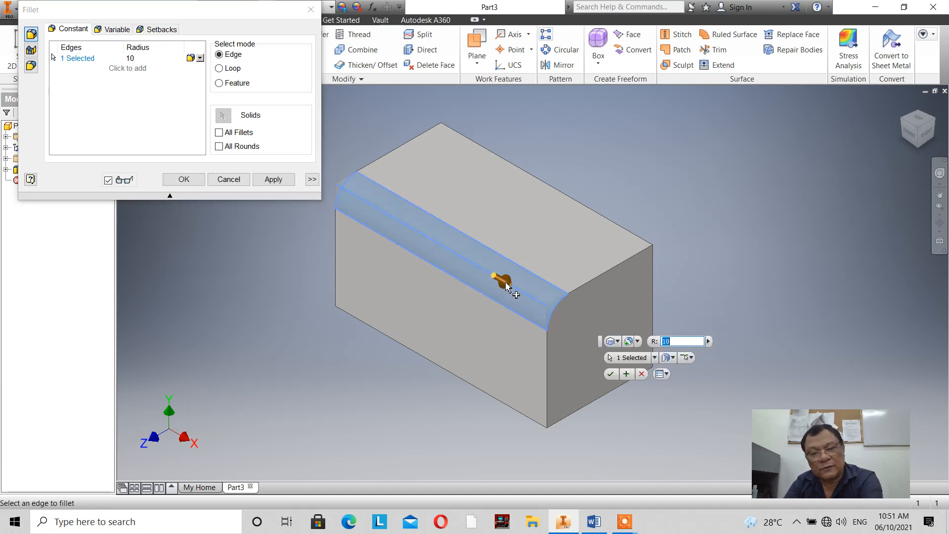
left_click(604, 279)
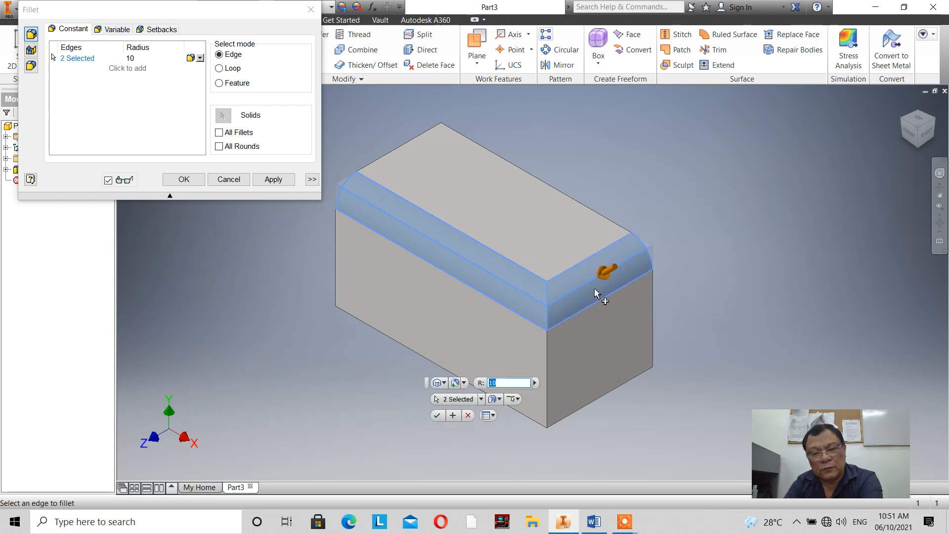
left_click(547, 363)
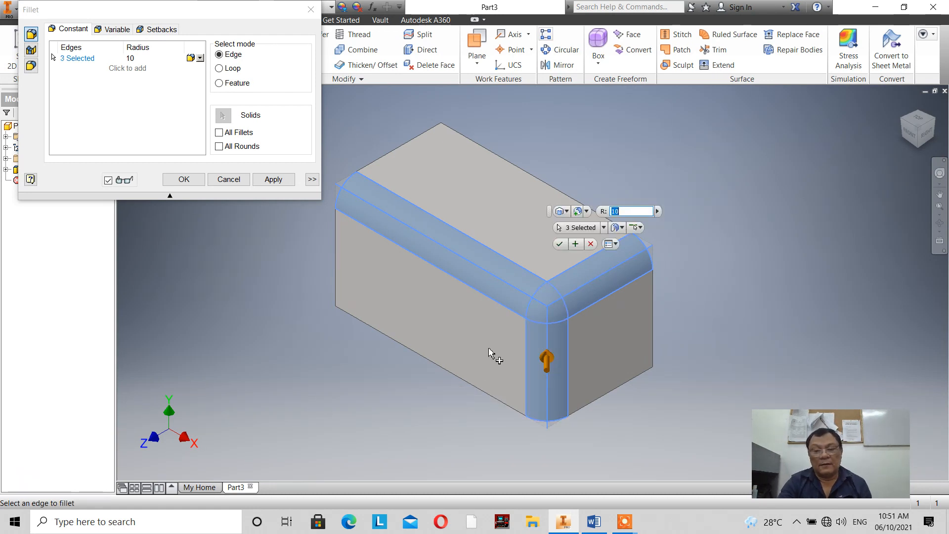
scroll(524, 324, "down", 5)
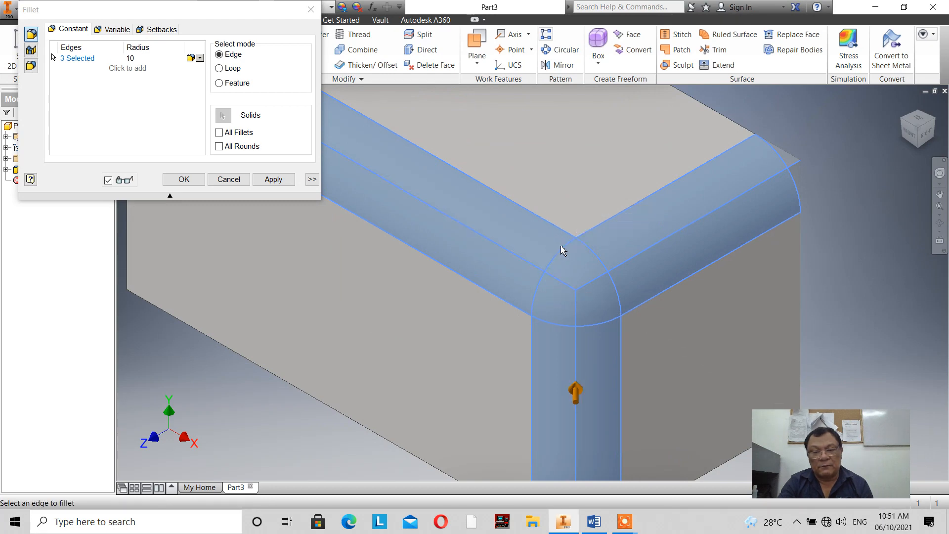
key("Return")
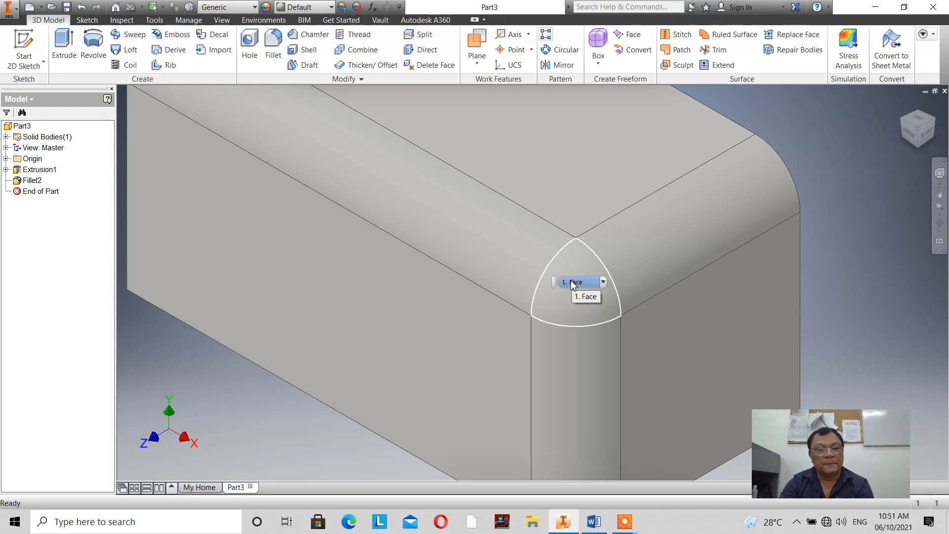
Edit the three-edge fillet and add a setback at the vertex where its edges meet.
double_click(28, 182)
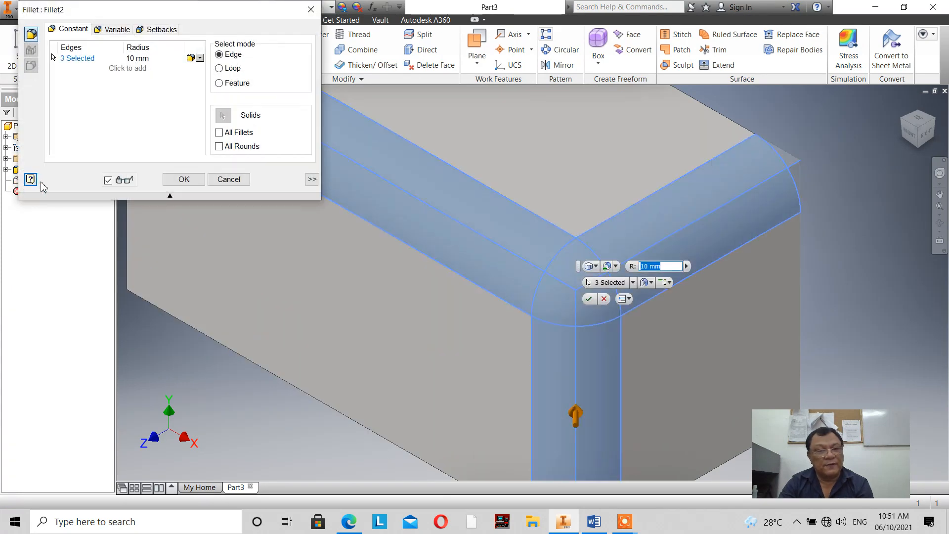
left_click(34, 182)
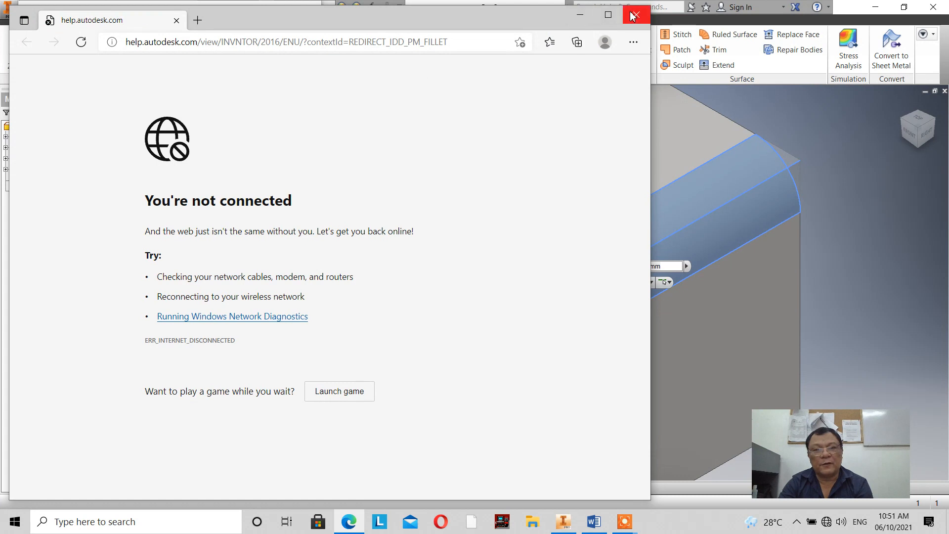
left_click(636, 14)
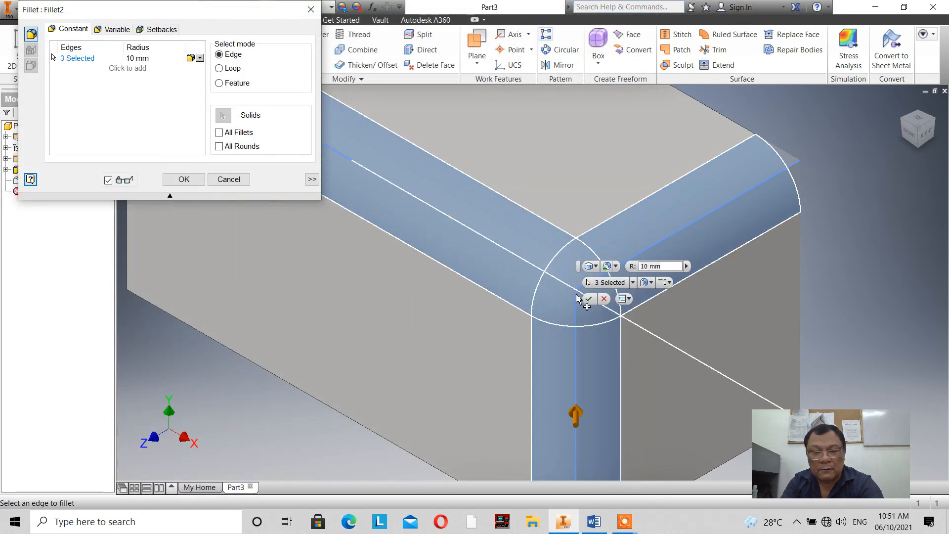
left_click(154, 31)
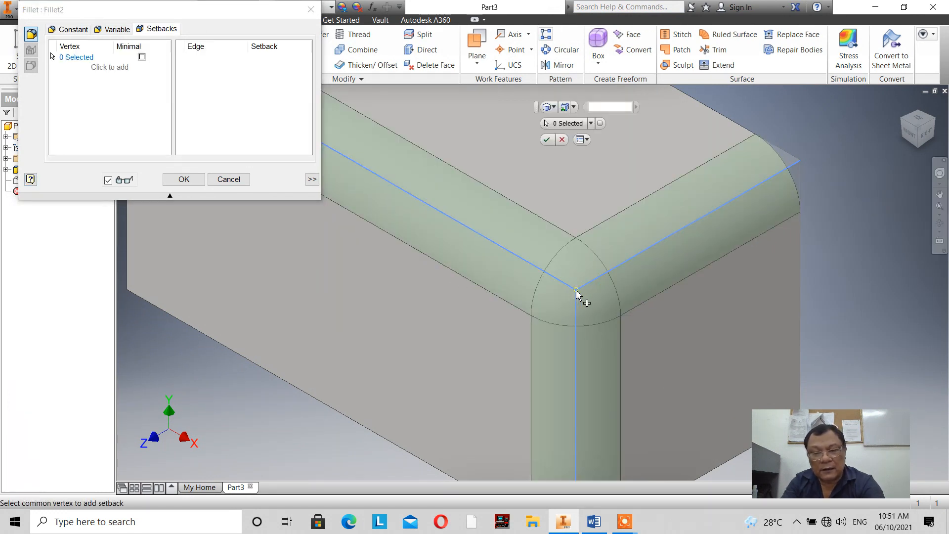
left_click(577, 290)
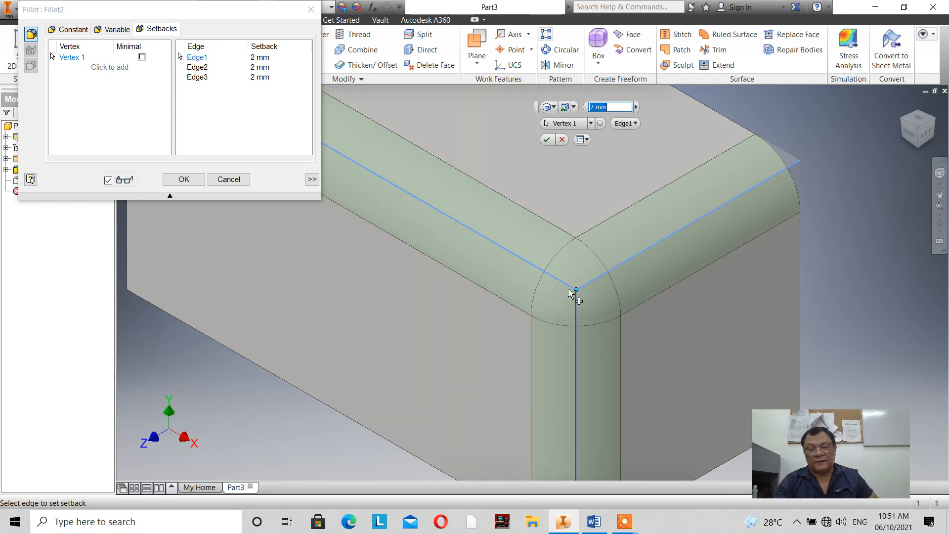
Try a 12 mm setback along the vertical edge at the filleted corner.
scroll(568, 328, "down", 3)
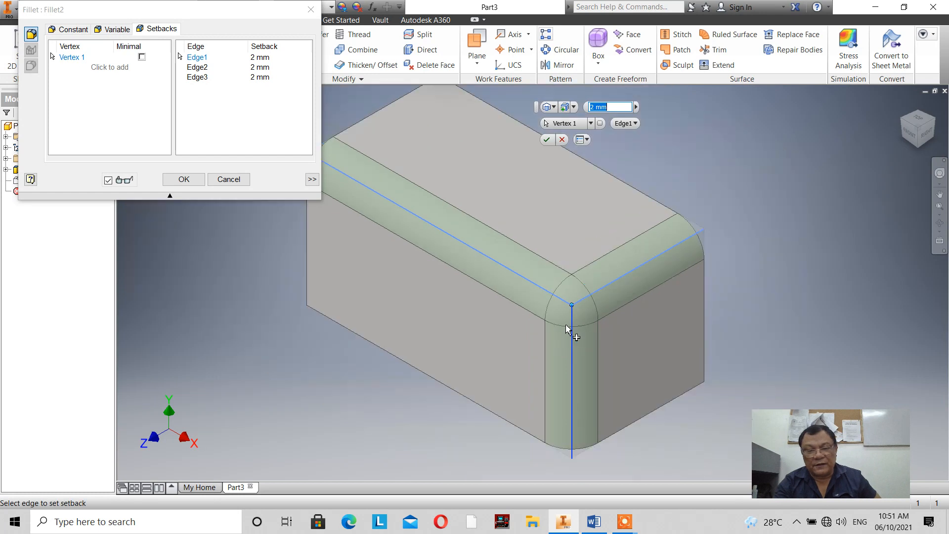
scroll(568, 328, "up", 4)
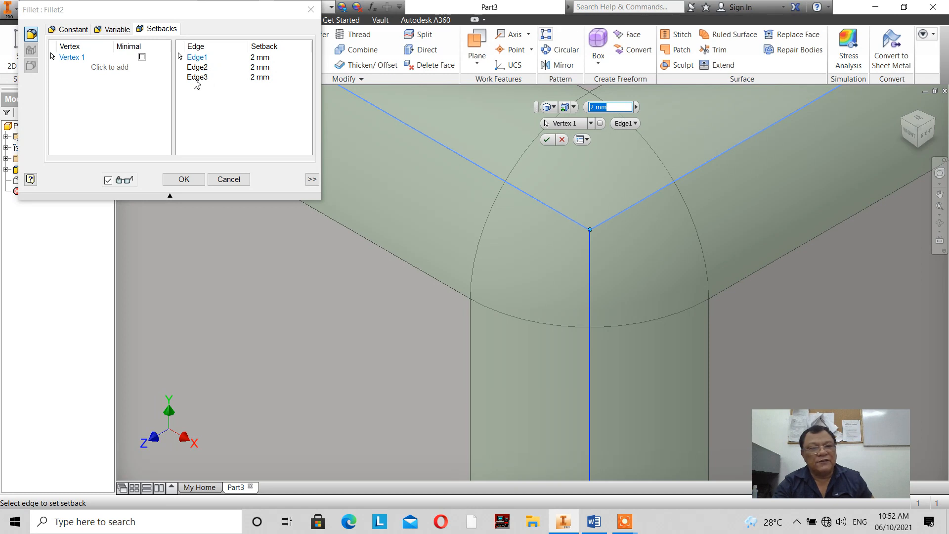
scroll(393, 246, "down", 3)
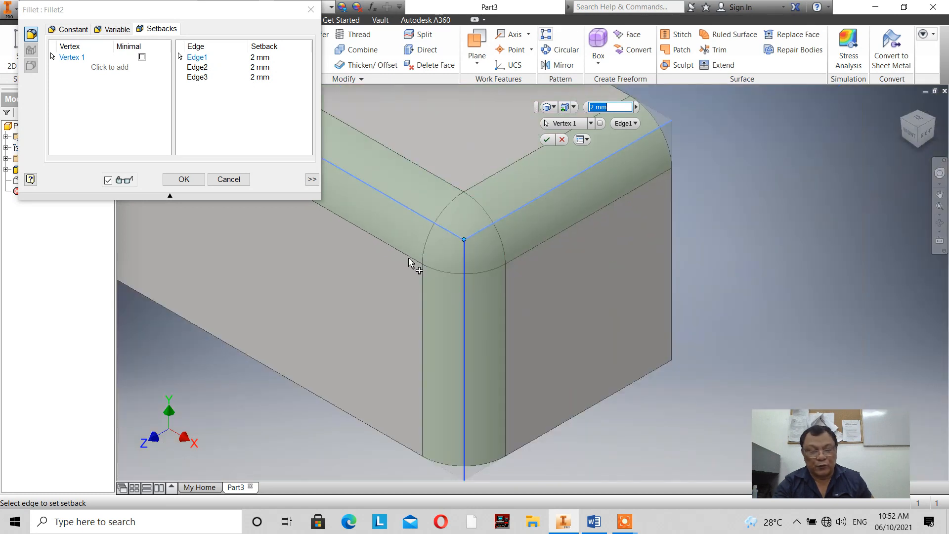
left_click(262, 58)
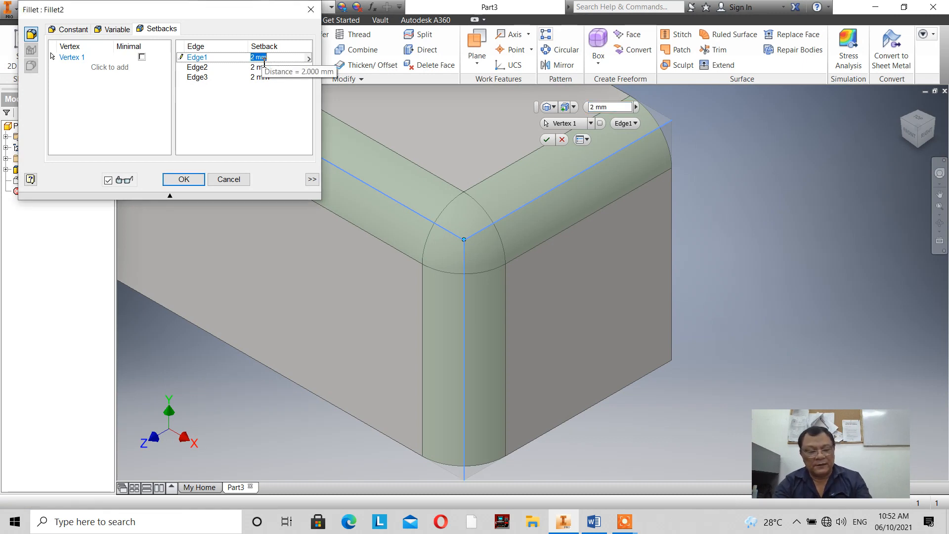
type("12")
key("Return")
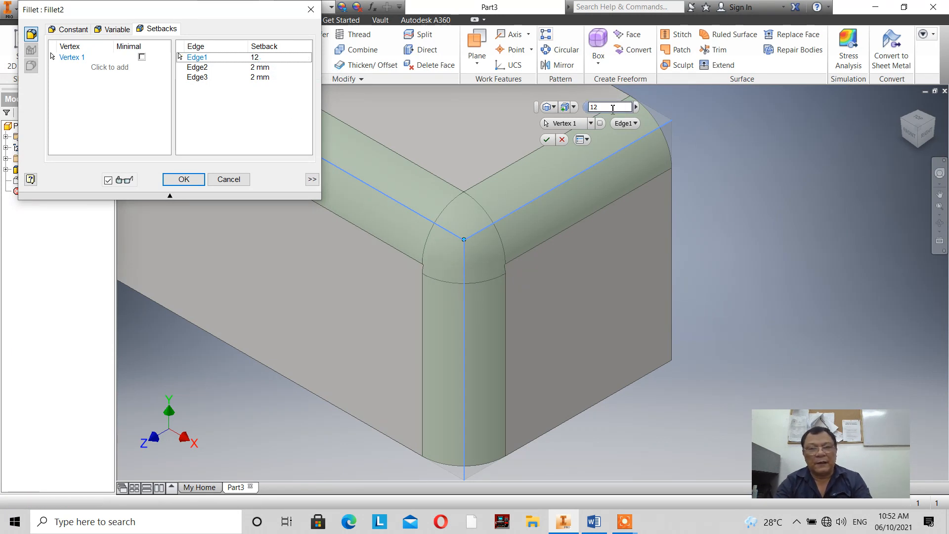
Set the setback of the corner's vertical edge to 20 mm.
left_click_drag(610, 107, 562, 111)
type("2")
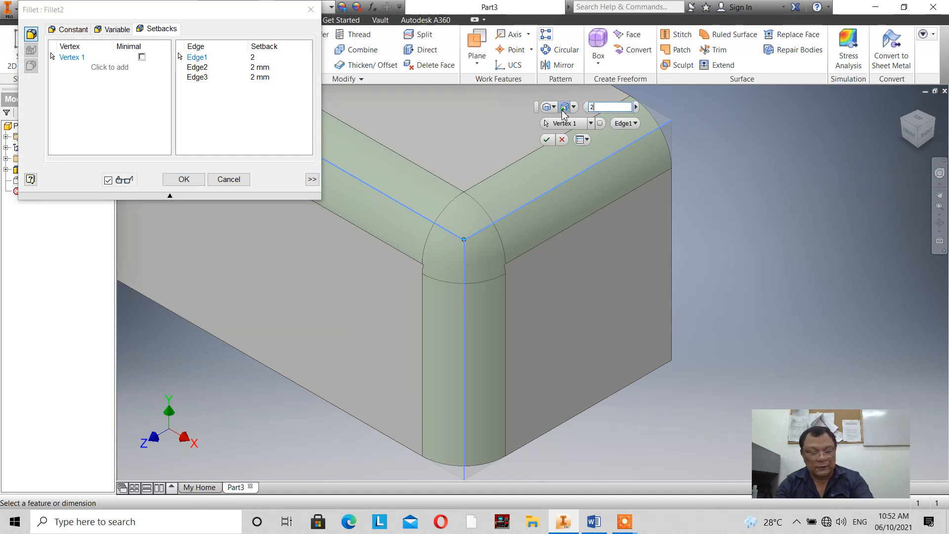
type("0")
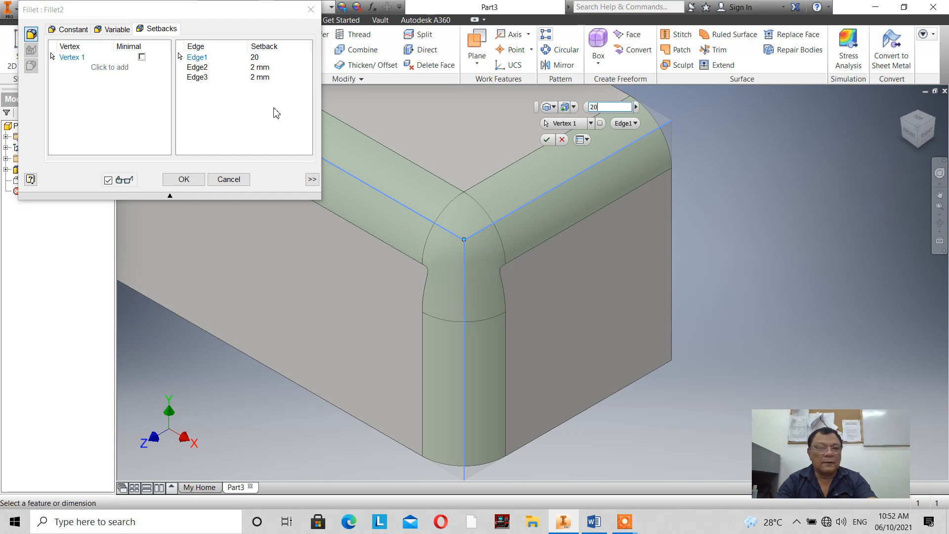
Set the setbacks of the two upper edges, Edge2 and Edge3, to 20 mm each.
left_click(258, 69)
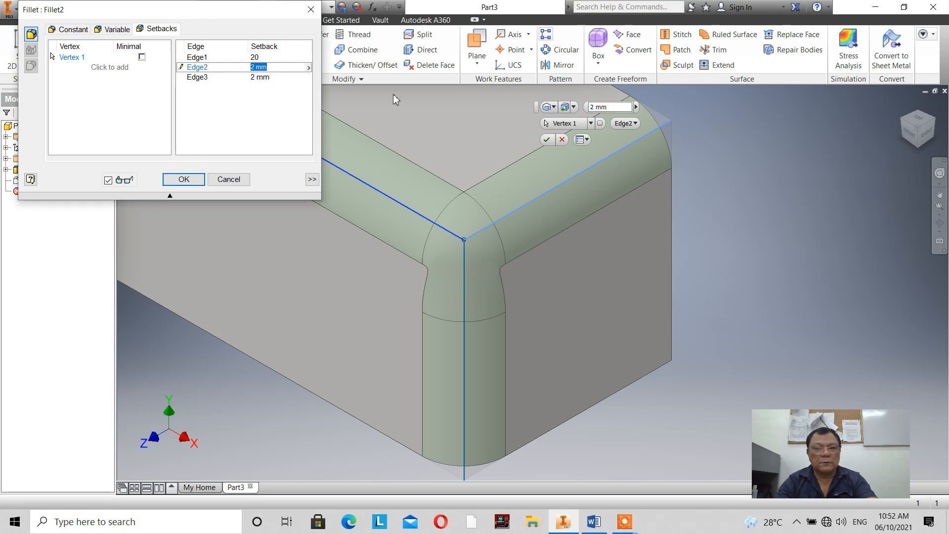
left_click_drag(613, 106, 548, 110)
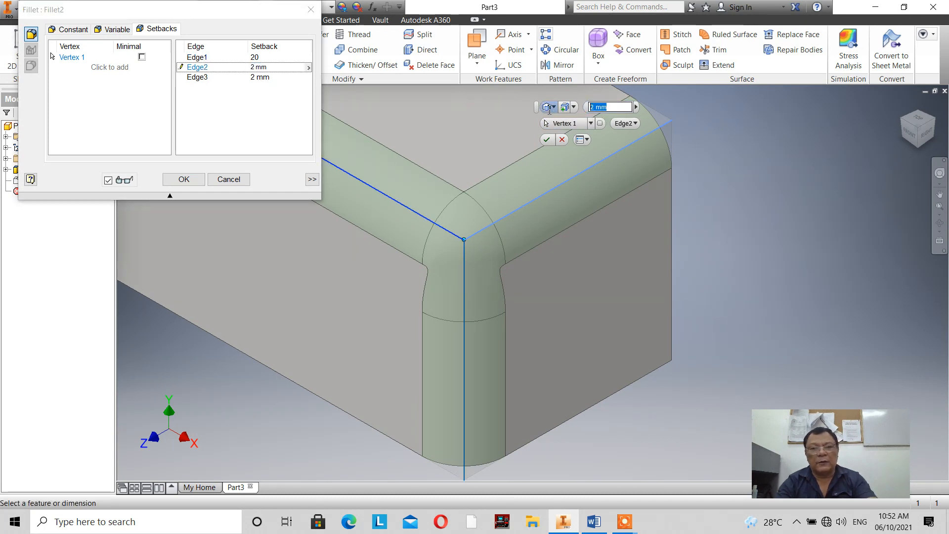
type("20")
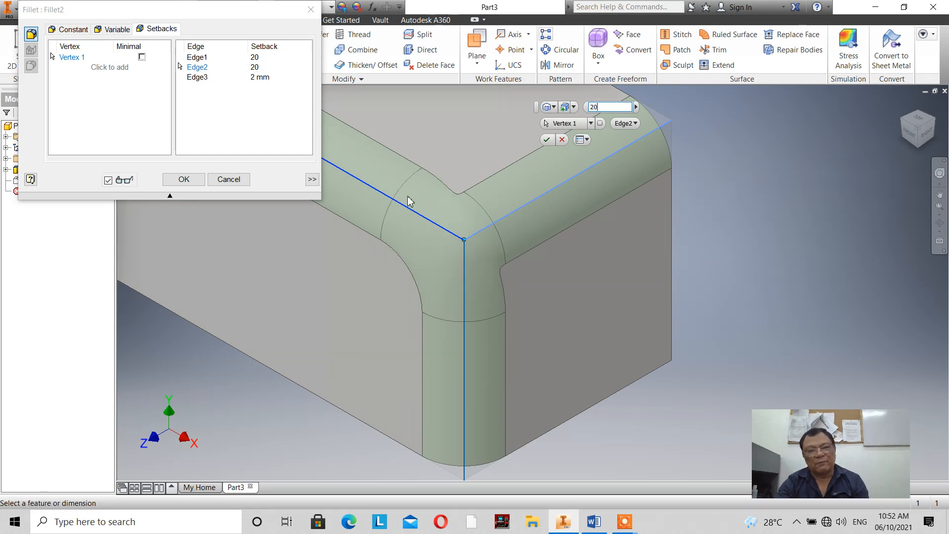
left_click(197, 77)
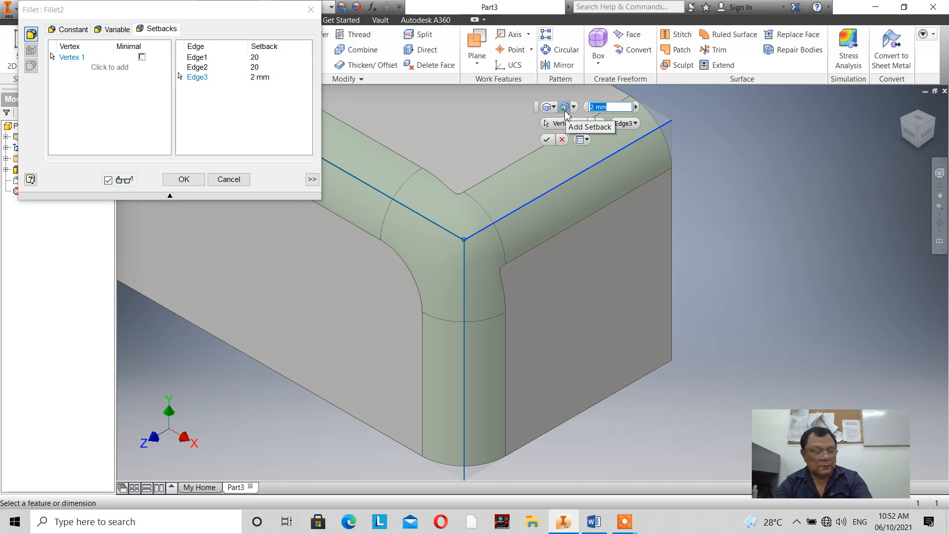
type("20")
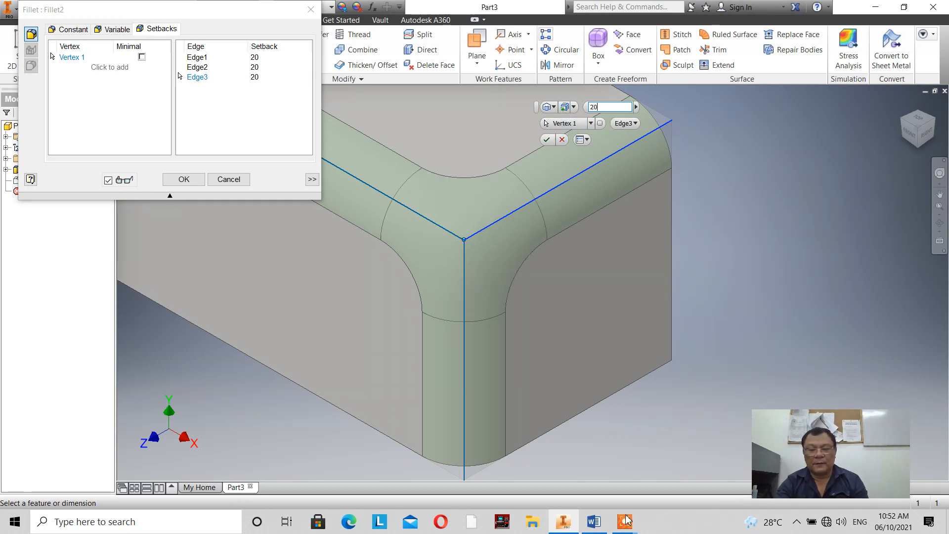
mouse_move(626, 526)
left_click(665, 497)
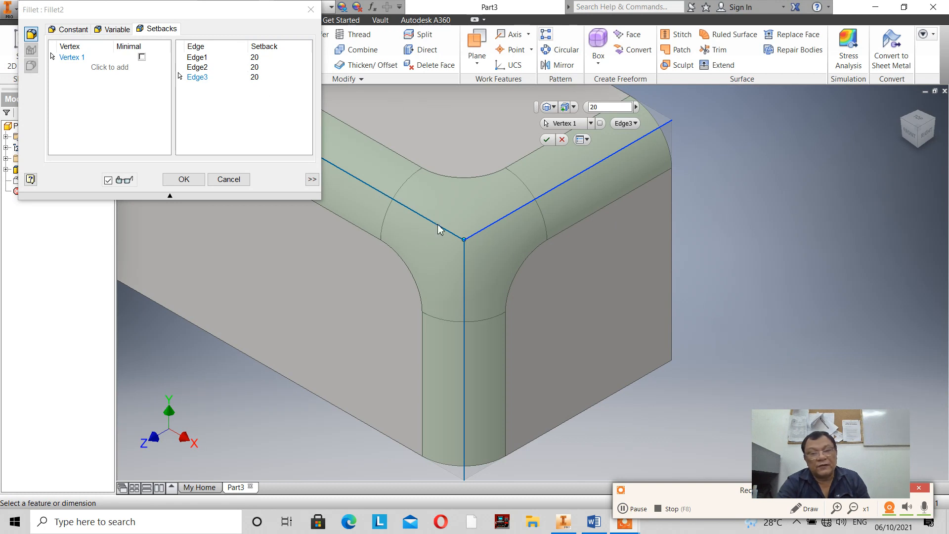
Try setbacks of 15 mm and 12 mm along the corner's vertical edge, Edge1.
left_click(255, 58)
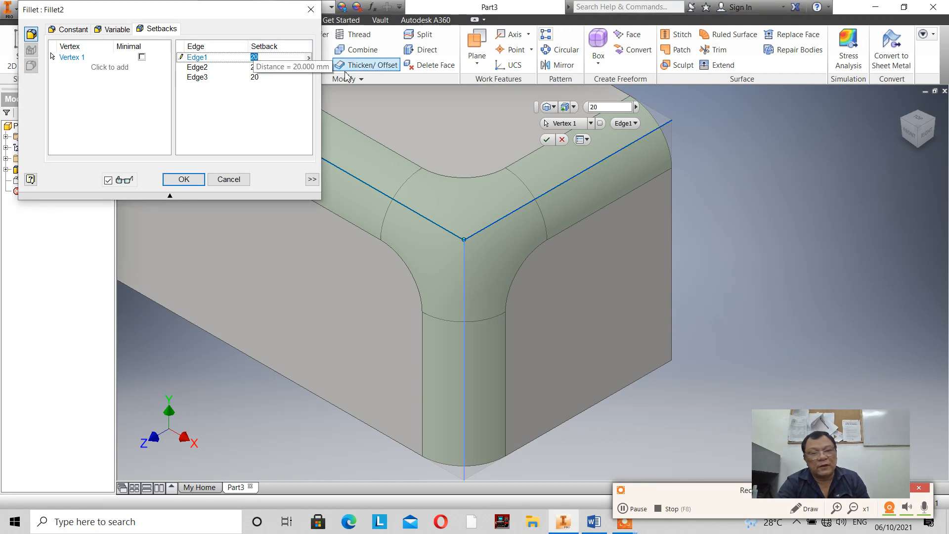
left_click(588, 106)
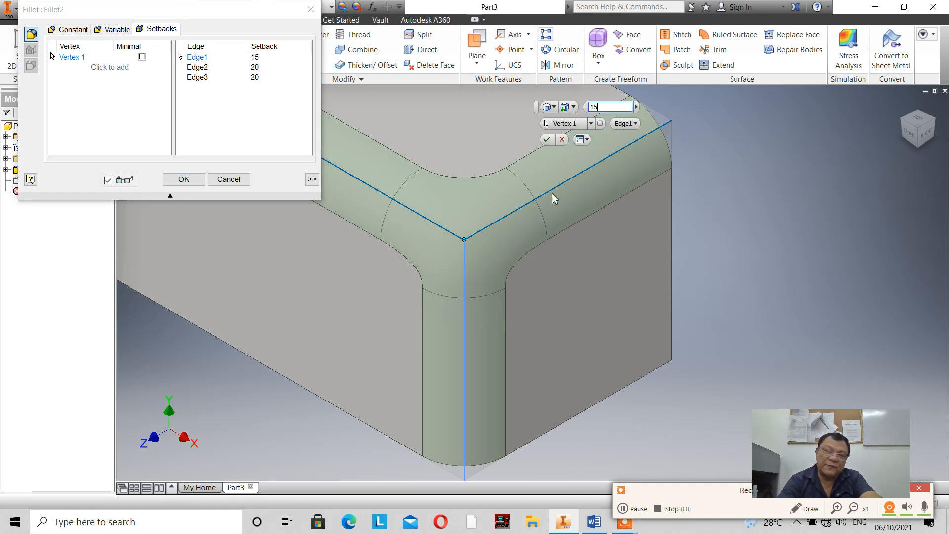
double_click(603, 107)
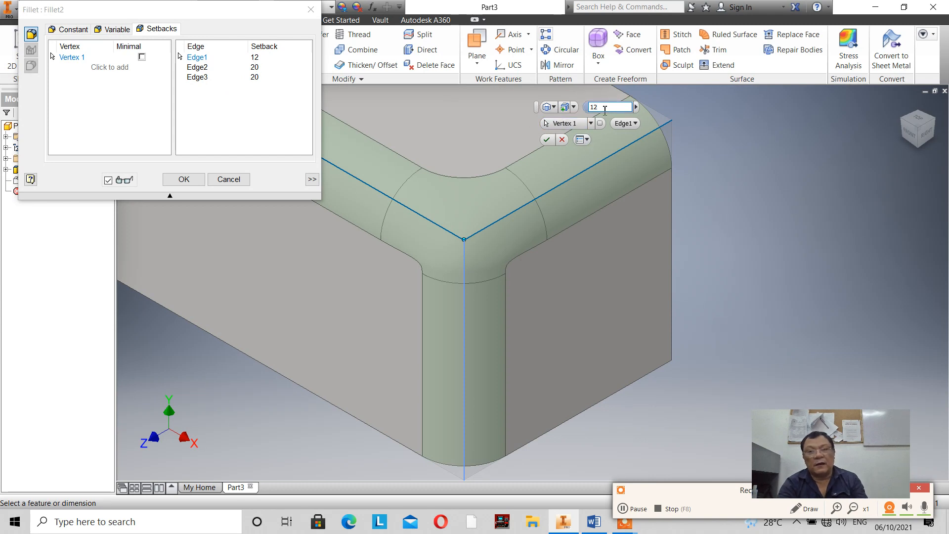
Set the setback of the vertical edge, Edge1, to 20 mm and finish editing the corner fillet.
left_click_drag(605, 109, 572, 108)
type("20")
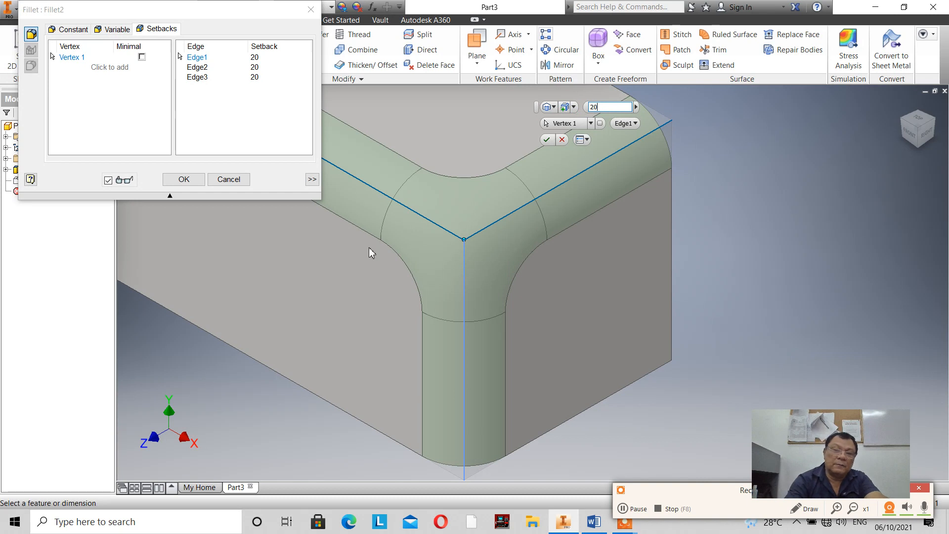
left_click(546, 143)
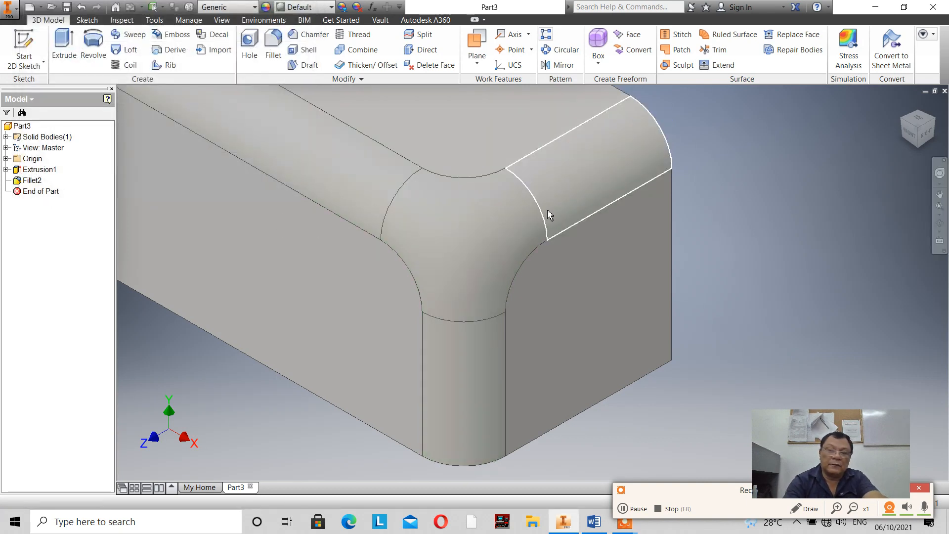
Examine the finished three-edge fillet and its corner setback from several sides of the block.
scroll(510, 257, "down", 5)
scroll(505, 258, "up", 4)
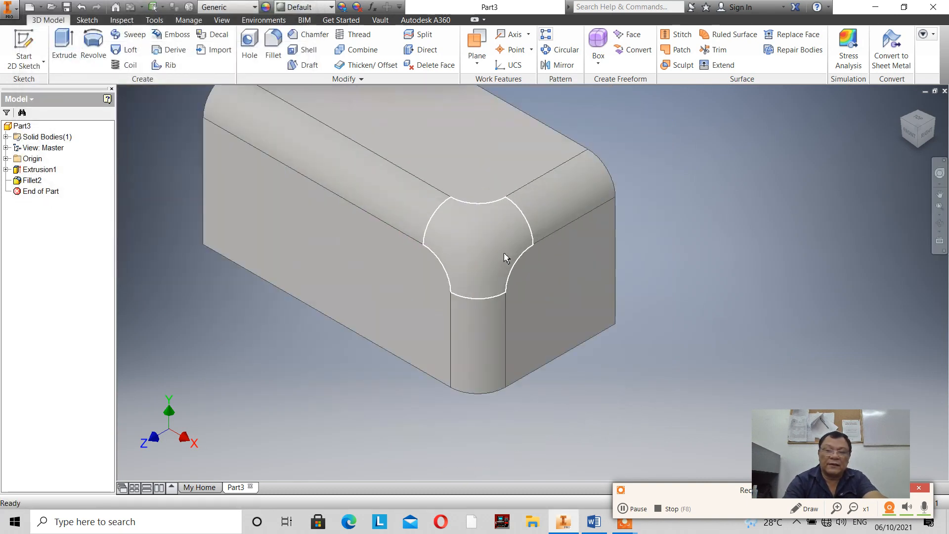
left_click(905, 122)
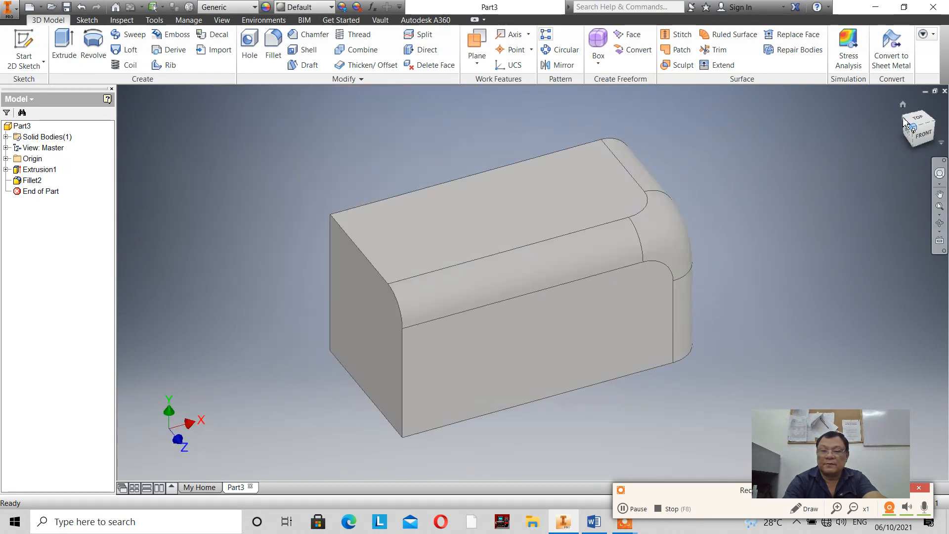
left_click(933, 126)
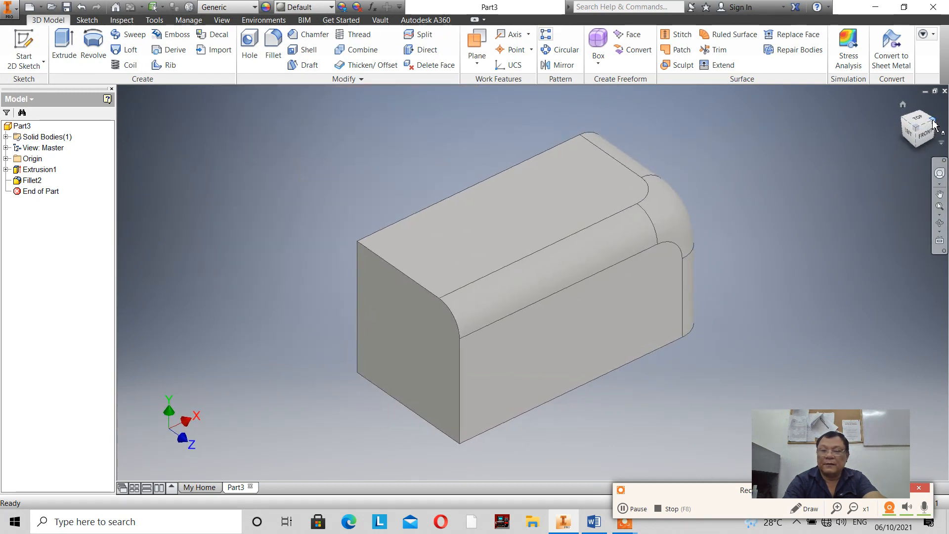
scroll(616, 307, "up", 5)
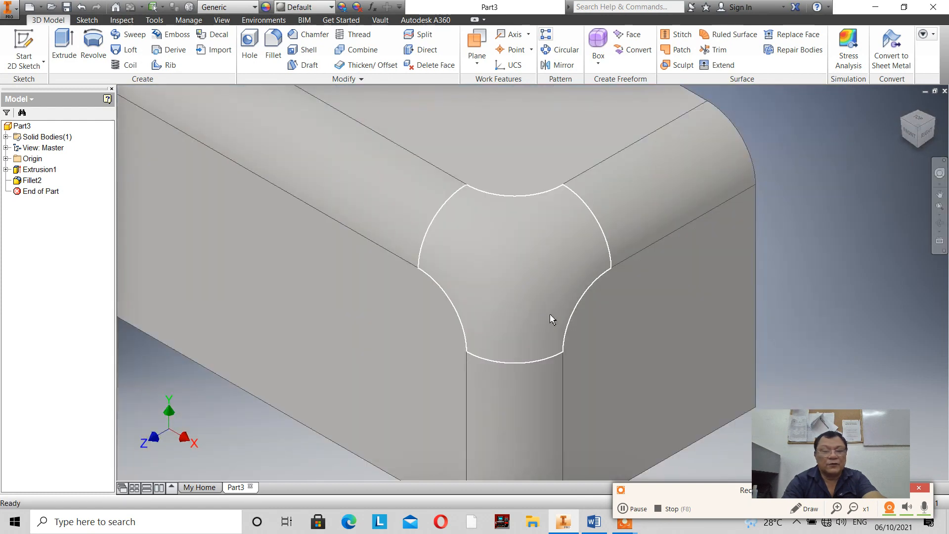
left_click(273, 43)
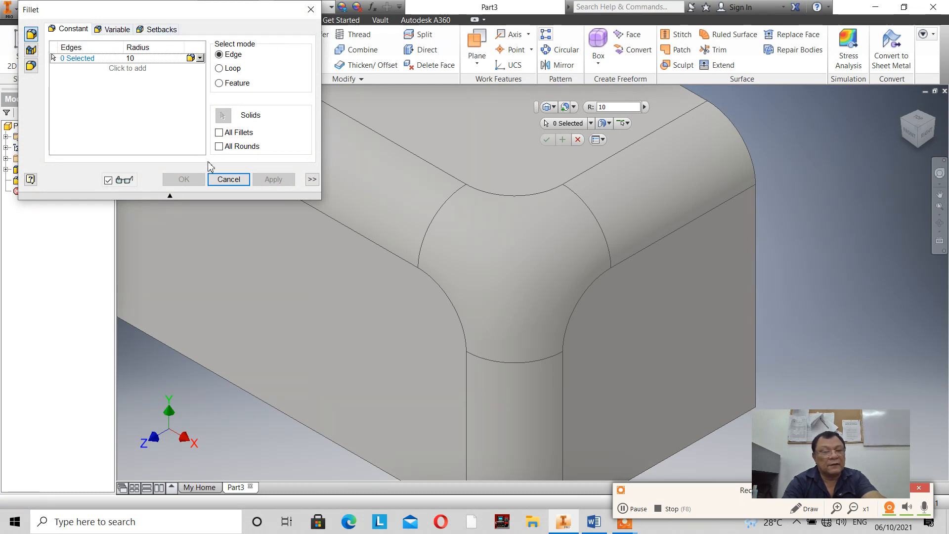
left_click(229, 179)
Delete the three-edge corner fillet from the model.
scroll(407, 276, "down", 5)
scroll(411, 270, "up", 5)
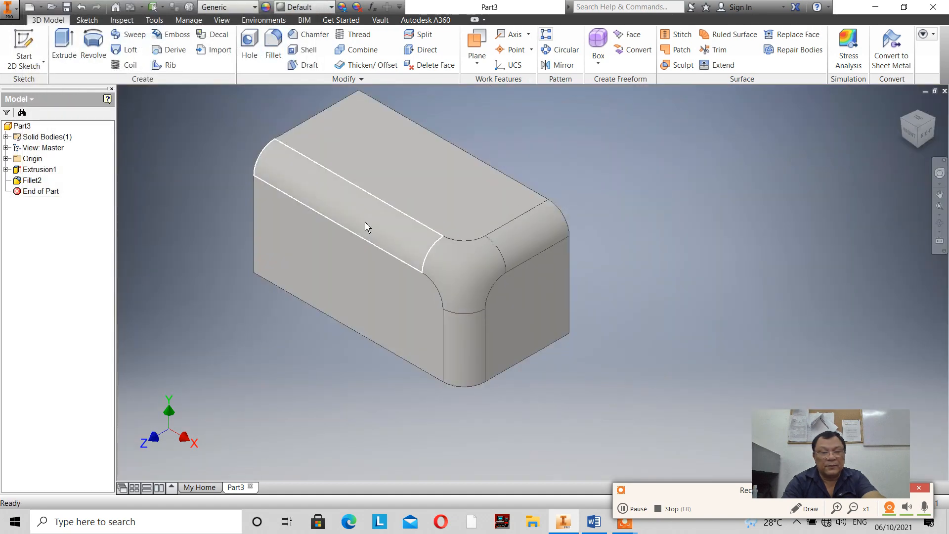
left_click(36, 180)
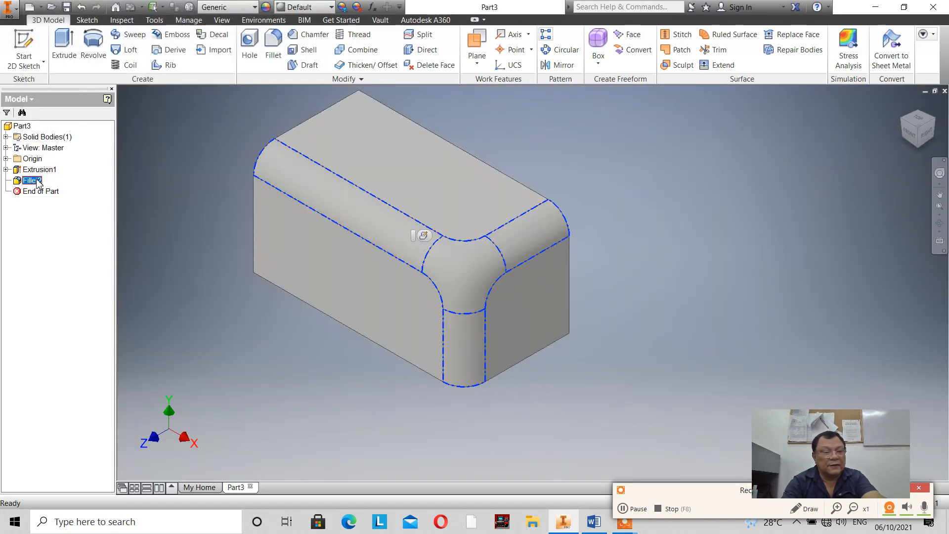
right_click(36, 179)
left_click(55, 197)
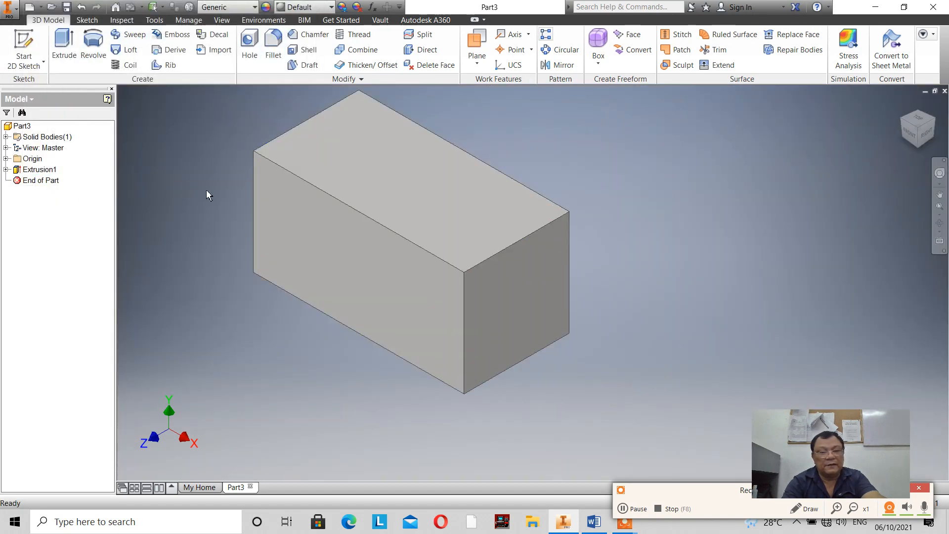
Create a face fillet with a 10 mm radius between the block's top face and its long front face.
scroll(253, 150, "down", 3)
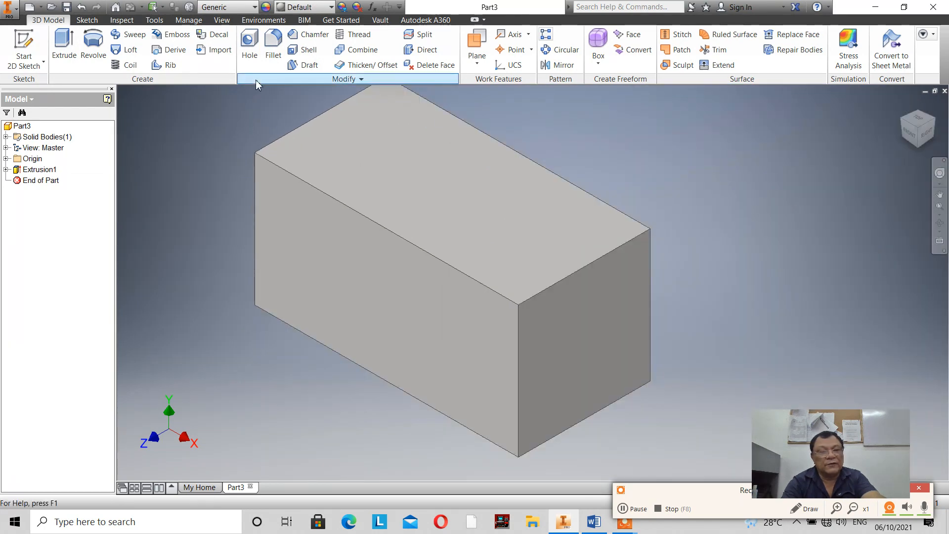
left_click(275, 49)
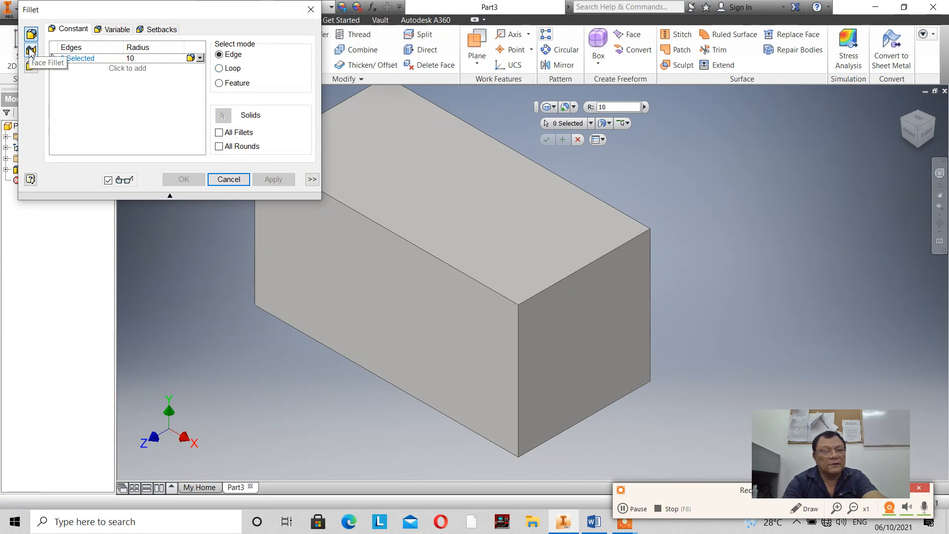
left_click(30, 51)
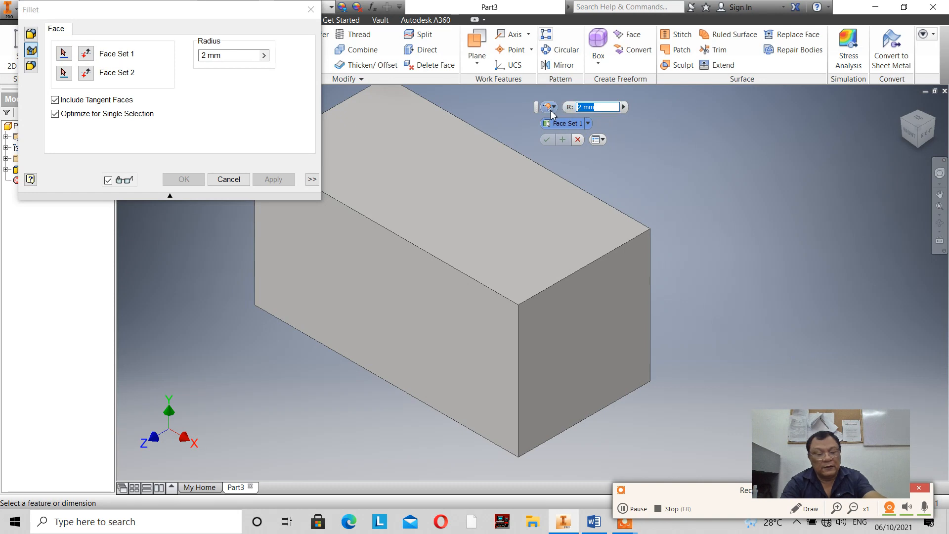
type("10")
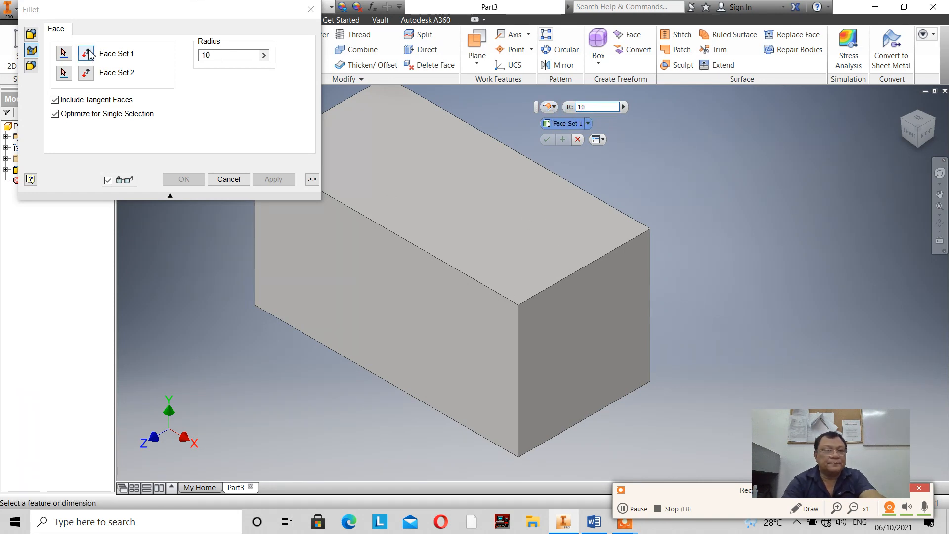
left_click(64, 53)
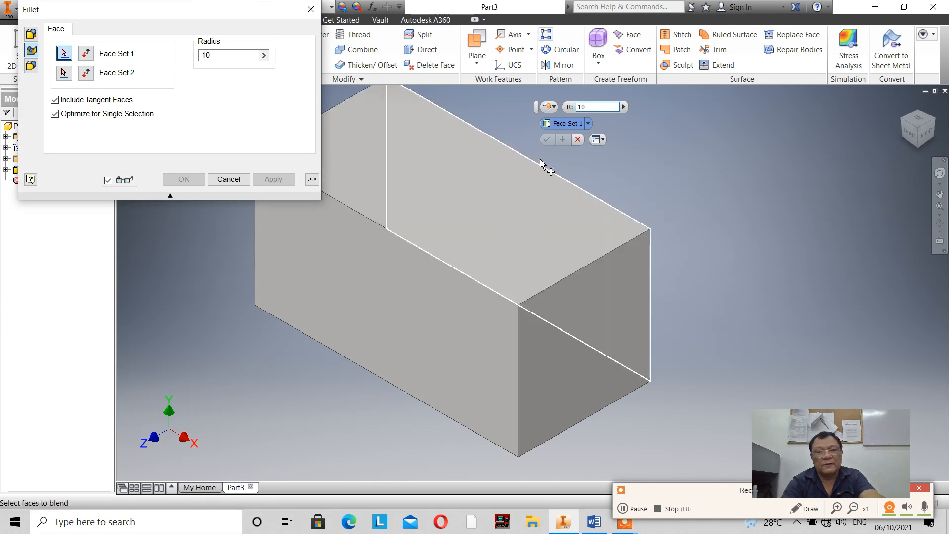
left_click(517, 259)
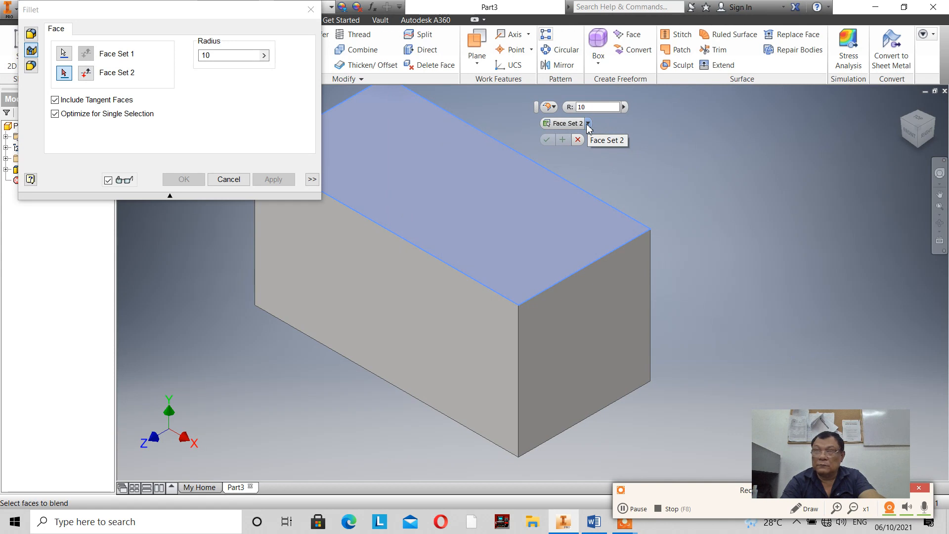
left_click(371, 310)
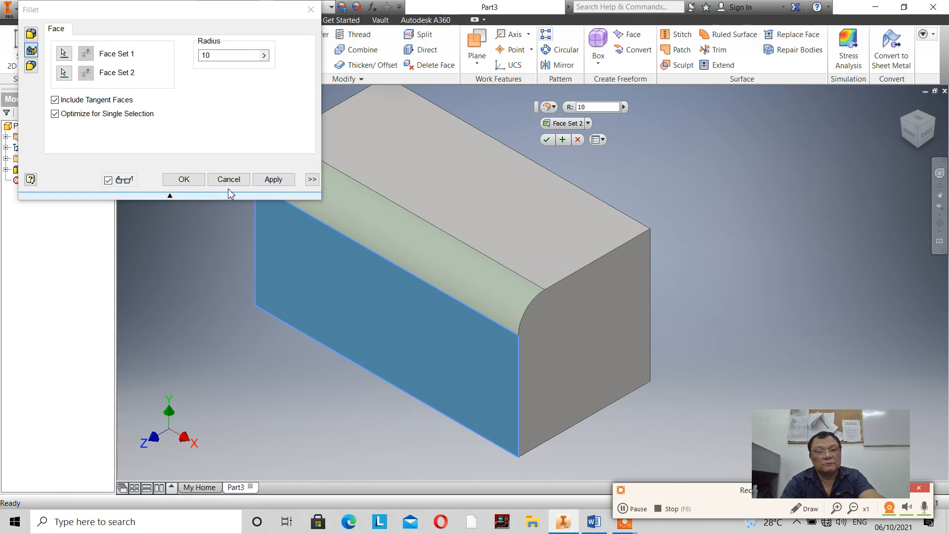
left_click(272, 179)
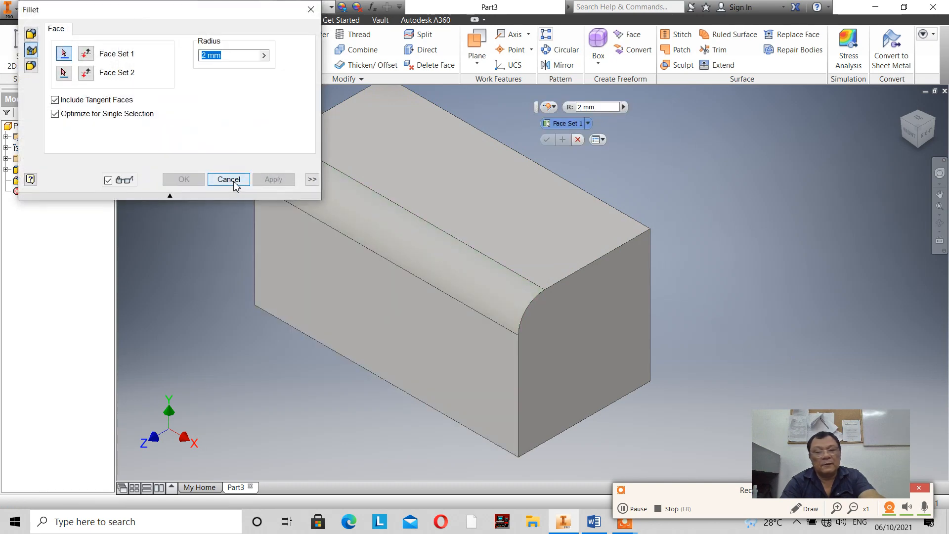
left_click(228, 179)
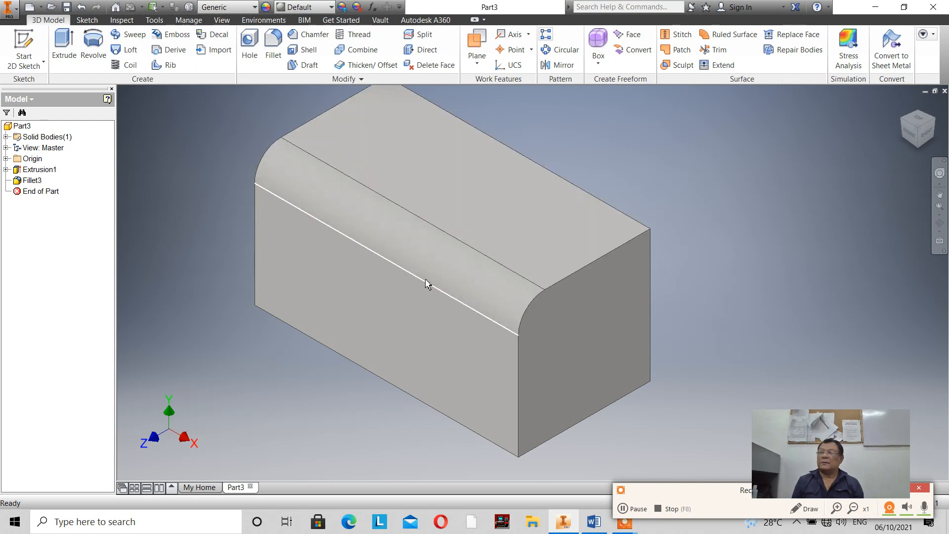
Edit the face fillet between the top and front faces and set its radius to 20 mm.
mouse_move(426, 280)
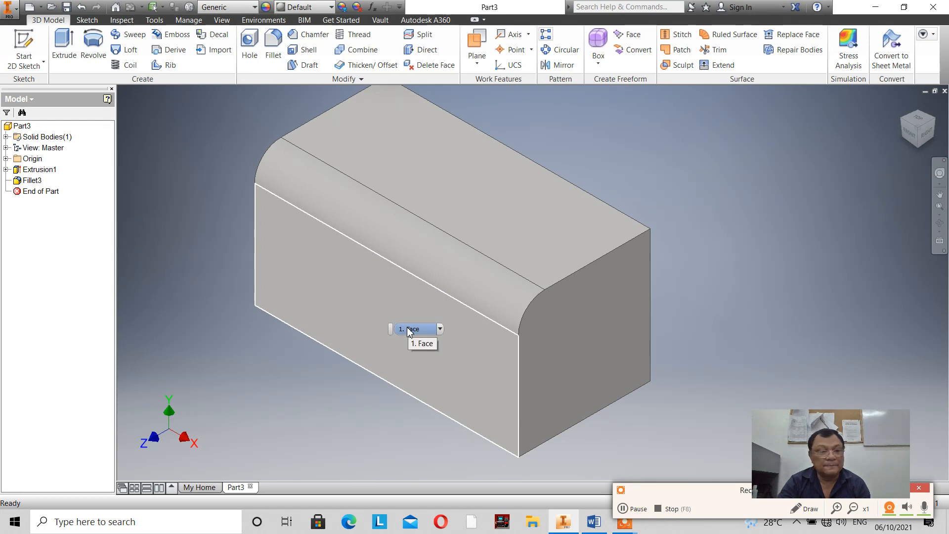
double_click(31, 180)
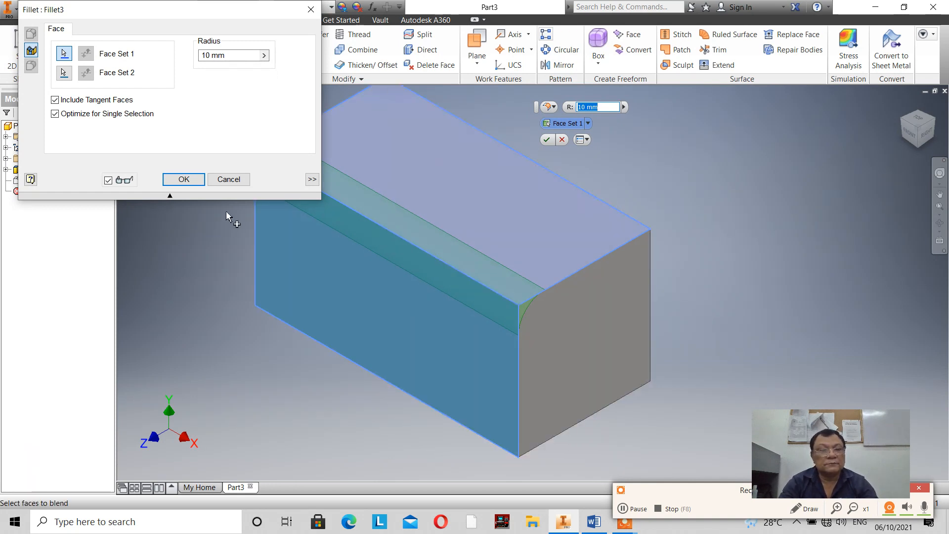
left_click(64, 54)
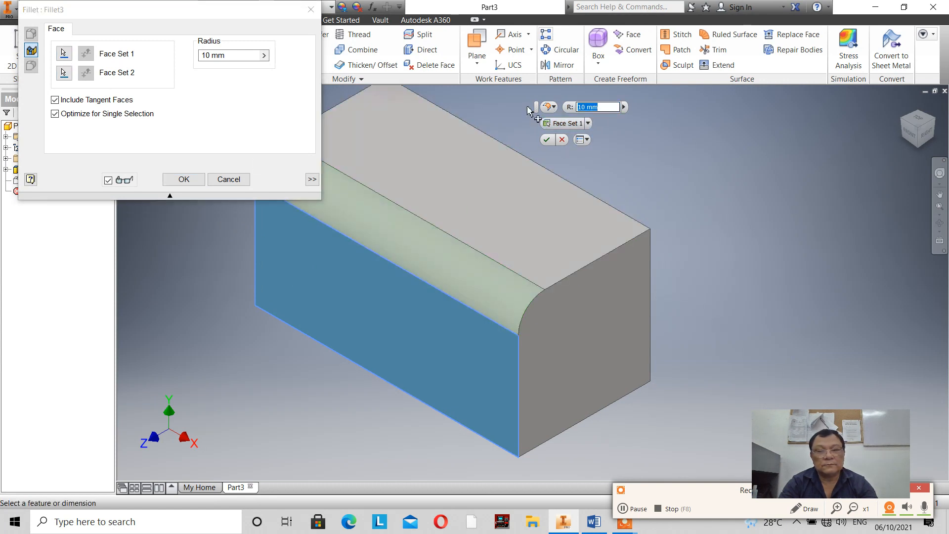
type("20")
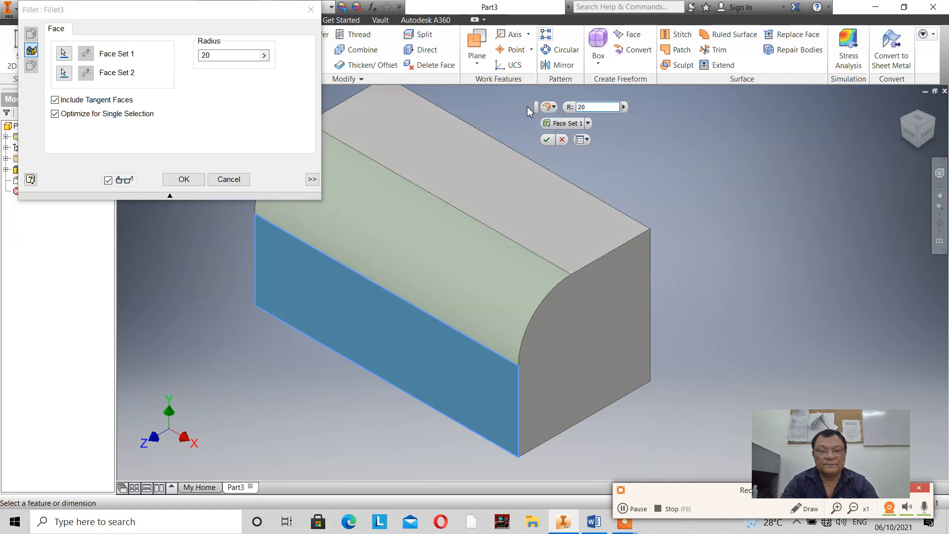
left_click(547, 139)
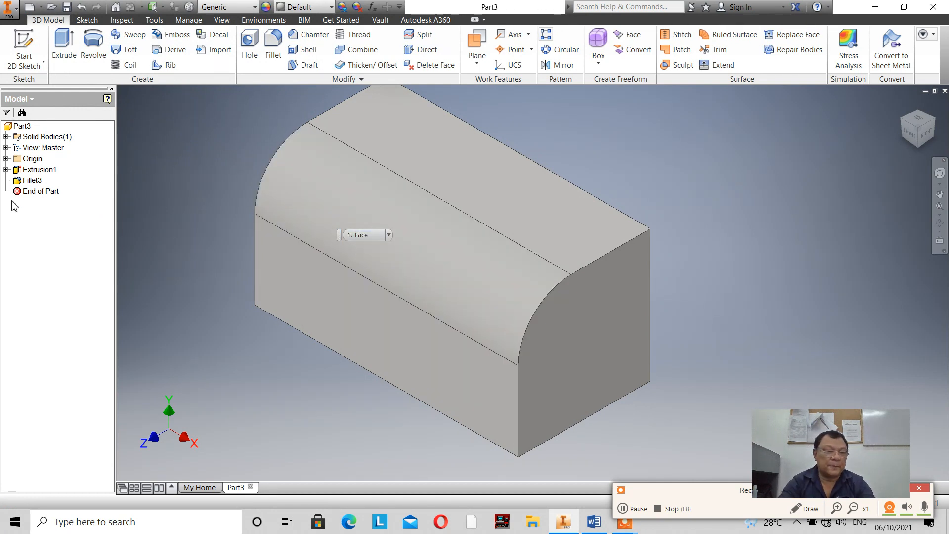
Delete the face fillet to restore the plain block.
left_click(31, 181)
right_click(28, 184)
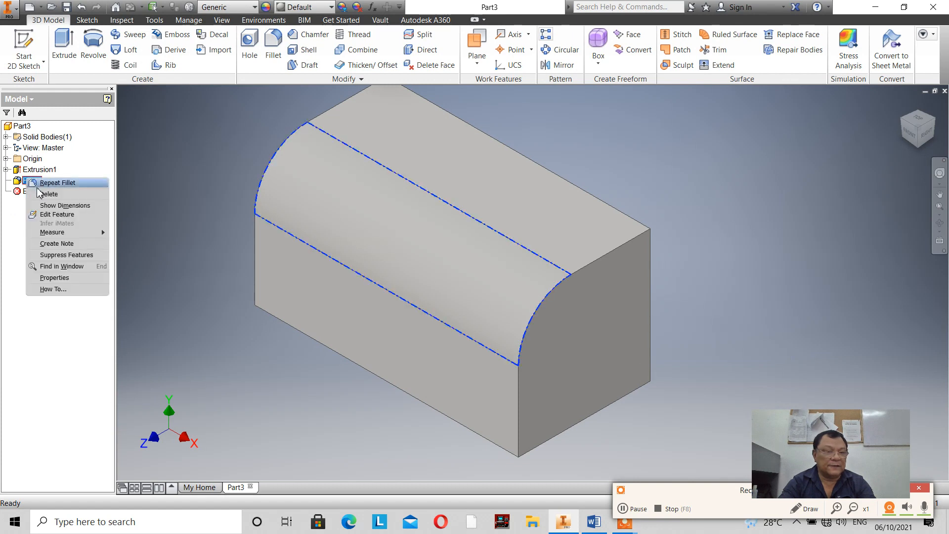
left_click(44, 194)
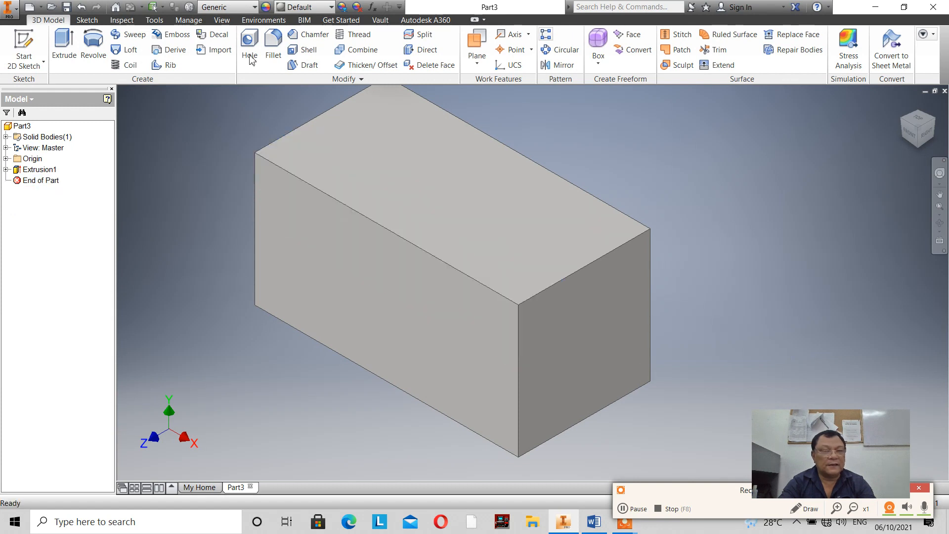
Create a full round fillet with the short end face as center and the long front and back faces as side sets.
left_click(271, 42)
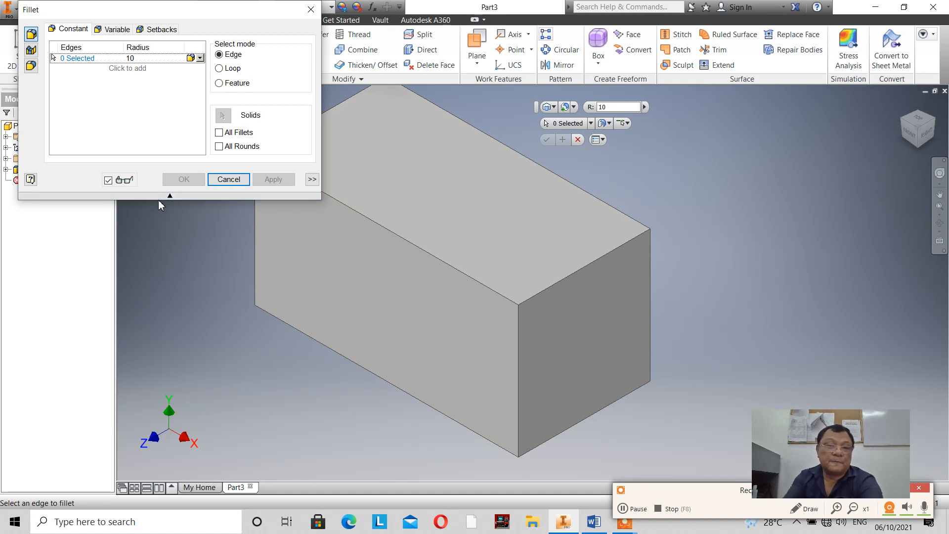
left_click(31, 66)
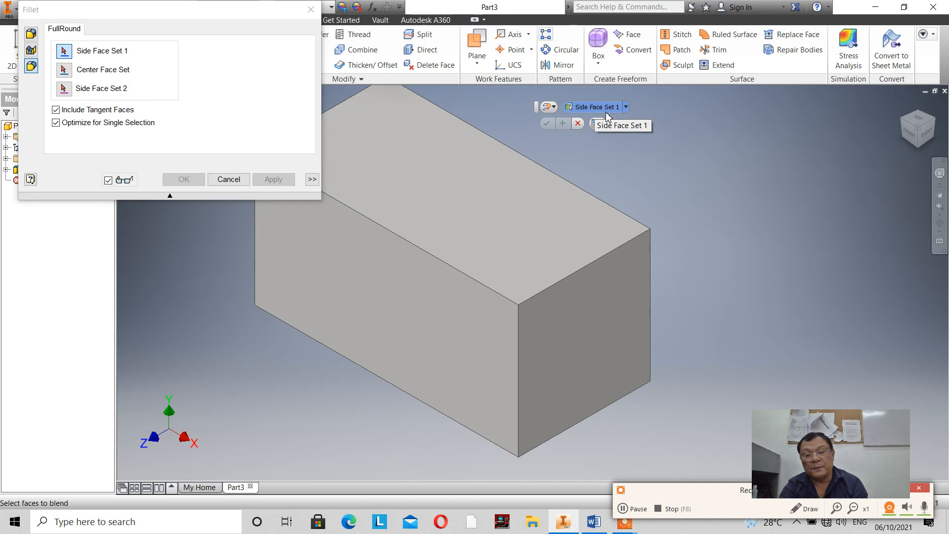
left_click(435, 343)
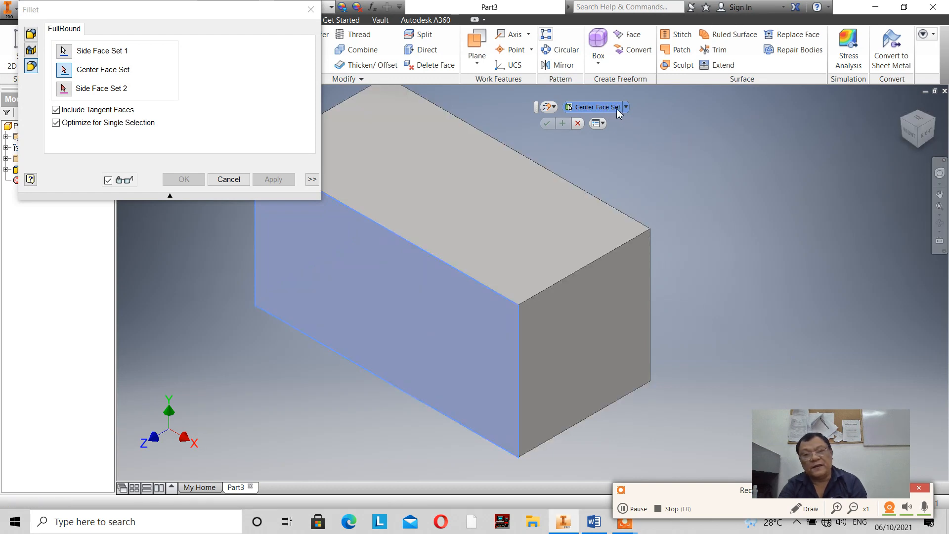
left_click(594, 341)
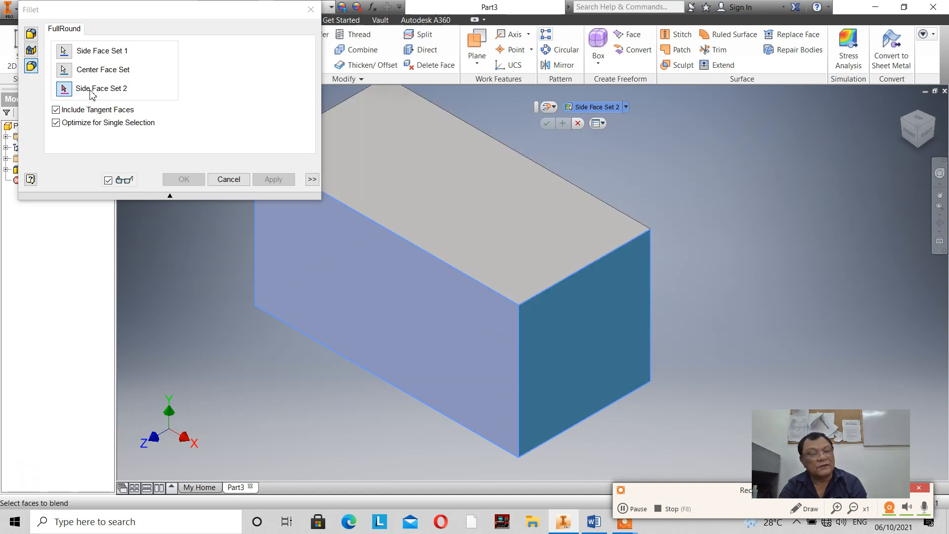
left_click(639, 299)
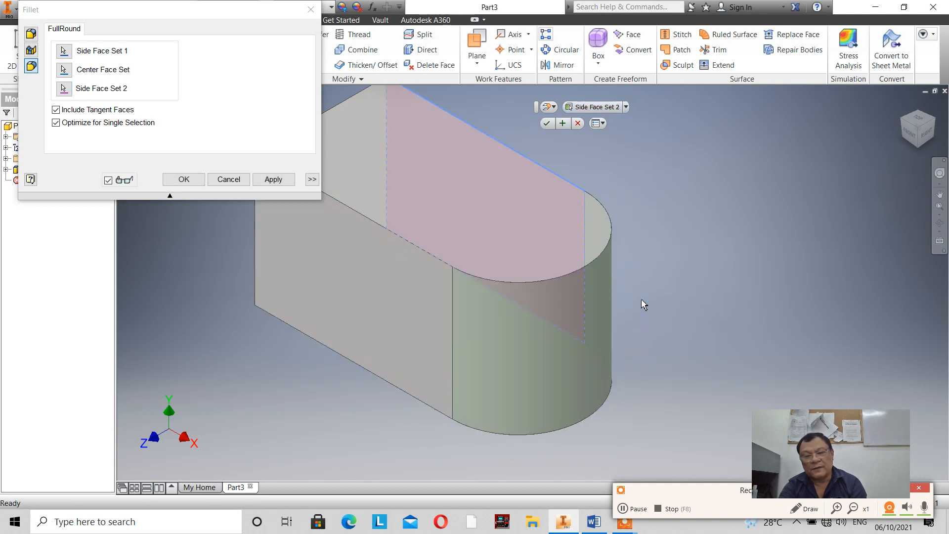
left_click(547, 124)
scroll(368, 218, "up", 4)
scroll(383, 210, "down", 7)
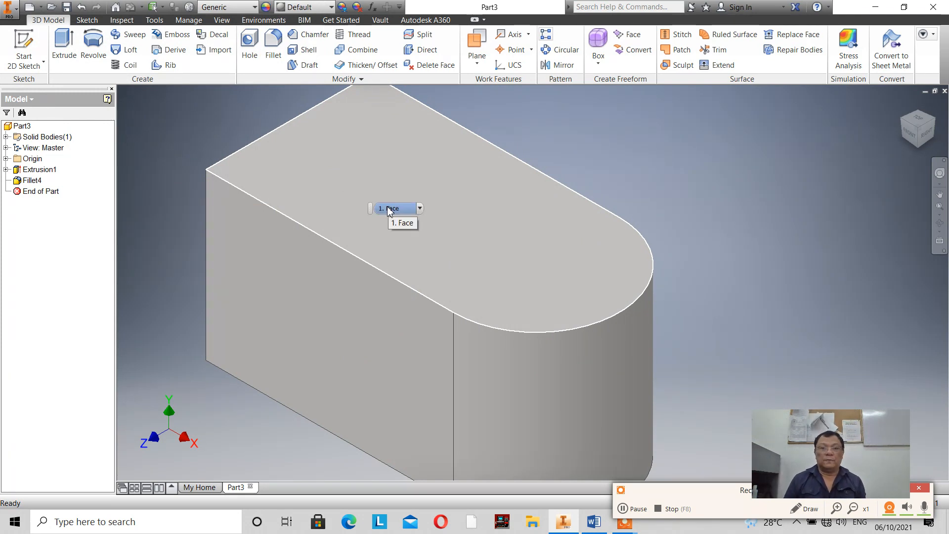
Undo the full round fillet and create another centered on the end face, using the top and bottom faces as side sets.
left_click(85, 11)
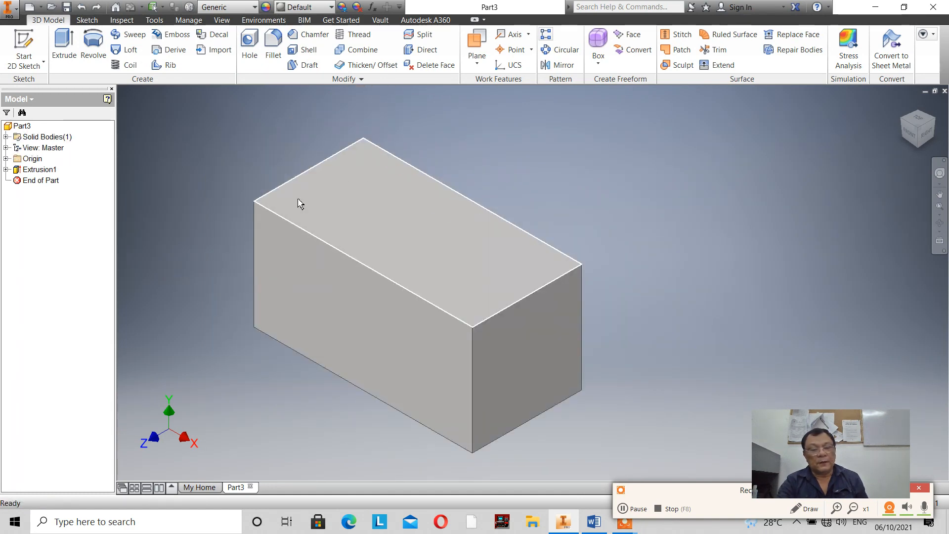
left_click(274, 56)
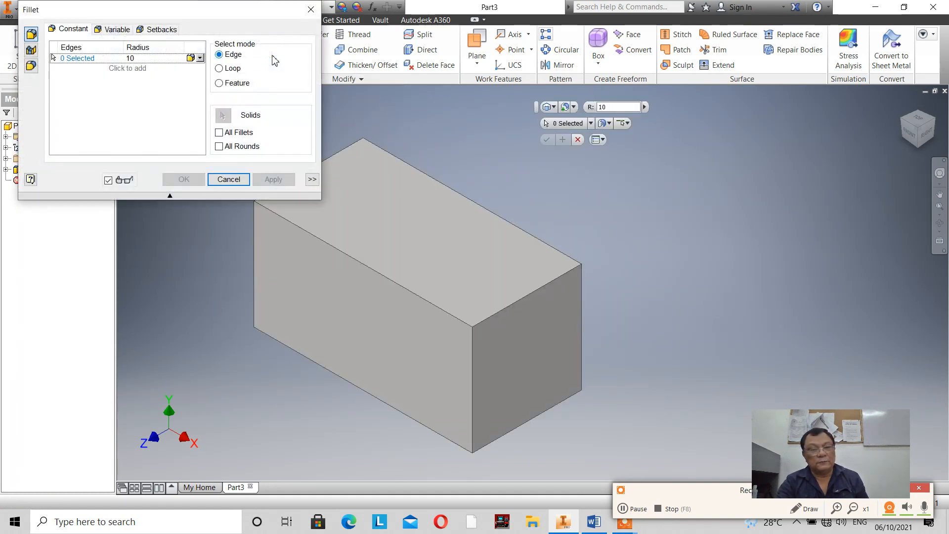
left_click(32, 66)
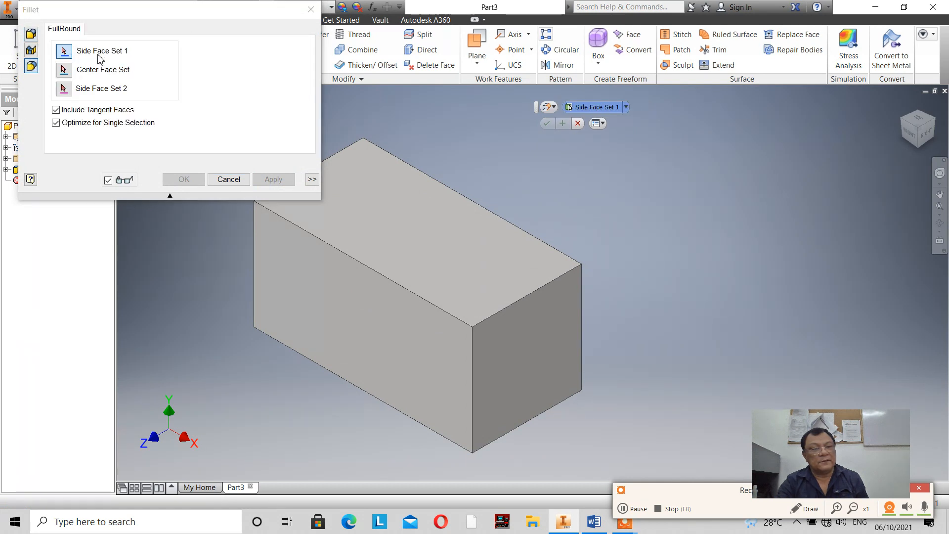
left_click(465, 272)
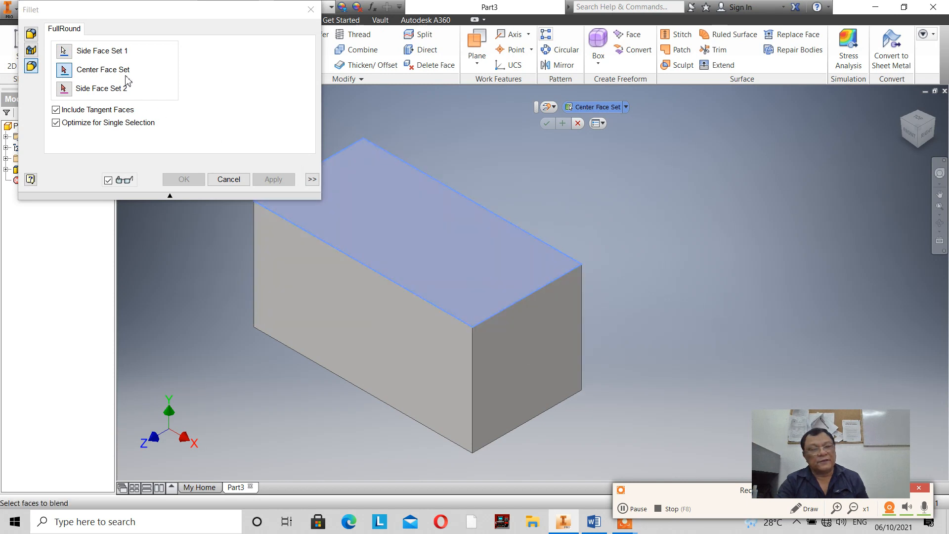
left_click(523, 377)
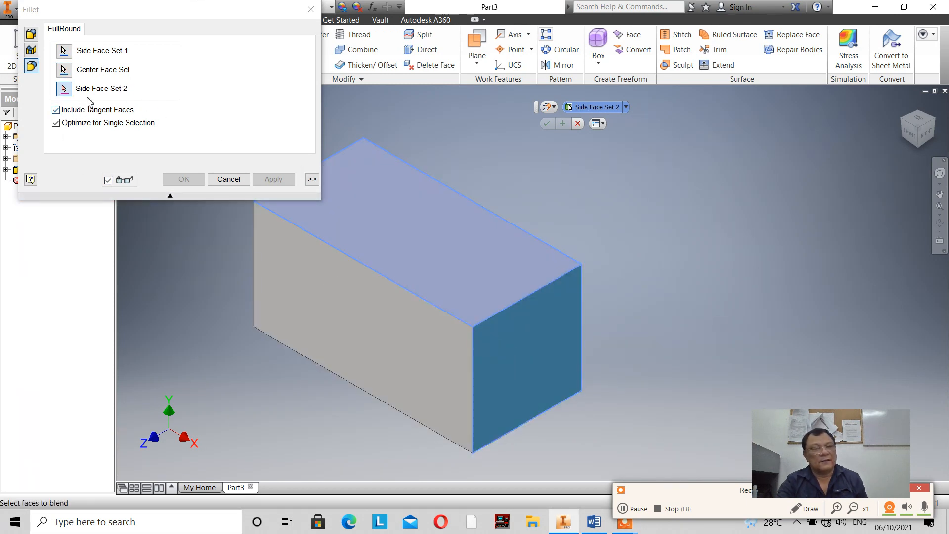
left_click(459, 451)
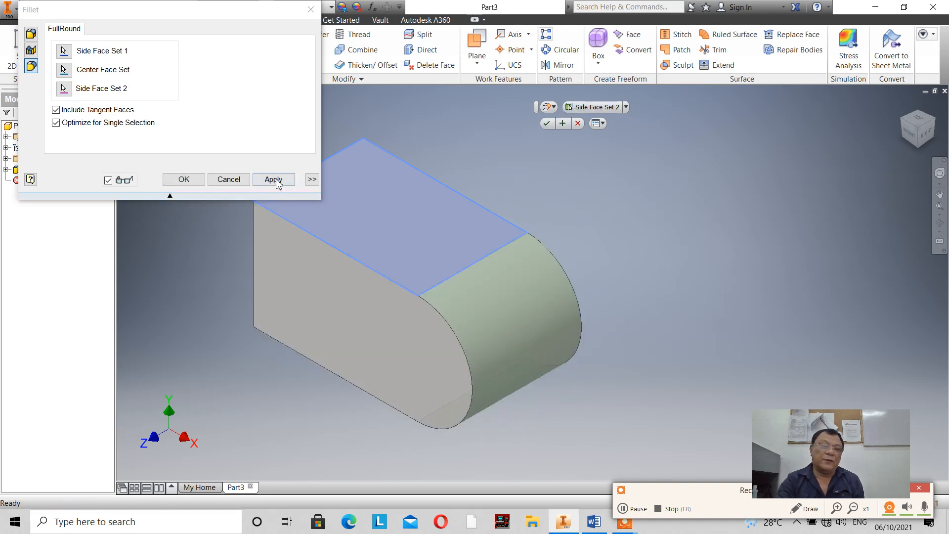
left_click(264, 181)
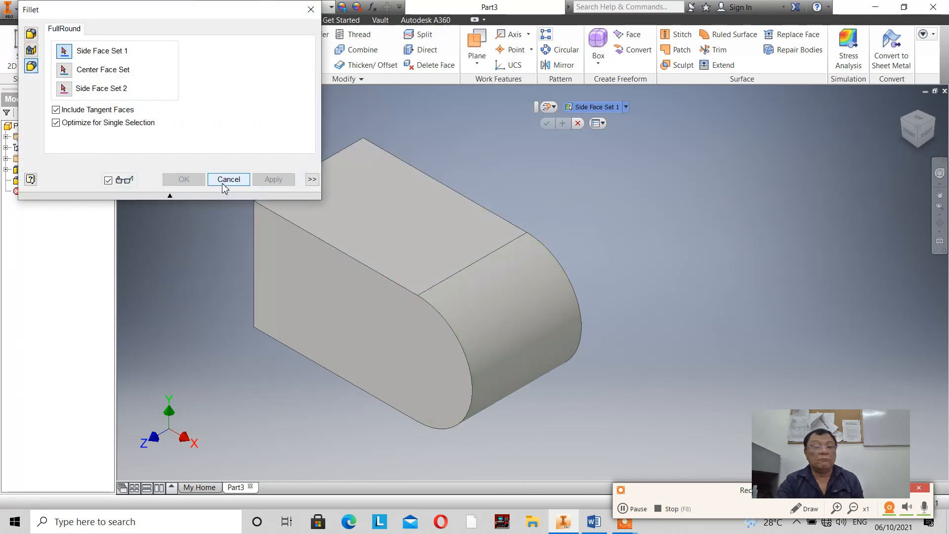
left_click(229, 181)
View the rounded end from the front, restore the isometric home view, and undo the full round fillet.
scroll(310, 287, "up", 2)
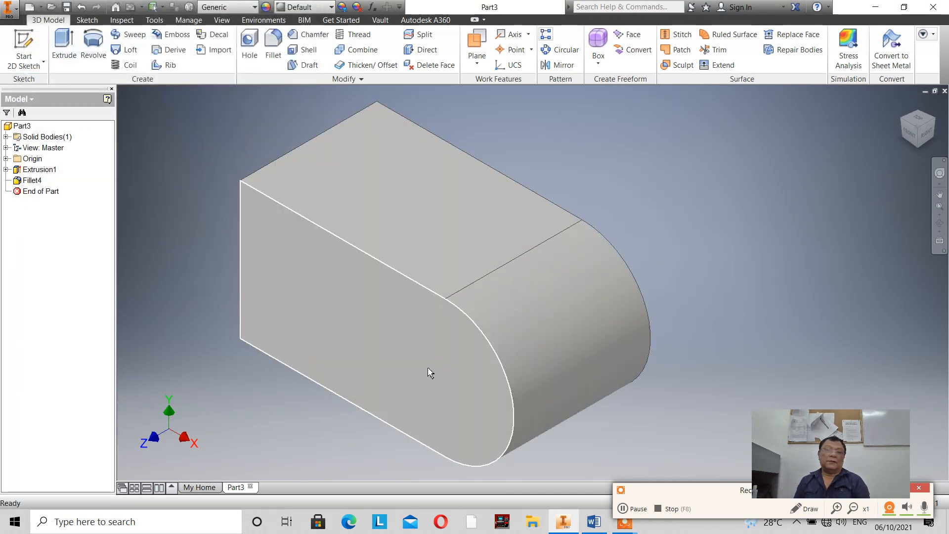
mouse_move(428, 370)
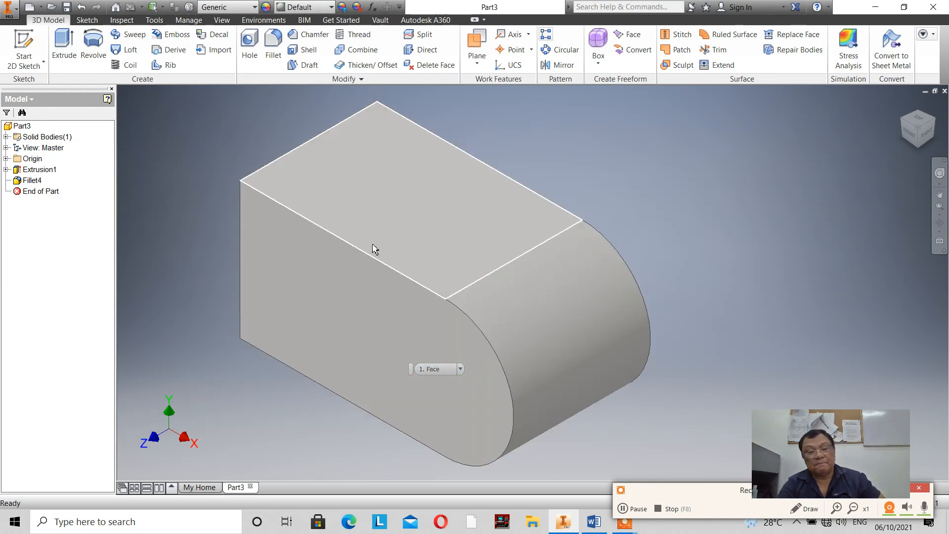
left_click(910, 139)
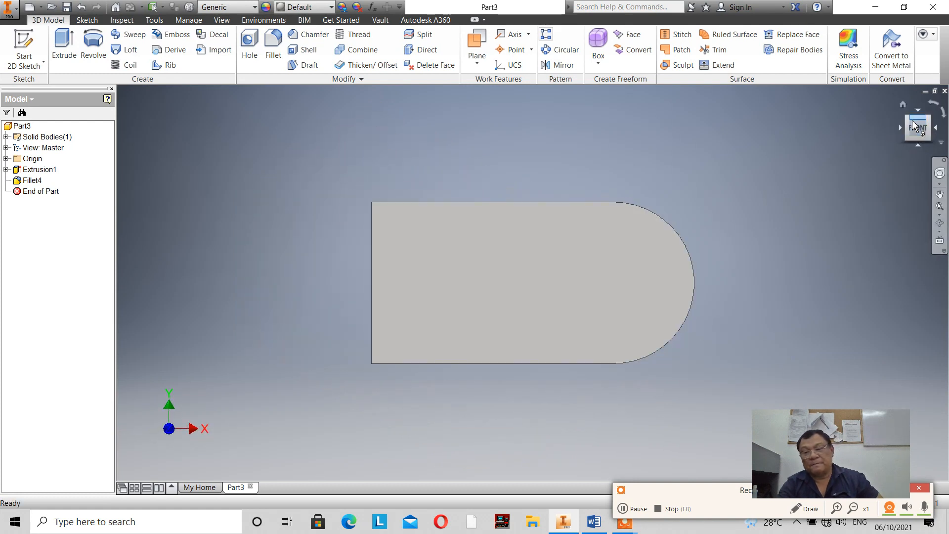
left_click(903, 105)
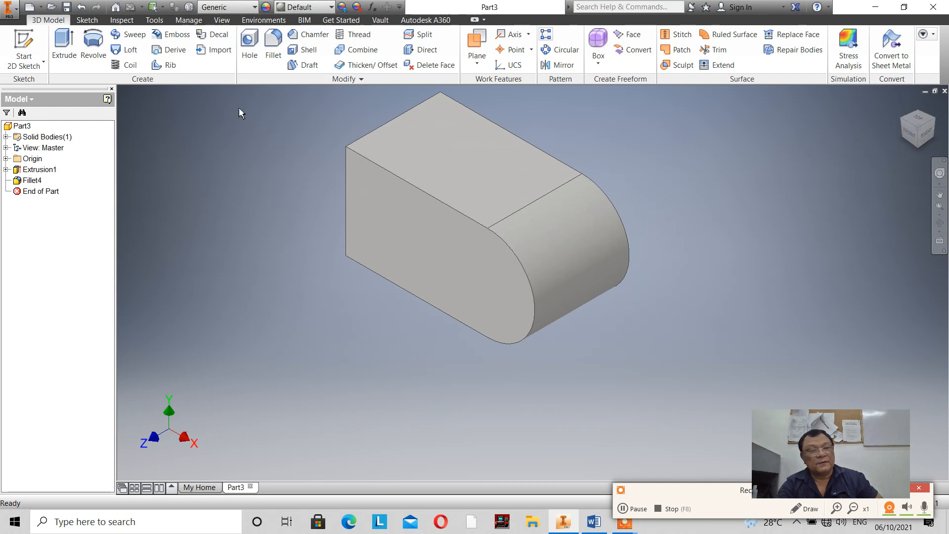
left_click(81, 7)
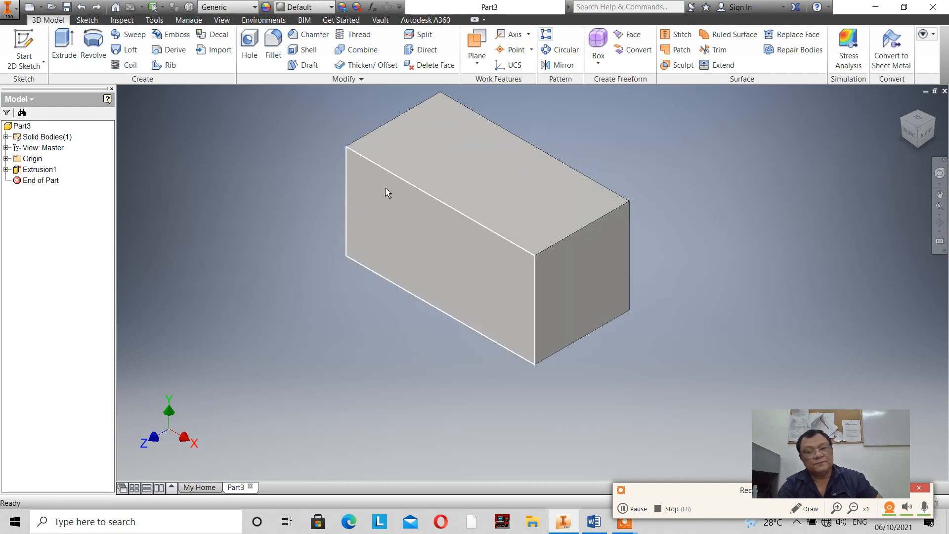
Fillet the edge loop around the block's top face with a 5 mm constant radius, using Loop select mode.
scroll(609, 124, "down", 4)
scroll(610, 124, "up", 6)
scroll(610, 123, "down", 3)
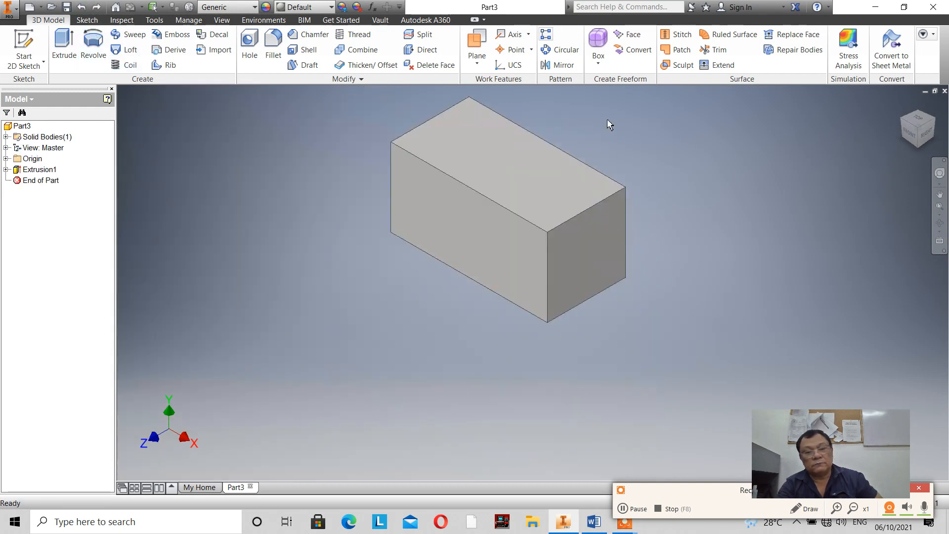
scroll(610, 124, "up", 3)
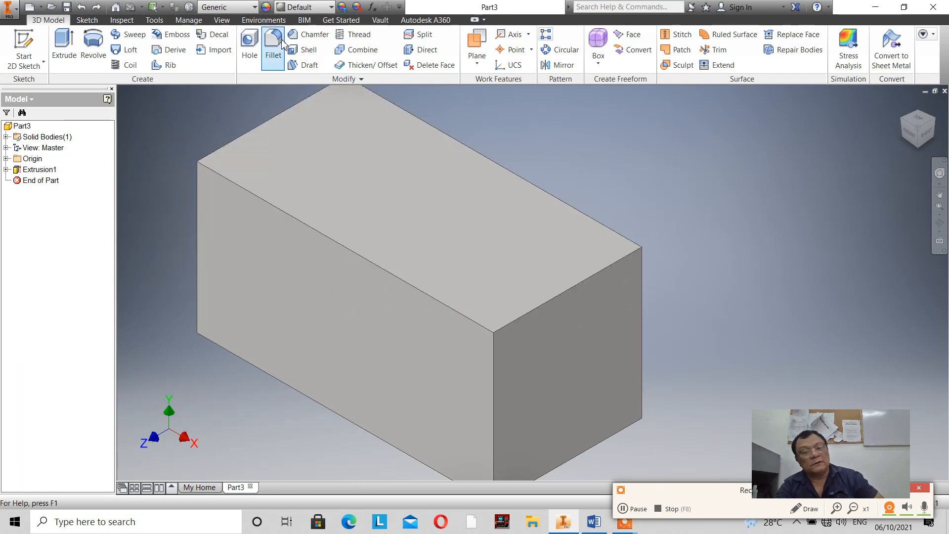
left_click(276, 42)
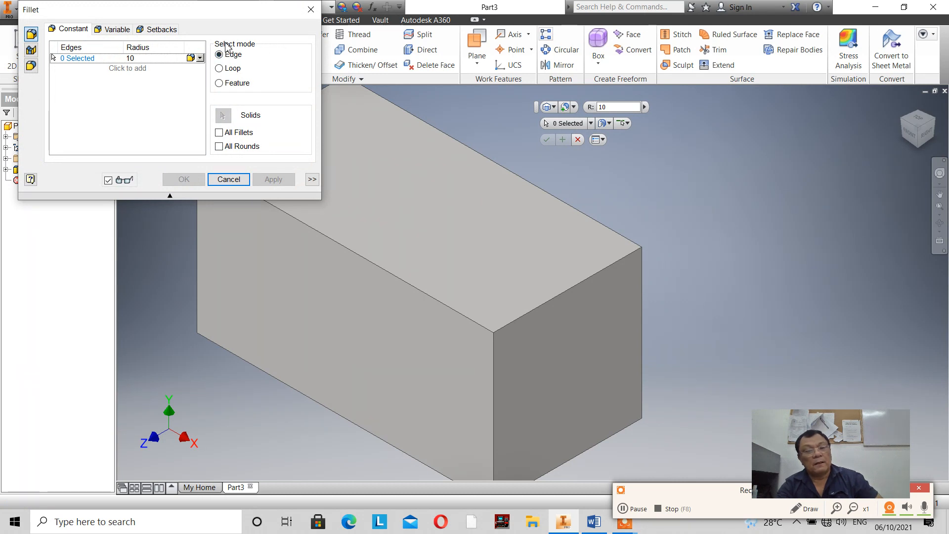
left_click(219, 69)
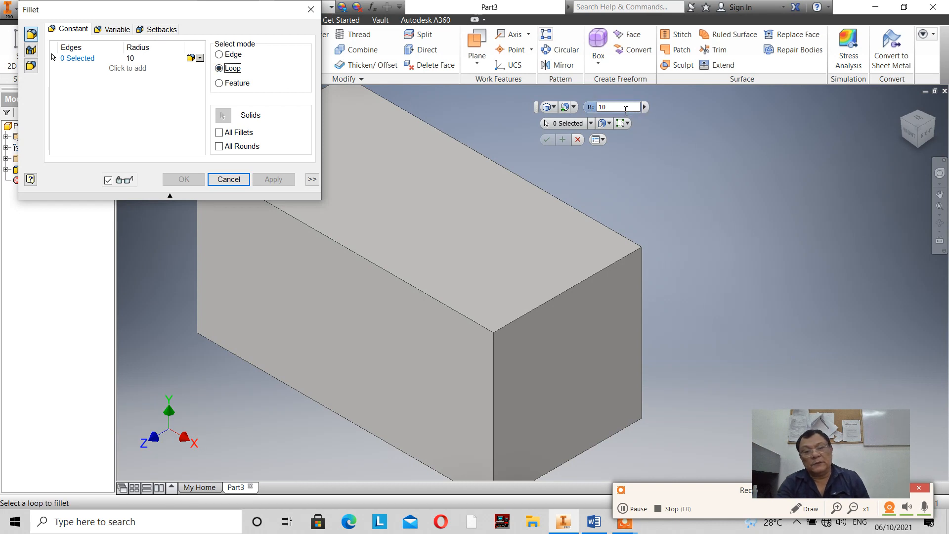
left_click_drag(625, 107, 588, 107)
type("5")
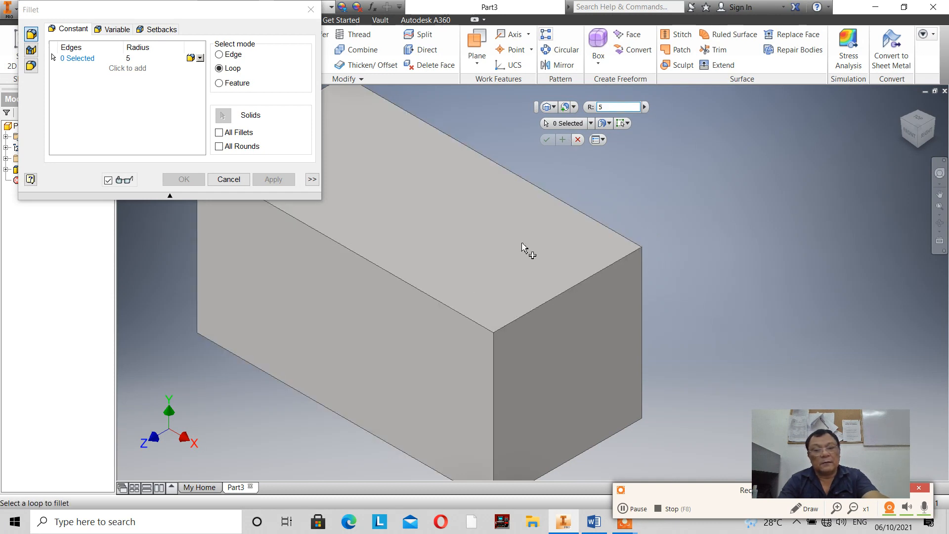
left_click(556, 201)
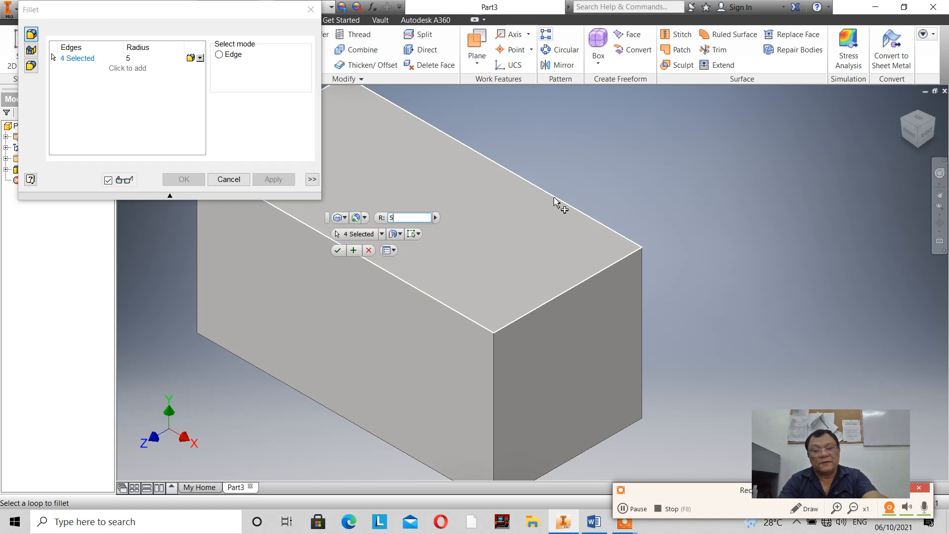
left_click_drag(185, 21, 142, 21)
left_click(230, 179)
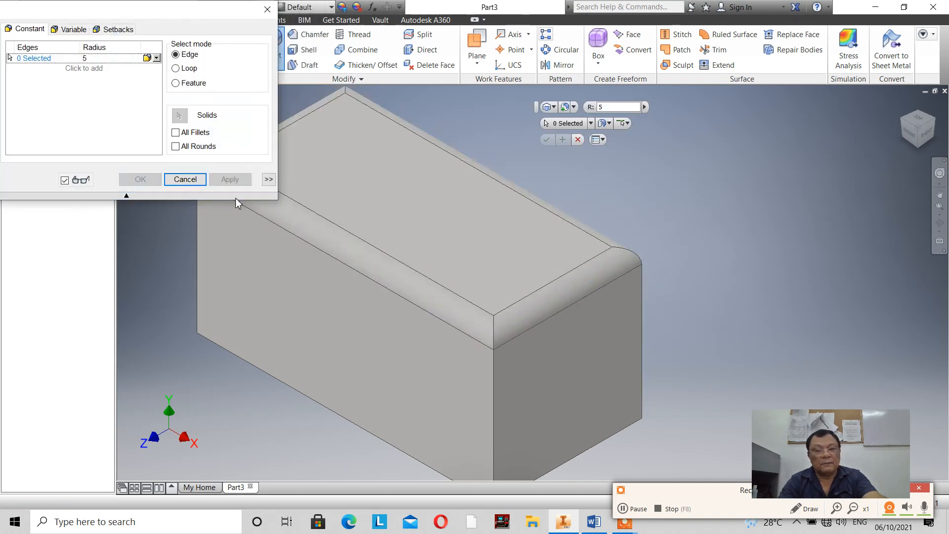
left_click(180, 180)
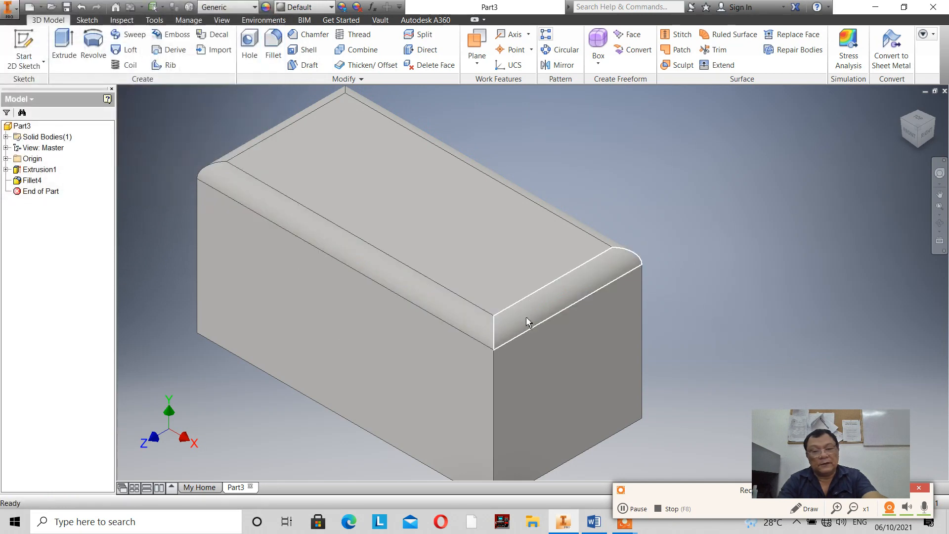
Open the top face's loop fillet for editing, cancel the edit, and remove the fillet from the block.
scroll(536, 324, "up", 3)
scroll(556, 332, "down", 5)
scroll(568, 337, "up", 4)
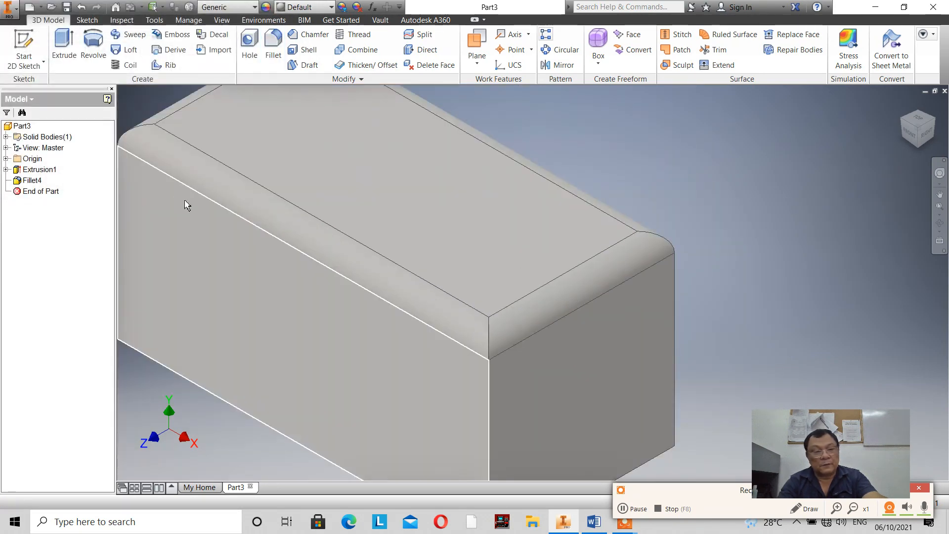
scroll(544, 346, "down", 5)
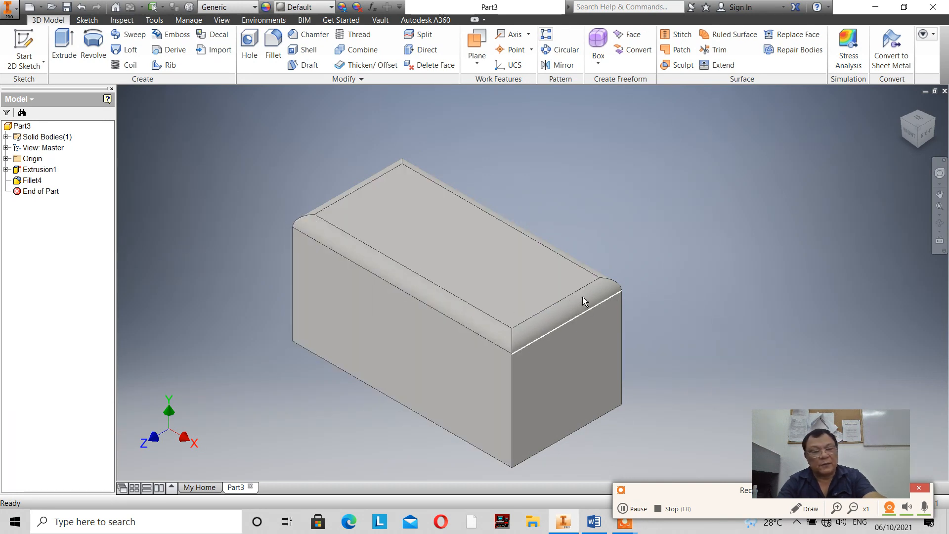
double_click(32, 181)
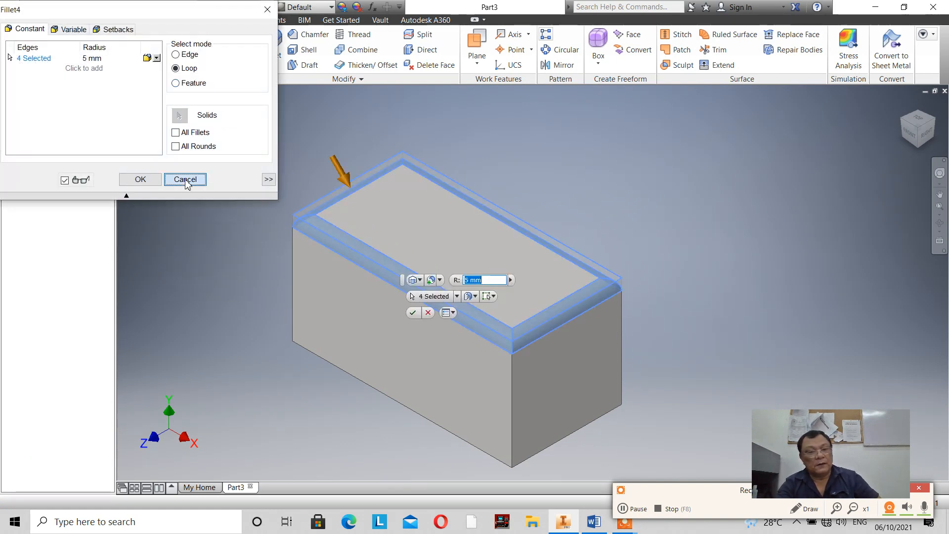
left_click(186, 179)
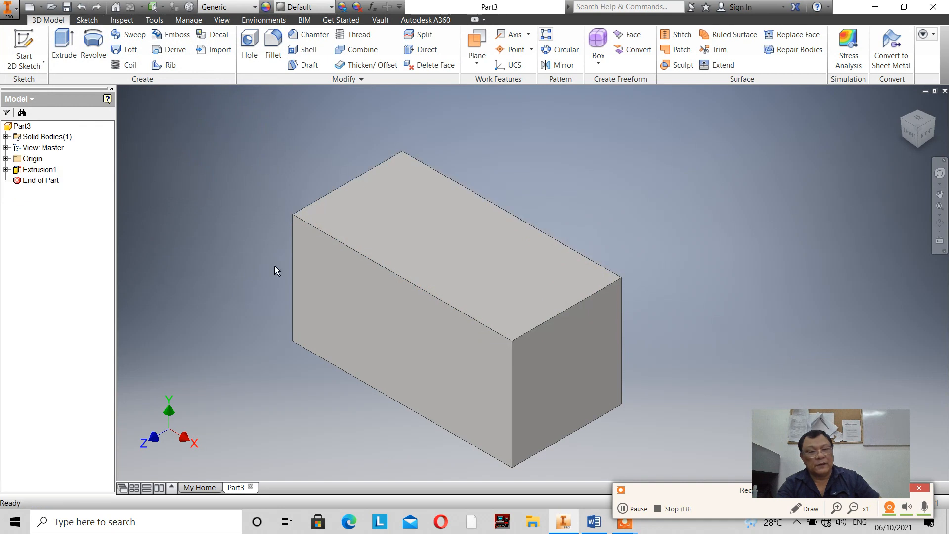
Fillet the edge loop around the block's long front face with a 10 mm constant radius, using Loop select mode.
left_click(273, 49)
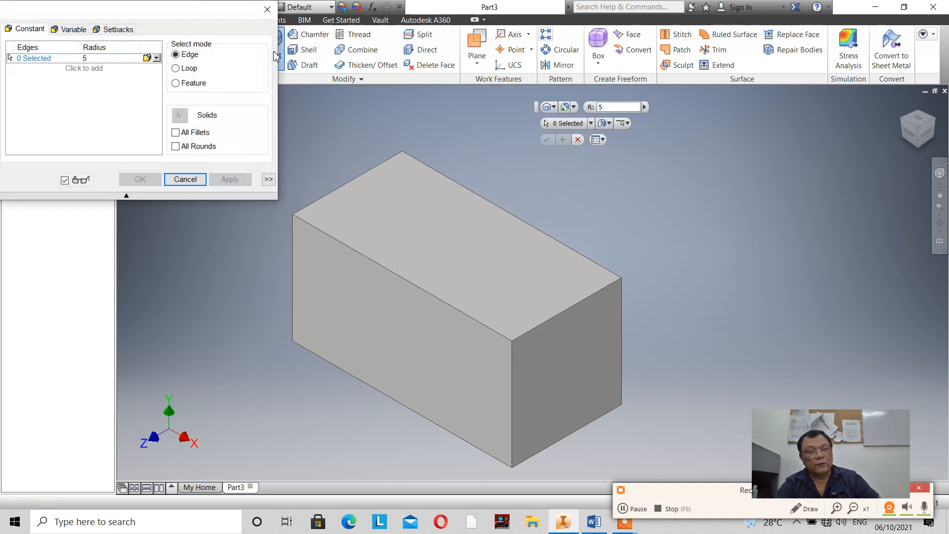
left_click(182, 68)
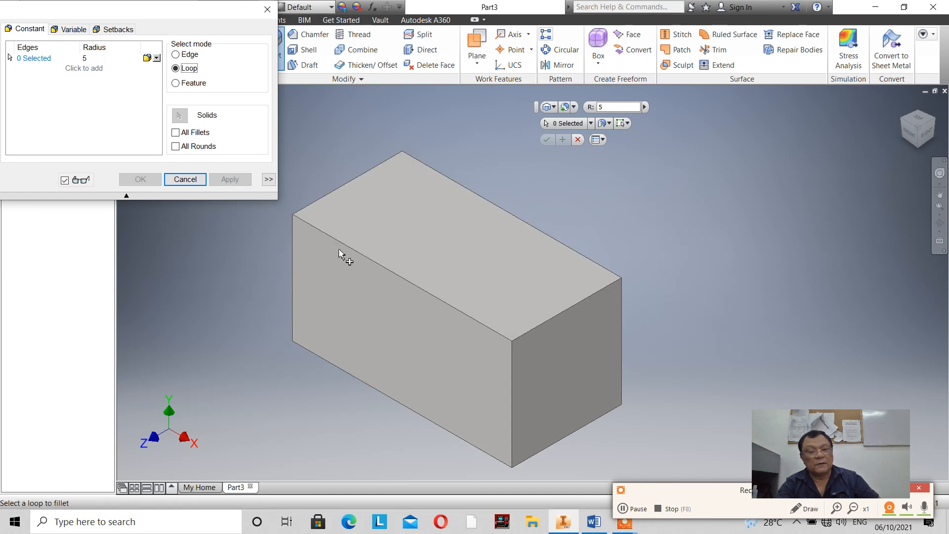
left_click(514, 384)
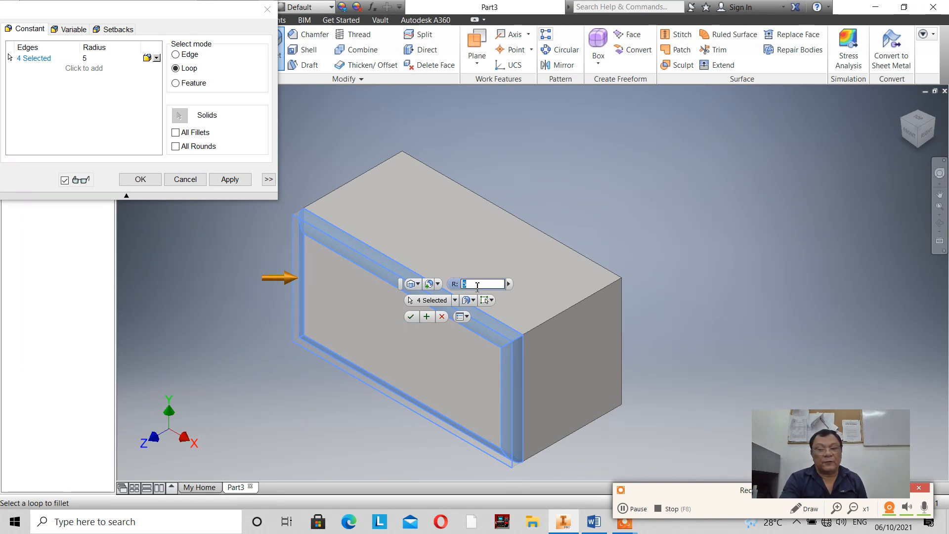
type("10")
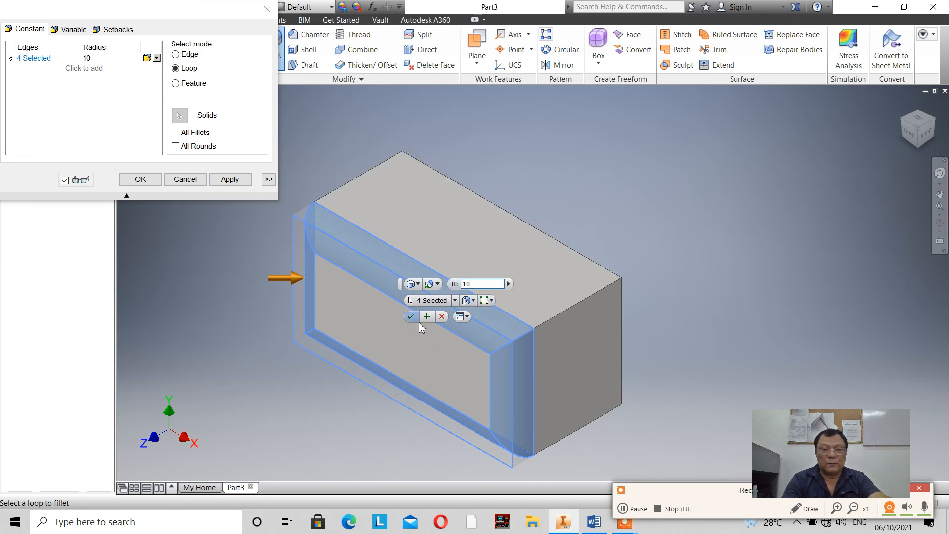
left_click(415, 319)
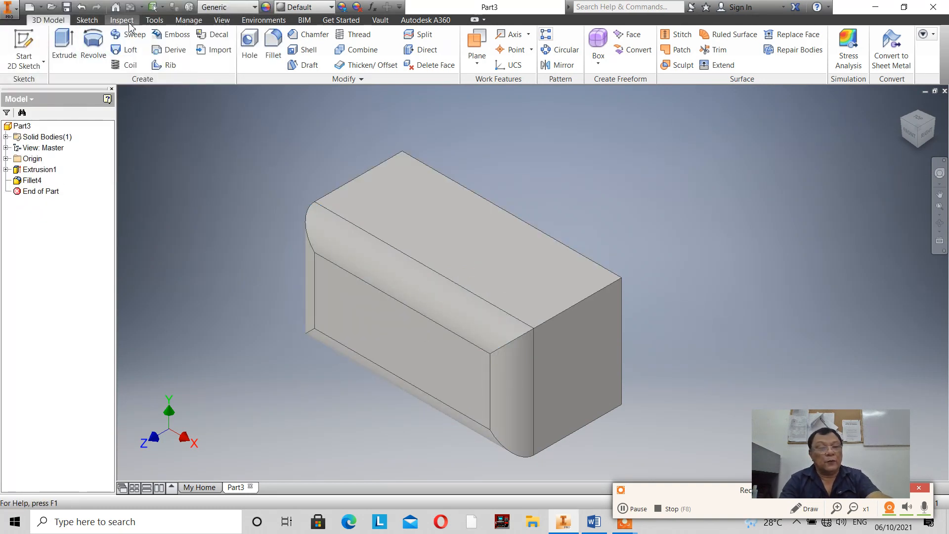
Undo the front face's loop fillet and select the whole block for a 5 mm constant-radius fillet in Feature select mode.
left_click(81, 7)
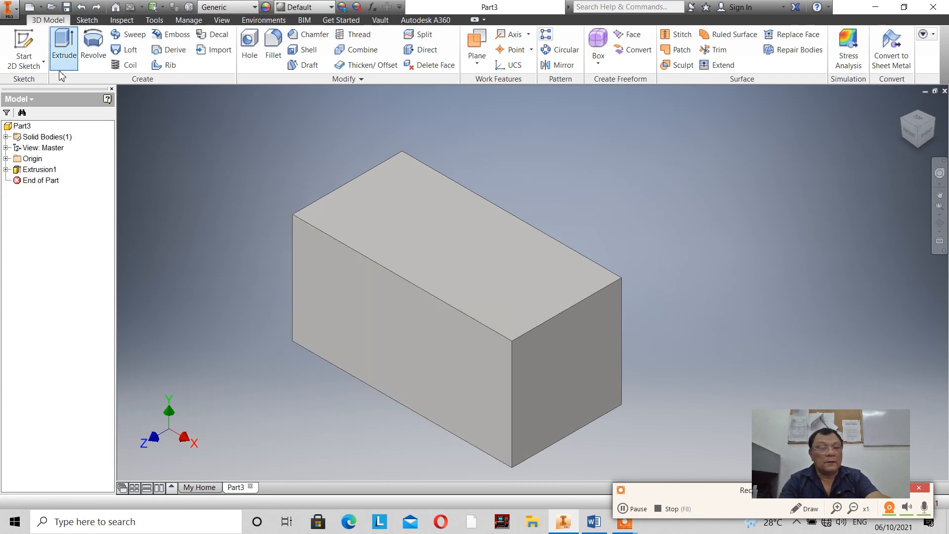
left_click(271, 47)
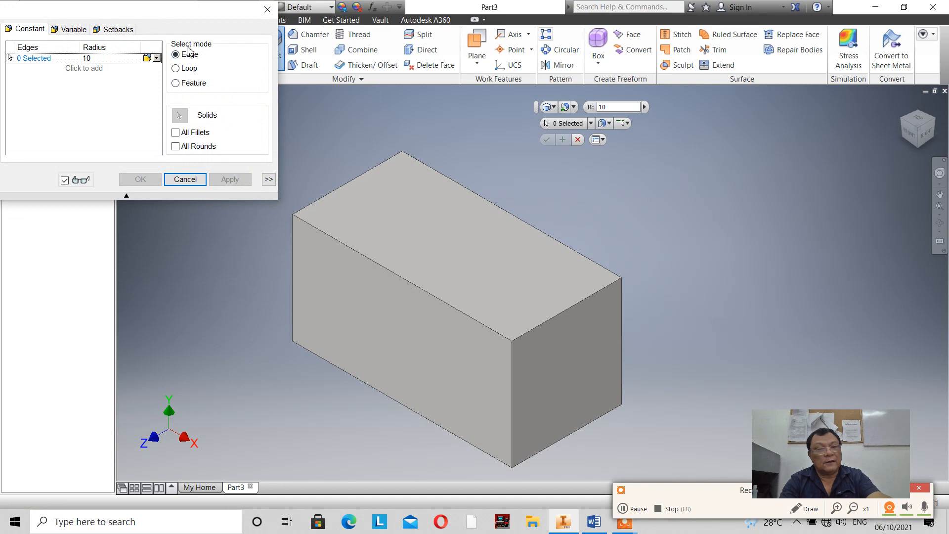
left_click(190, 86)
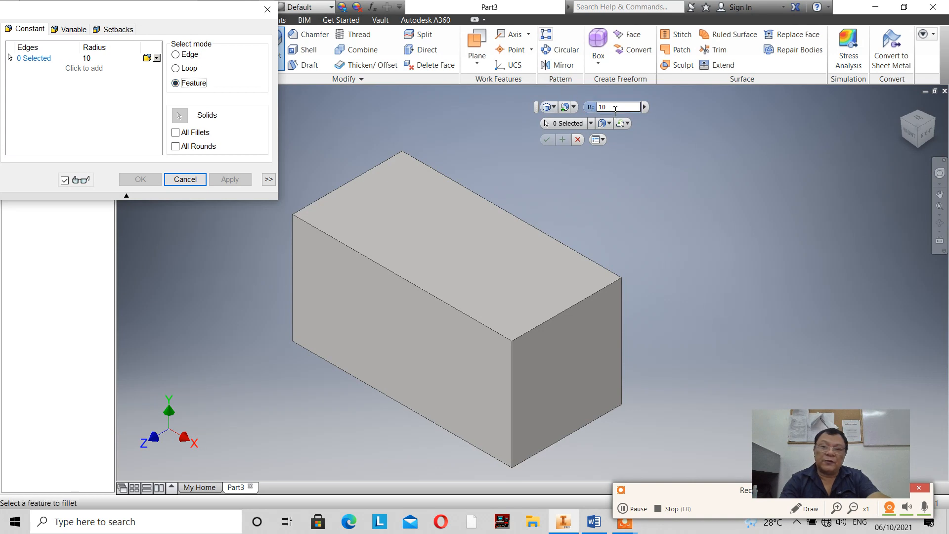
type("5")
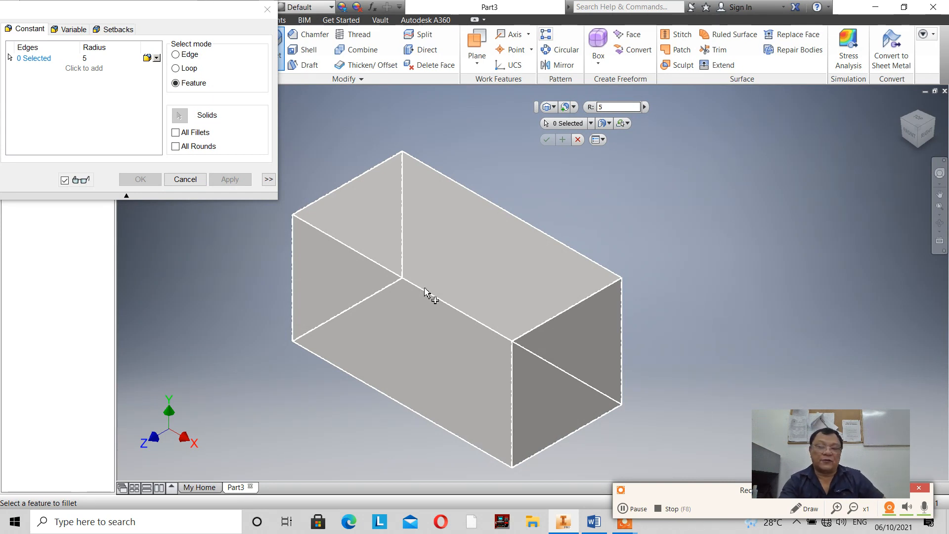
left_click(429, 294)
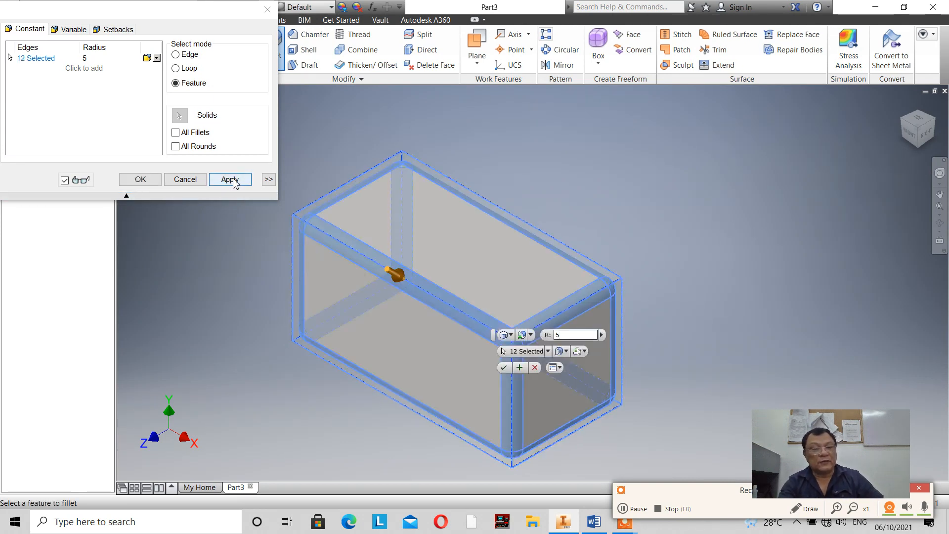
Enable All Fillets and All Rounds for the block's feature fillet, apply it, and exit the Fillet command.
left_click(183, 132)
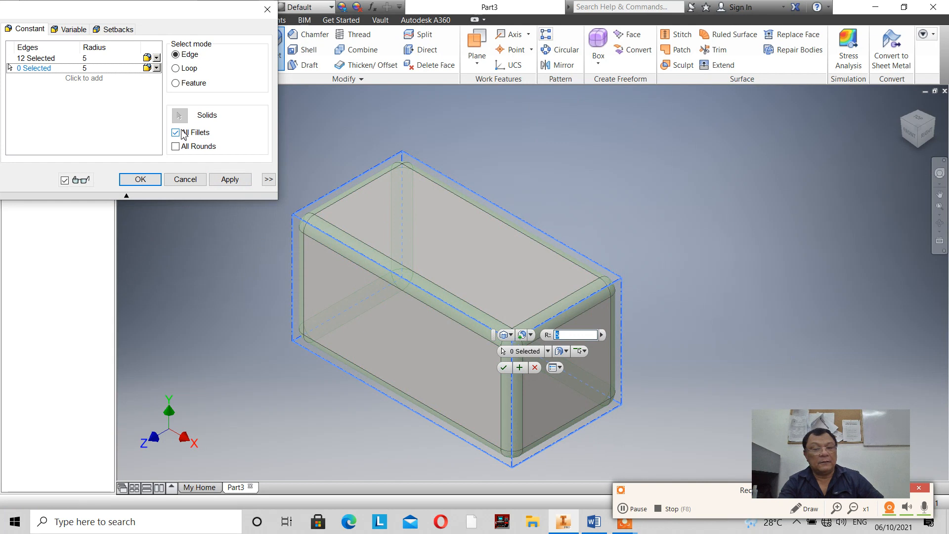
left_click(179, 151)
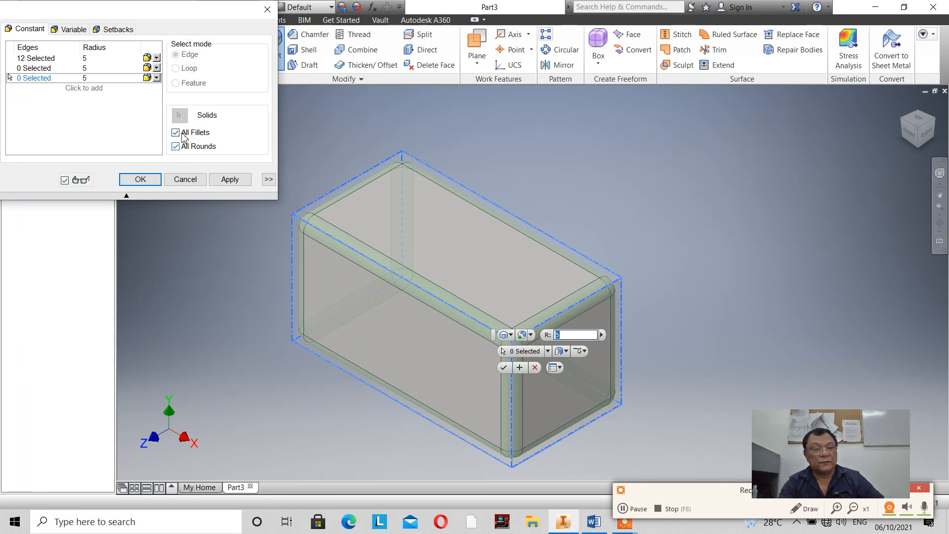
left_click(183, 133)
left_click(177, 147)
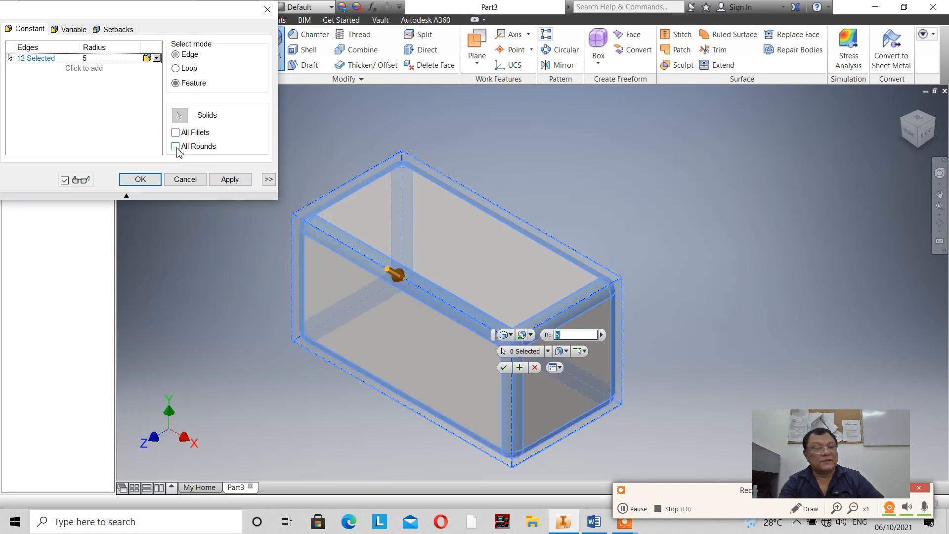
left_click(179, 134)
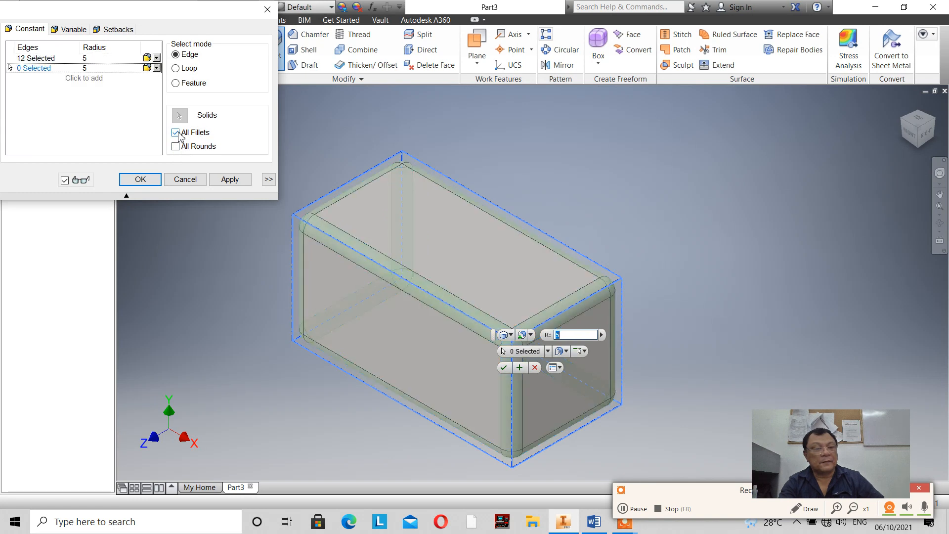
left_click(178, 149)
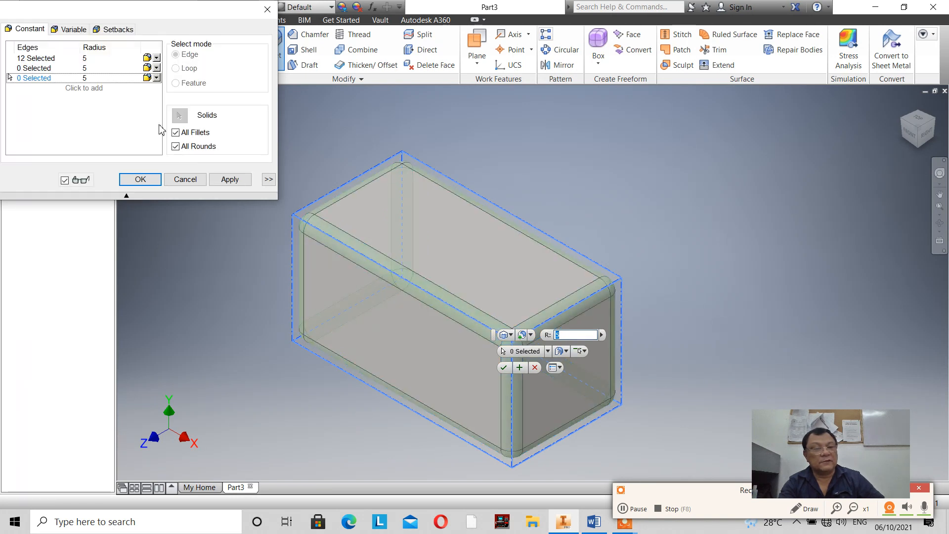
left_click(241, 182)
left_click(176, 183)
Open the block's feature fillet for editing to review its settings, and cancel the edit.
scroll(300, 291, "down", 2)
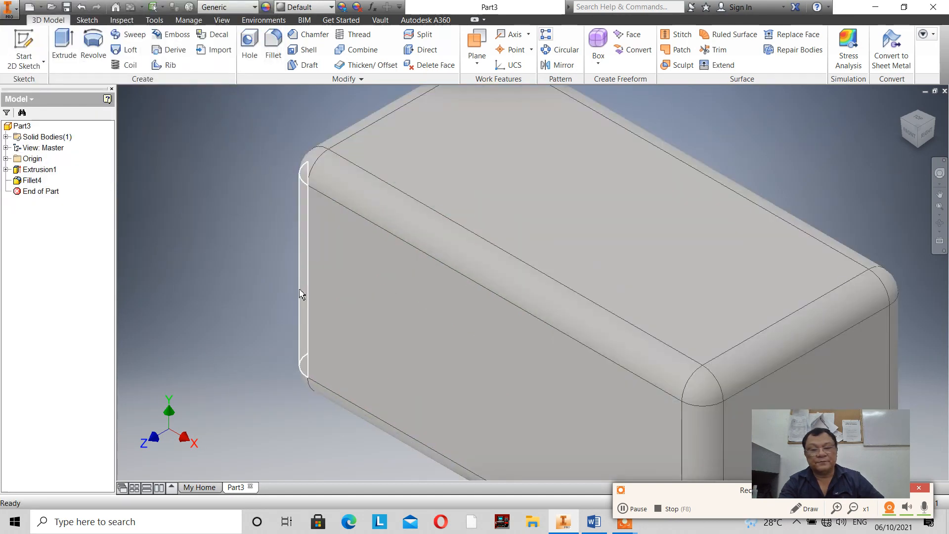
scroll(300, 291, "up", 5)
scroll(245, 288, "down", 2)
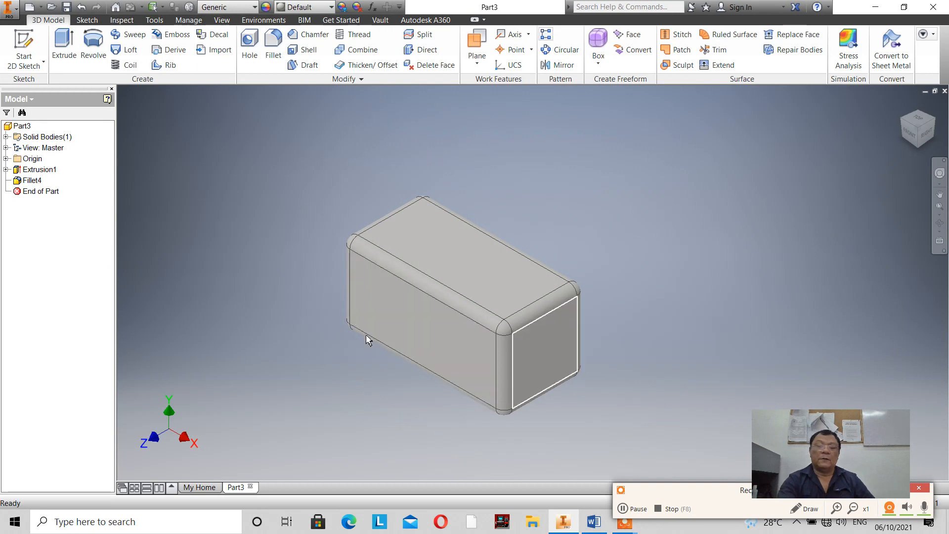
scroll(325, 396, "down", 1)
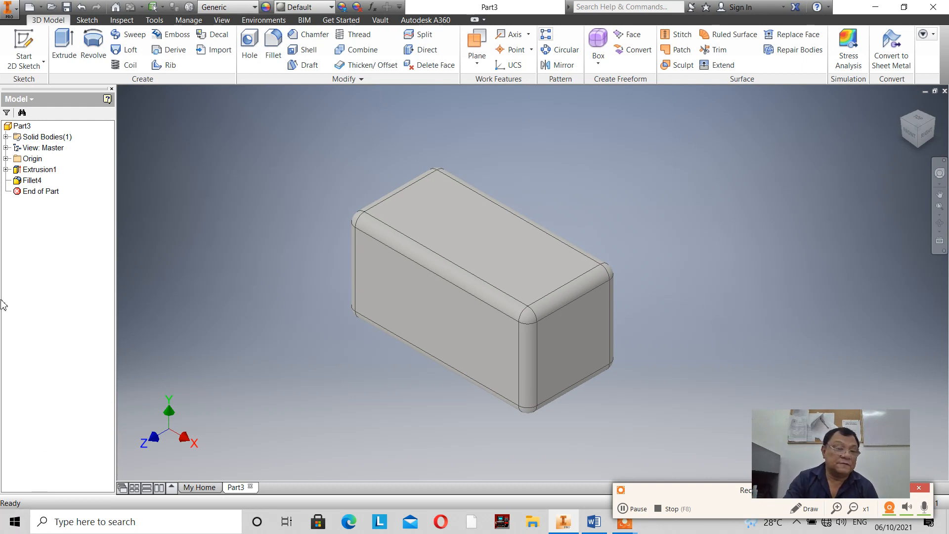
left_click(34, 180)
double_click(34, 180)
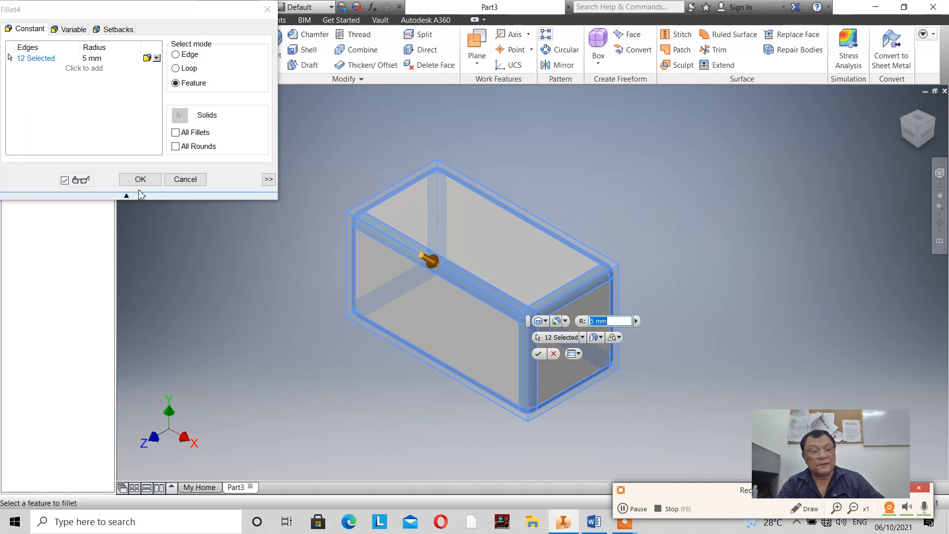
left_click(185, 179)
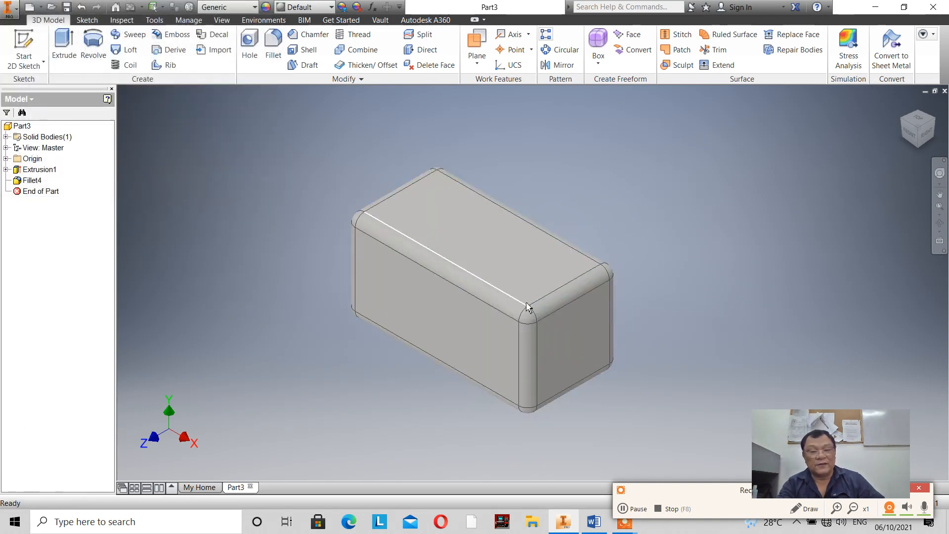
Examine the block's rounded edges and corners from a rotated angle, and restore the isometric home view.
scroll(504, 292, "down", 4)
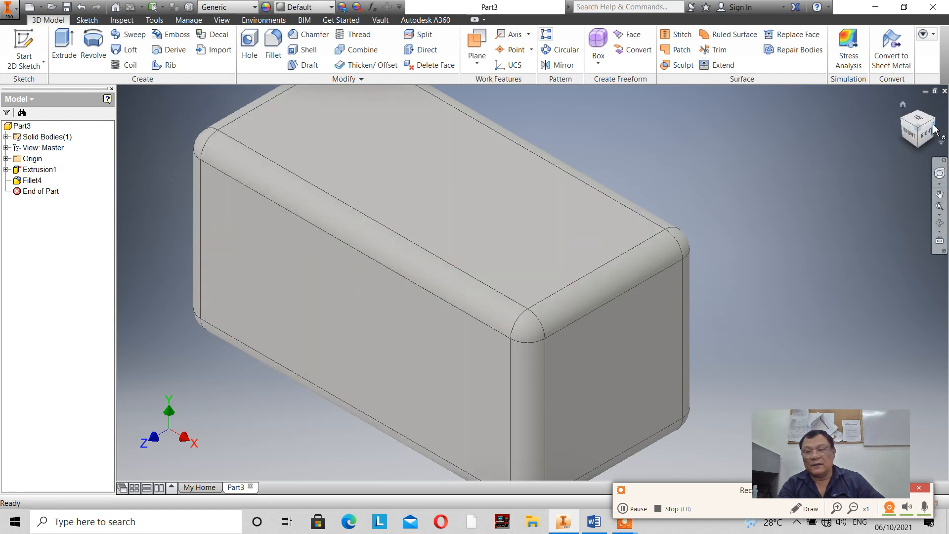
left_click(938, 224)
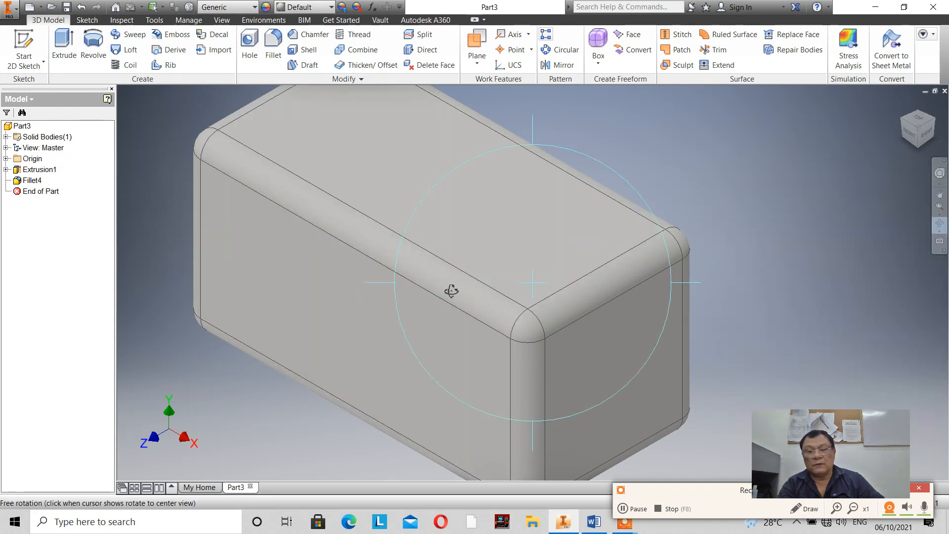
left_click_drag(528, 275, 539, 155)
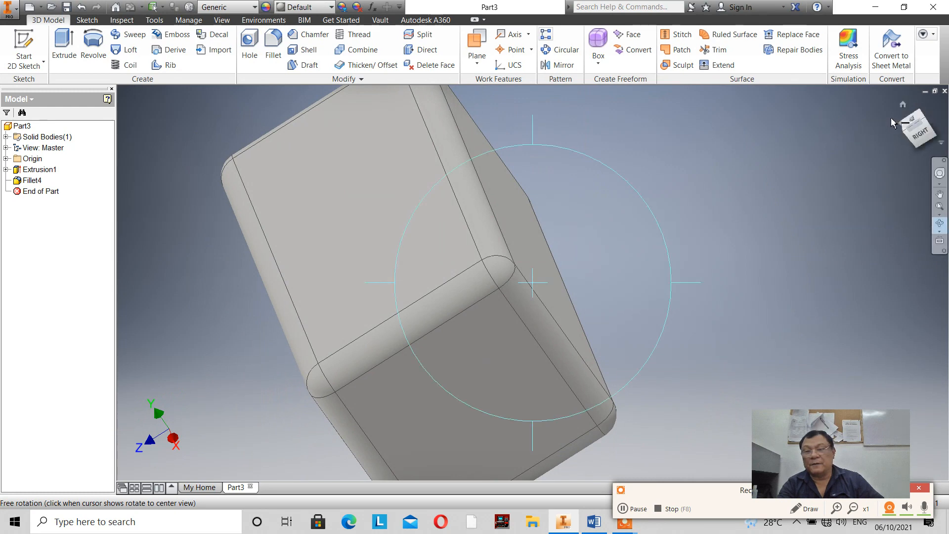
left_click(904, 105)
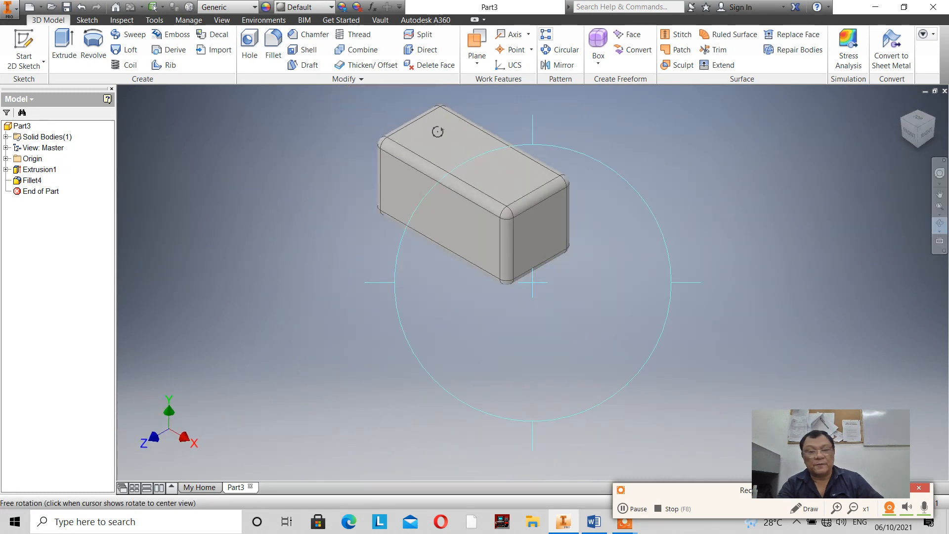
scroll(418, 123, "up", 4)
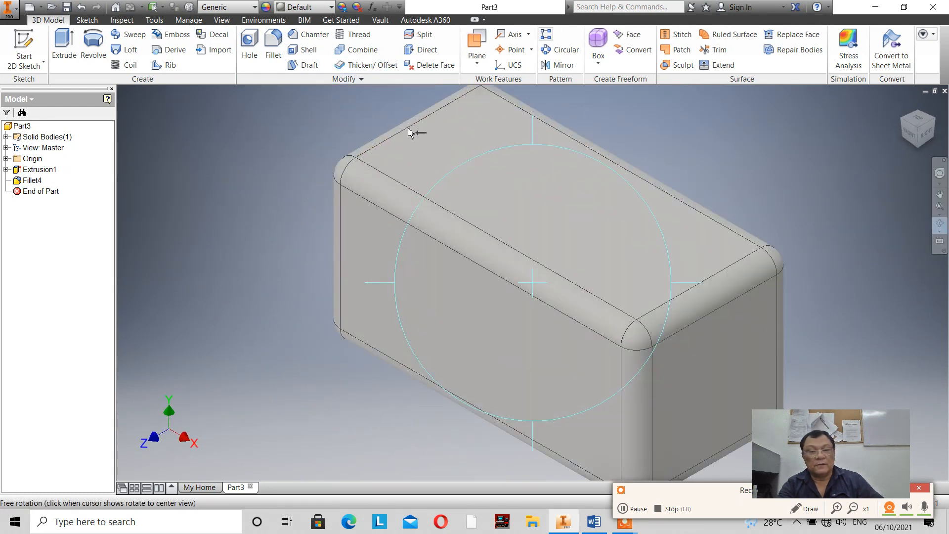
right_click(236, 187)
left_click(271, 184)
scroll(276, 203, "down", 4)
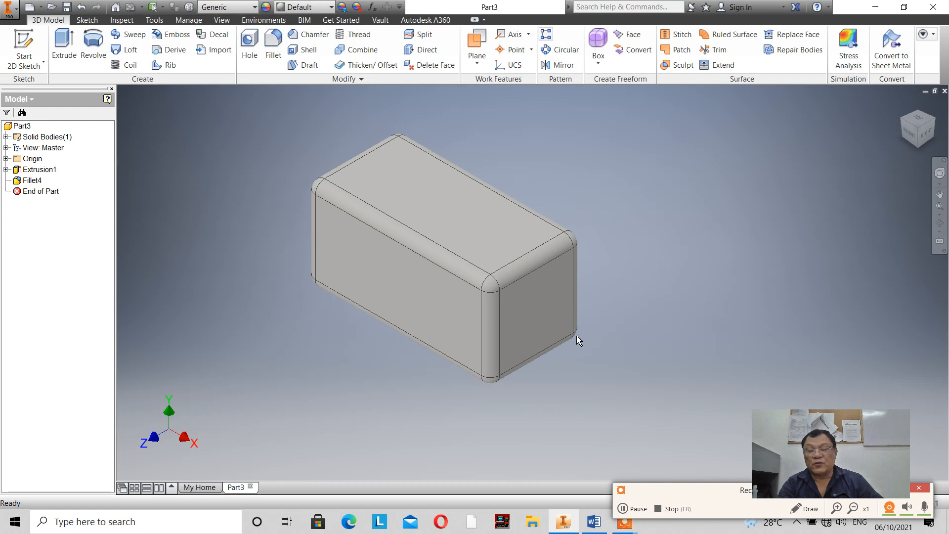
scroll(257, 150, "down", 3)
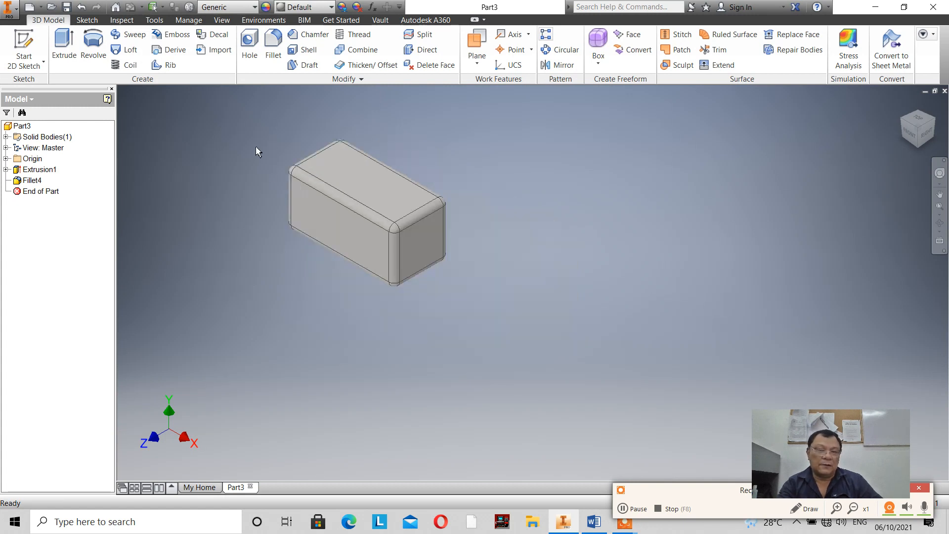
scroll(258, 149, "up", 3)
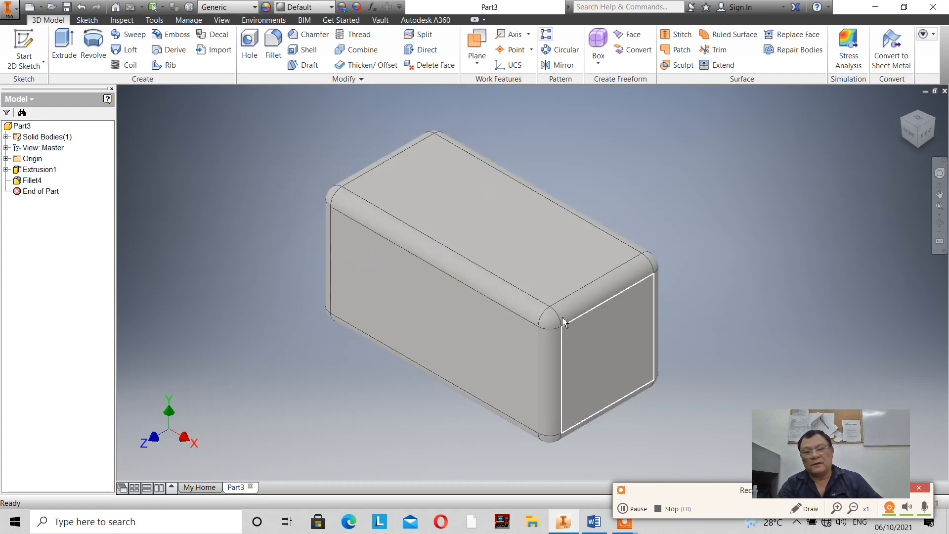